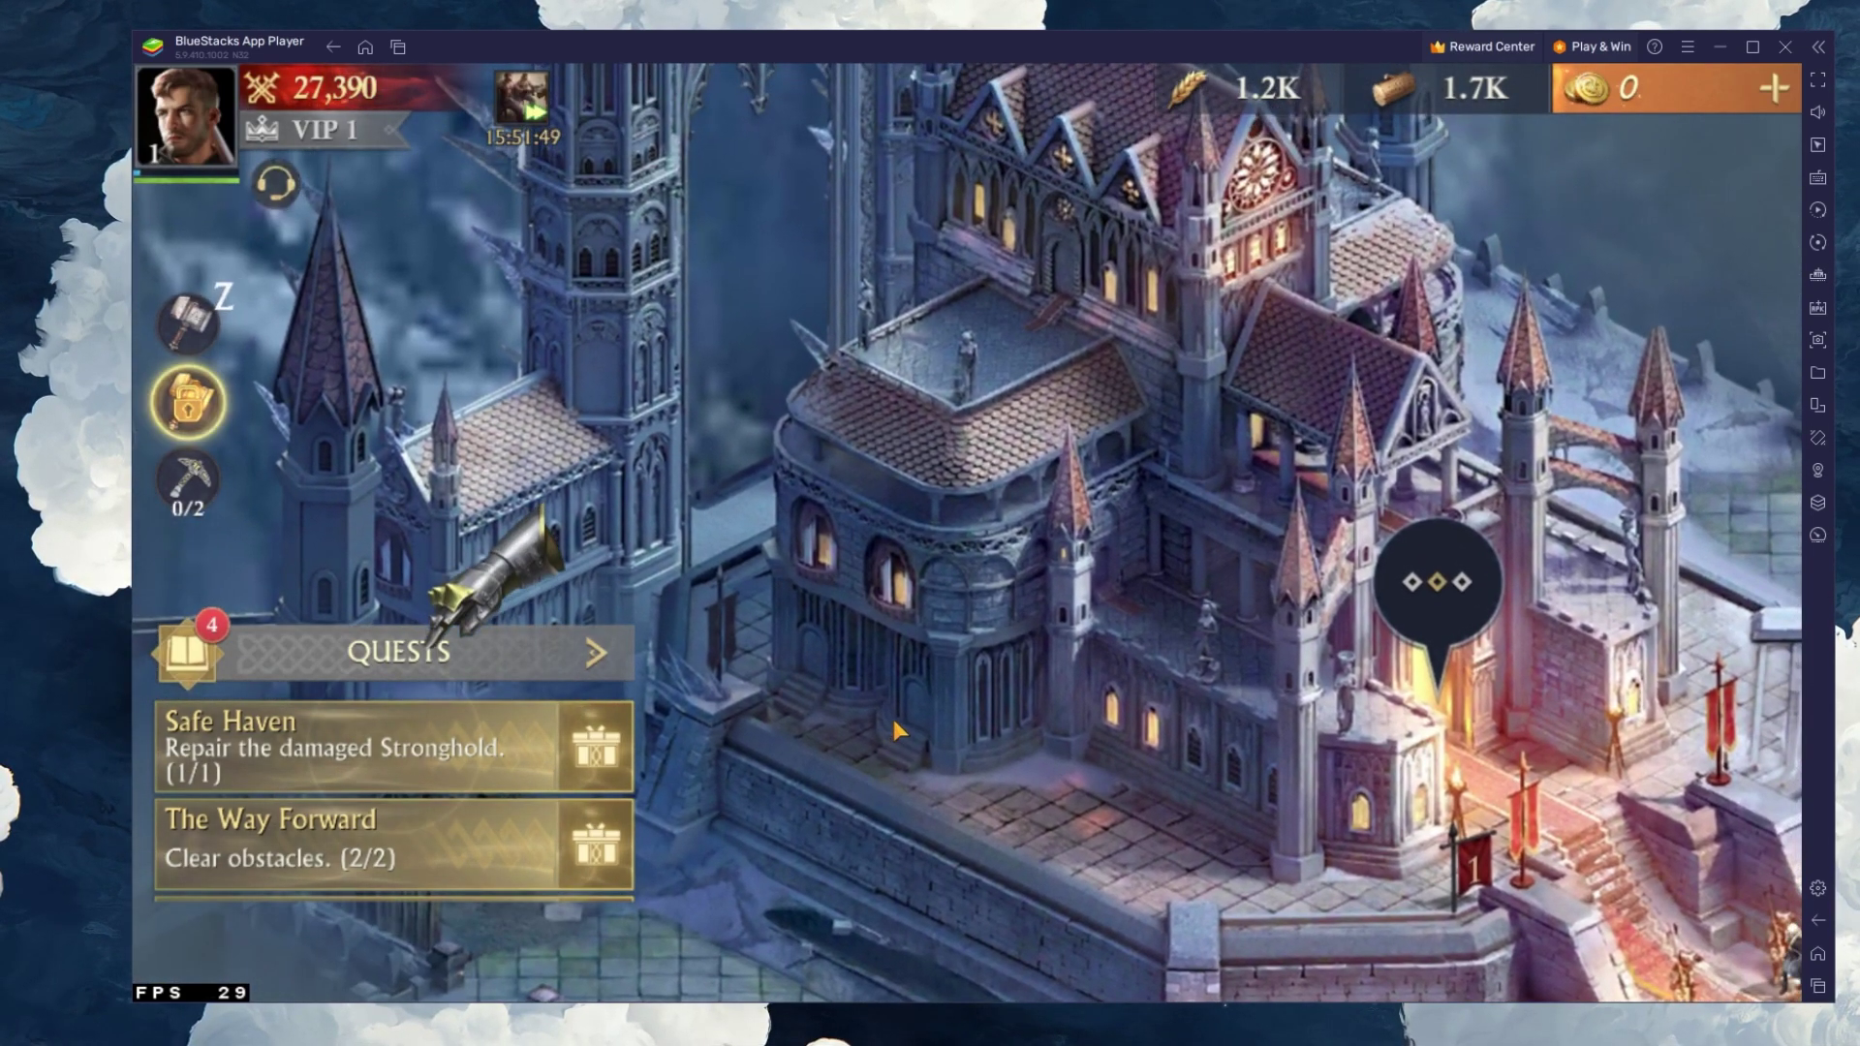
- Check the Stronghold's upgrade requirements, then minimise BlueStacks and dismiss the Steam update prompt
left_click(891, 715)
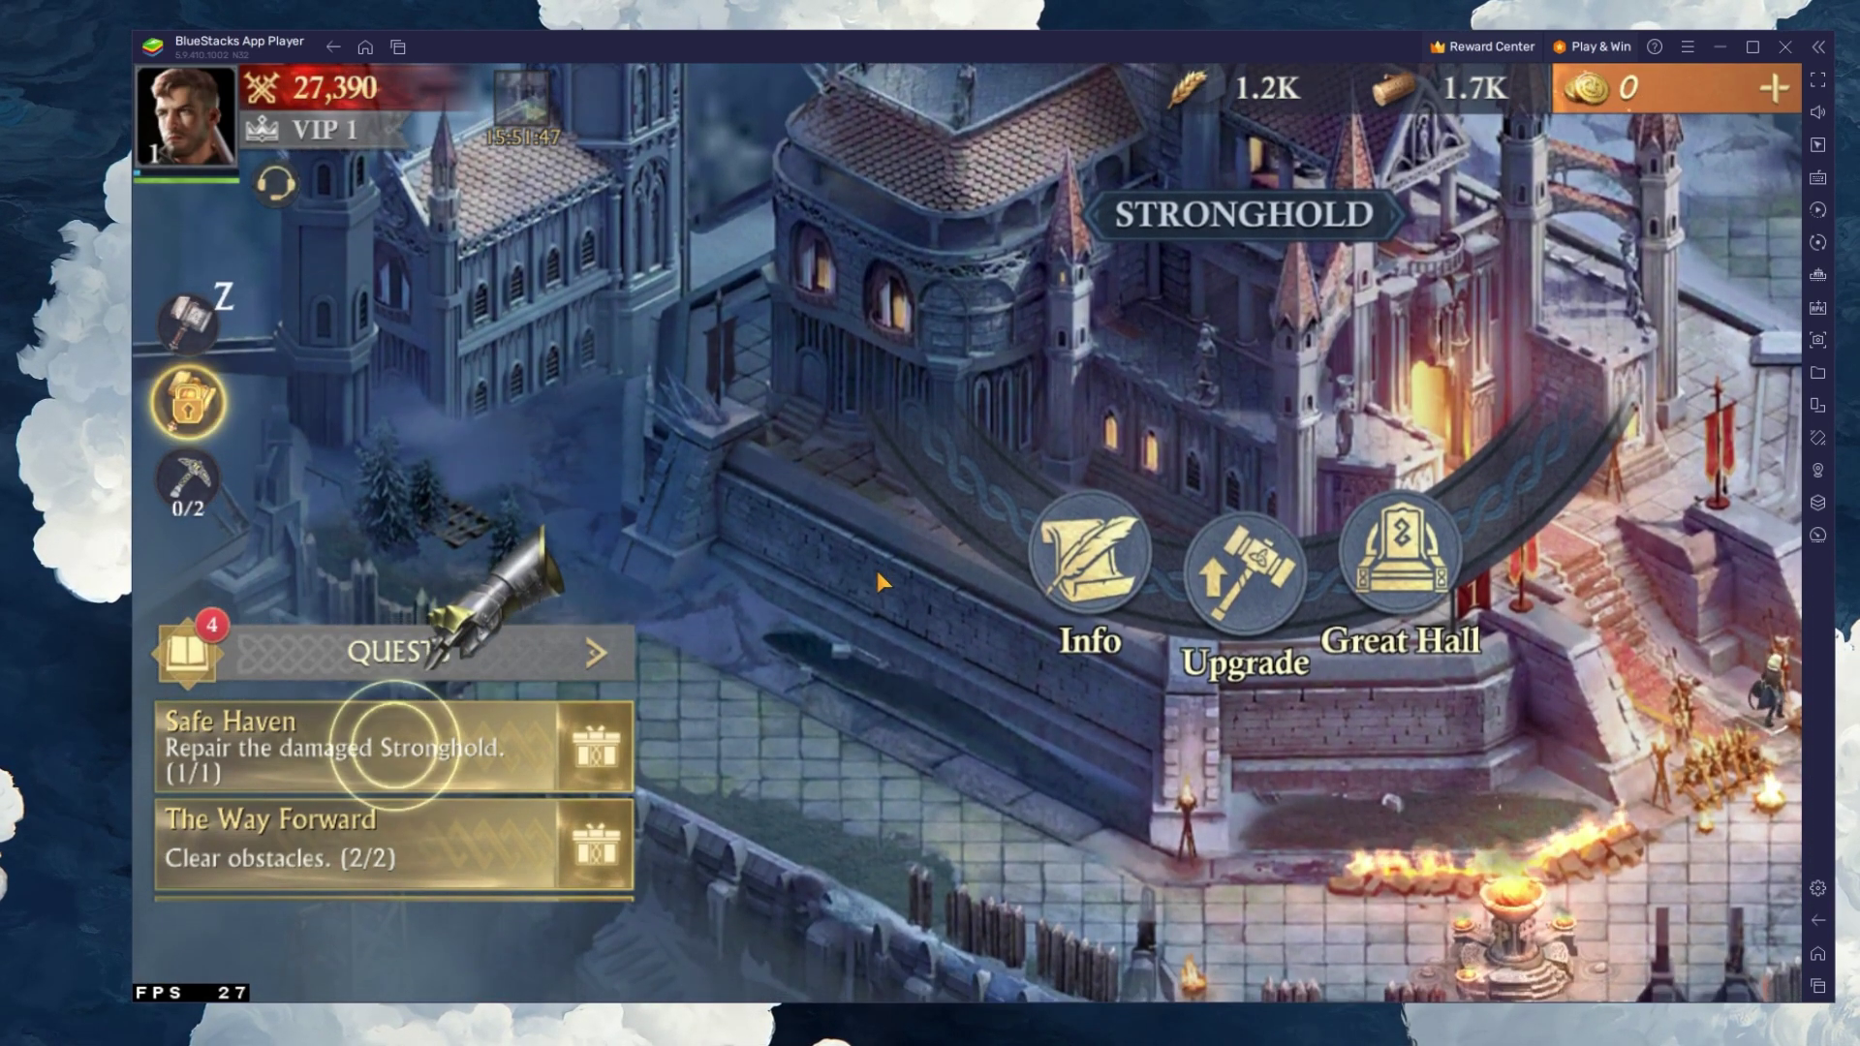
left_click(1253, 568)
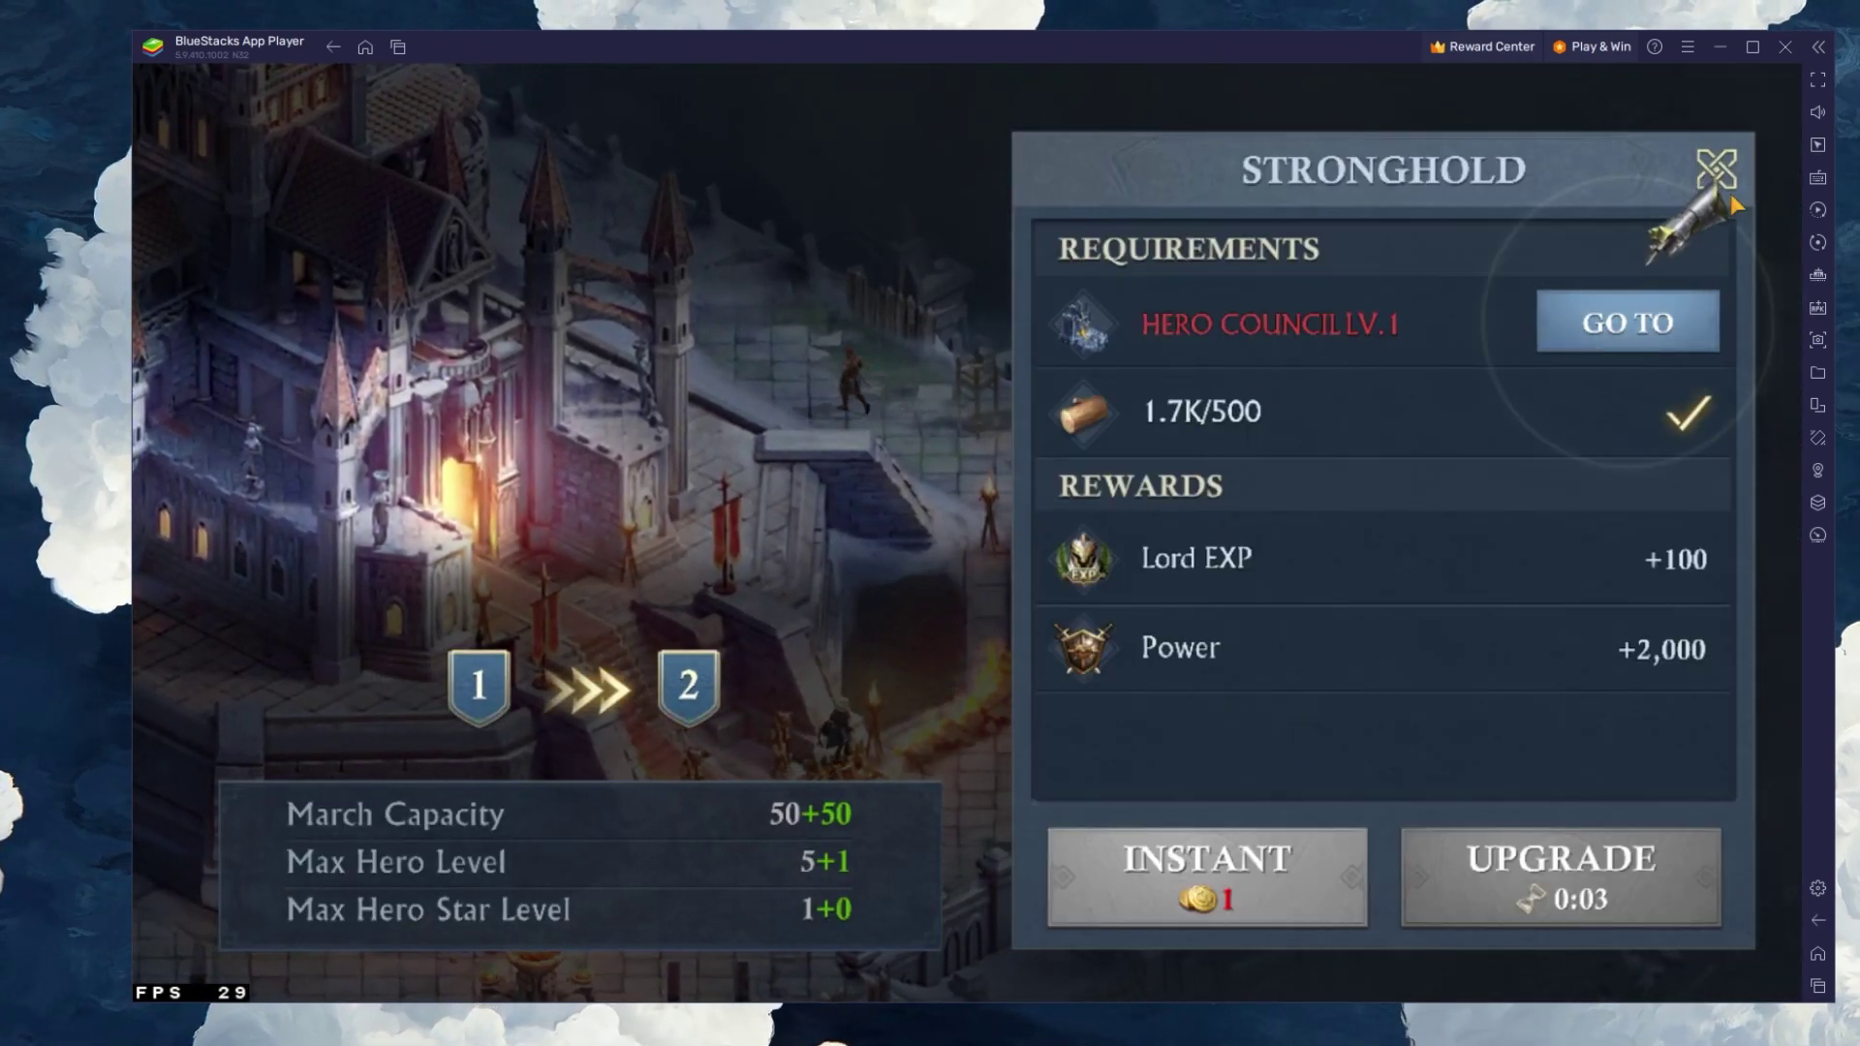
left_click(1725, 184)
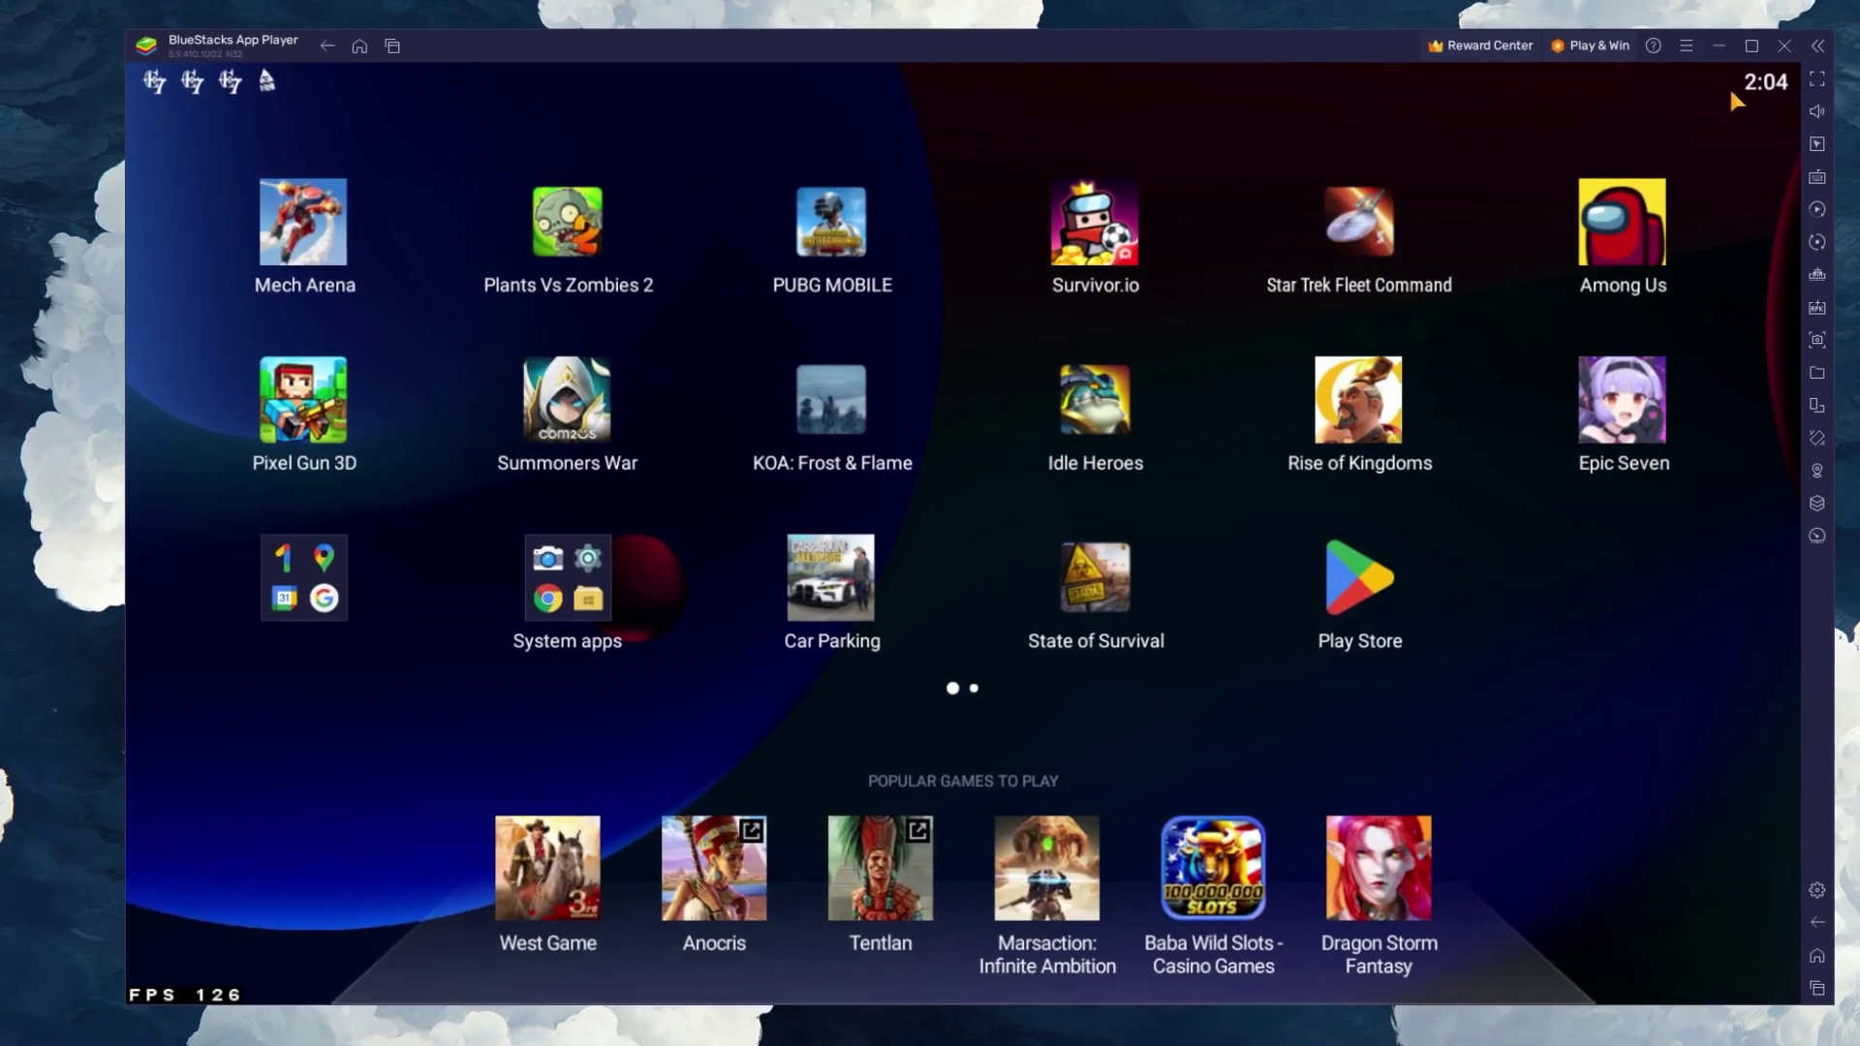
left_click(1719, 45)
left_click(1133, 445)
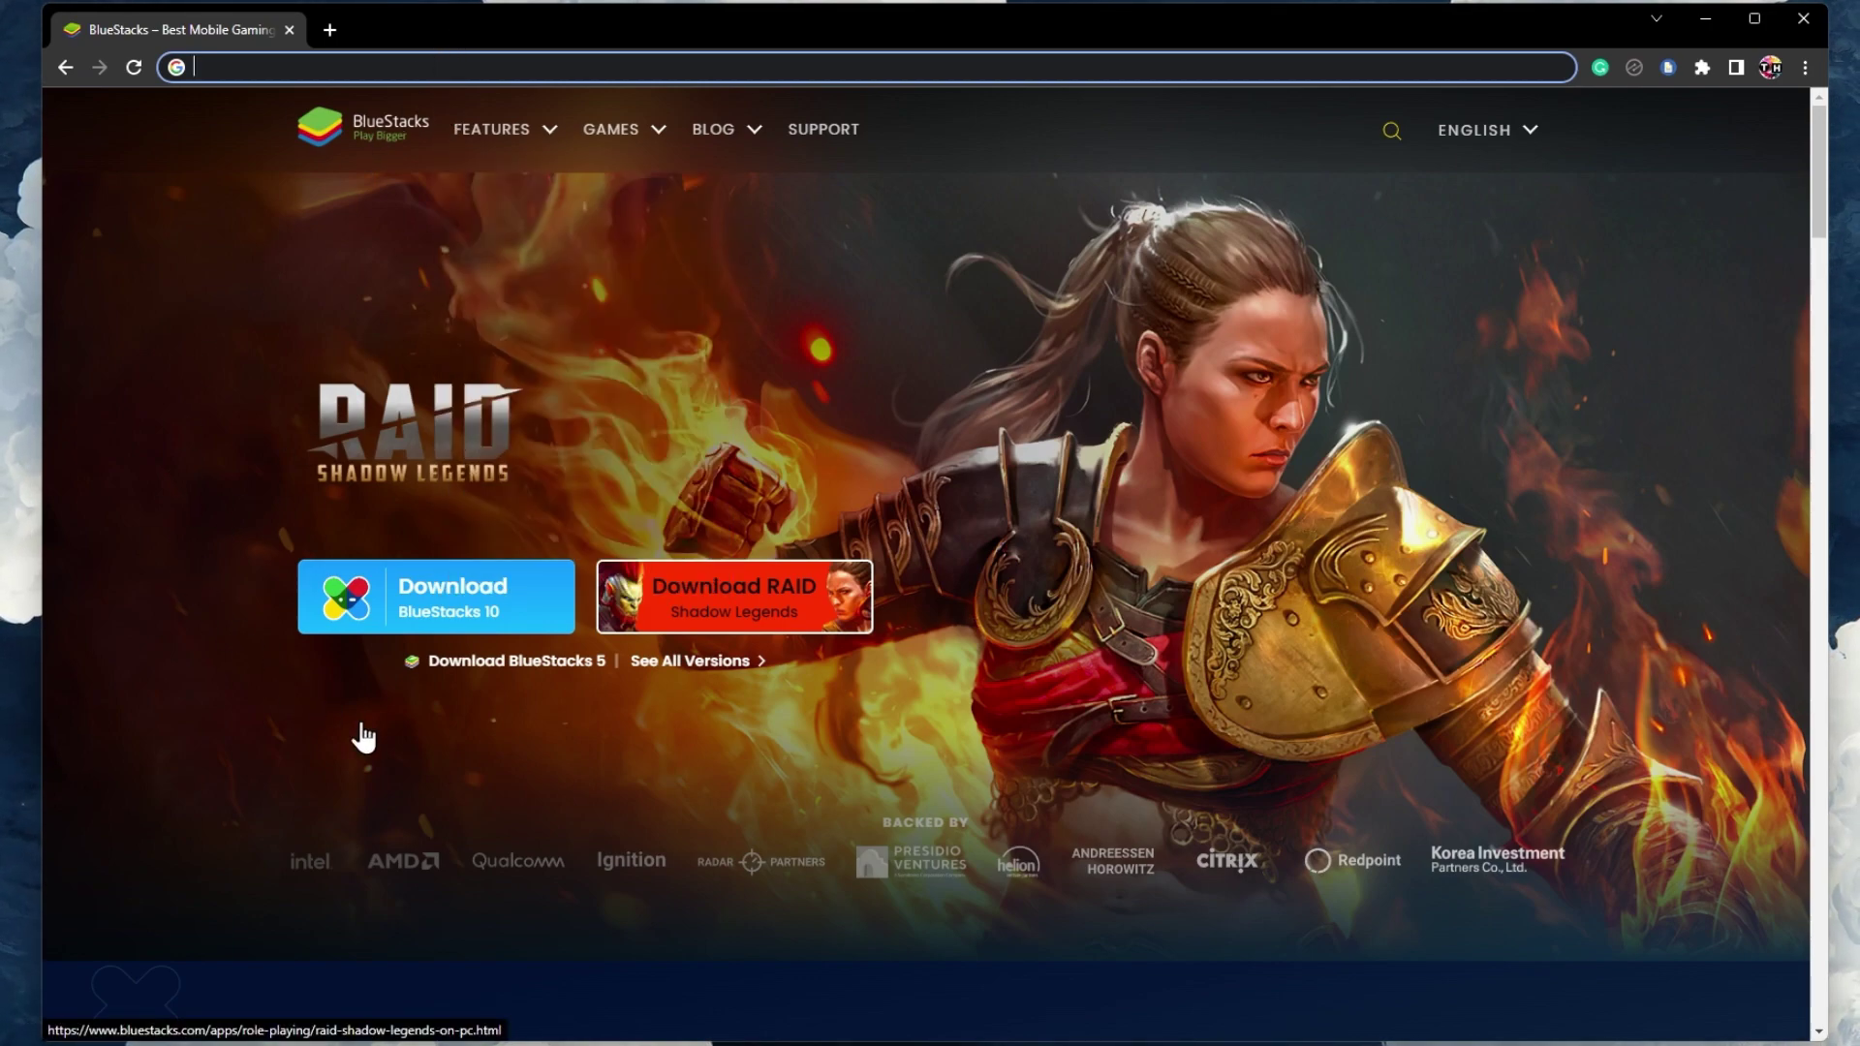
- Download the BlueStacks 5 installer in Chrome, open it from the download shelf, and minimise Chrome
left_click(523, 669)
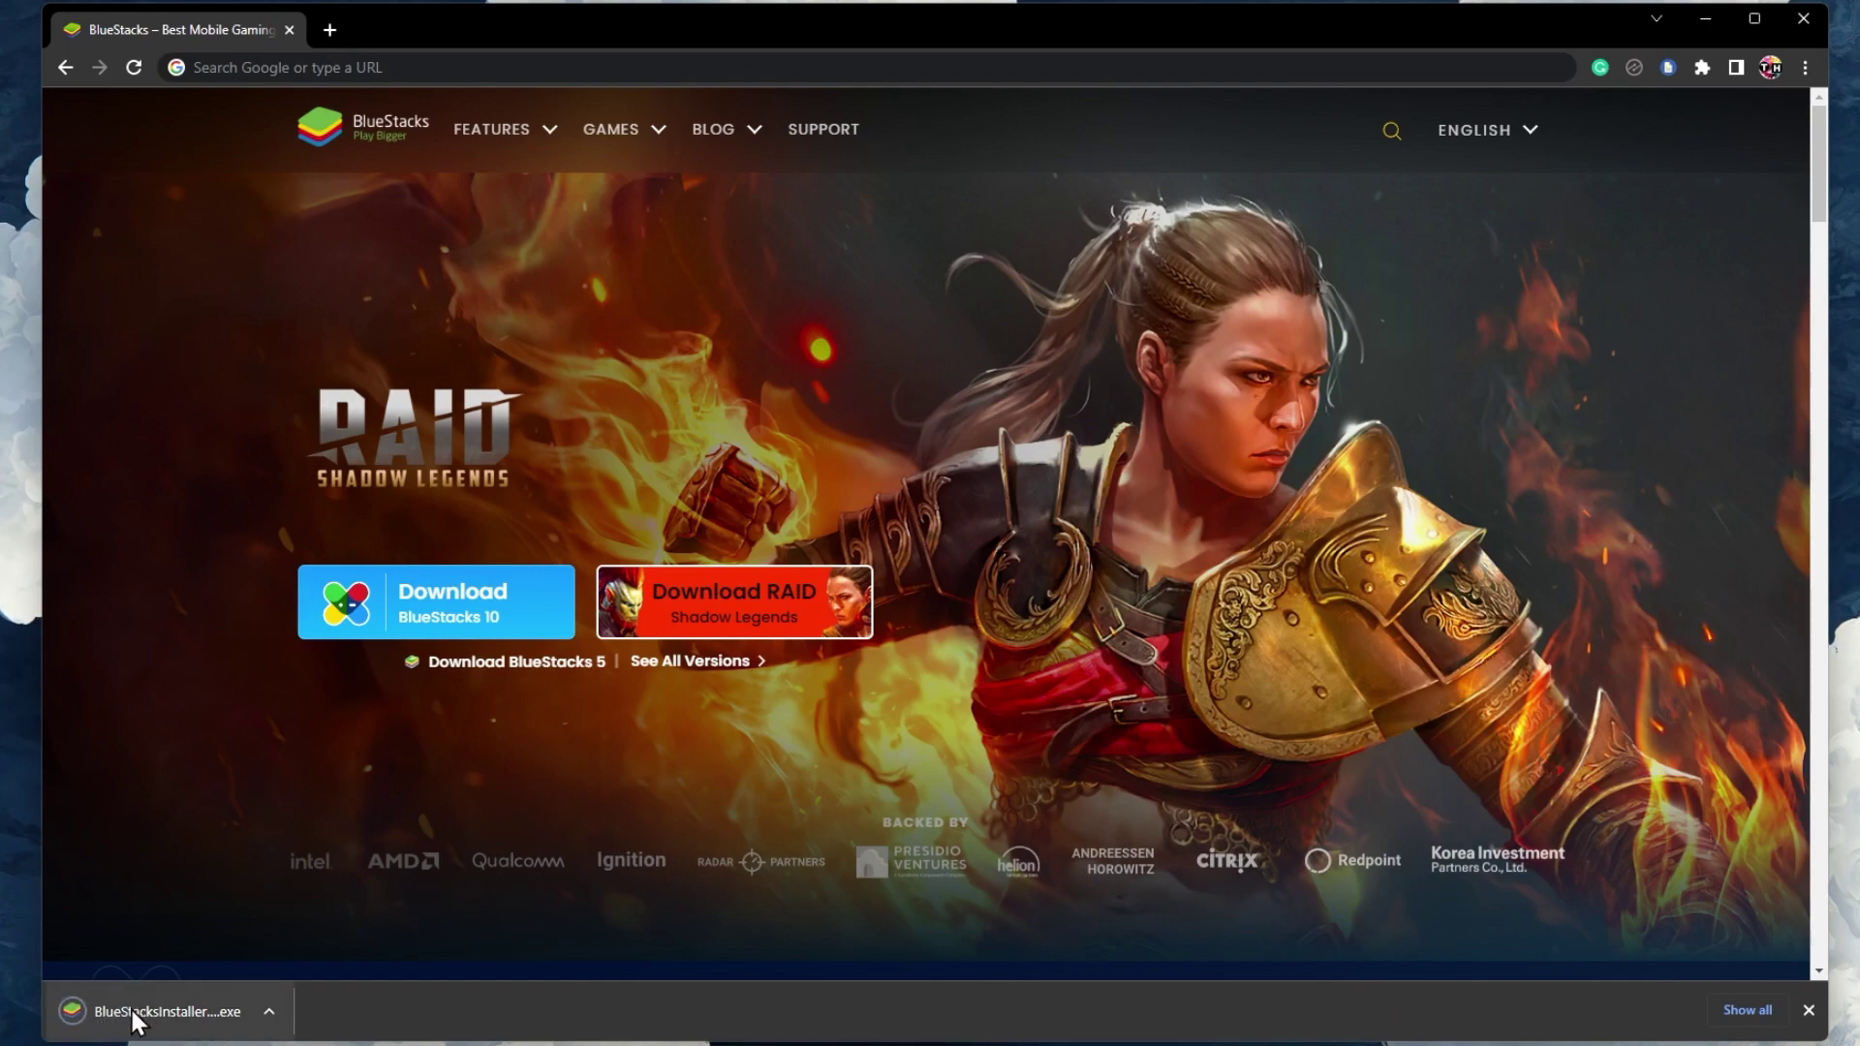
left_click(263, 1012)
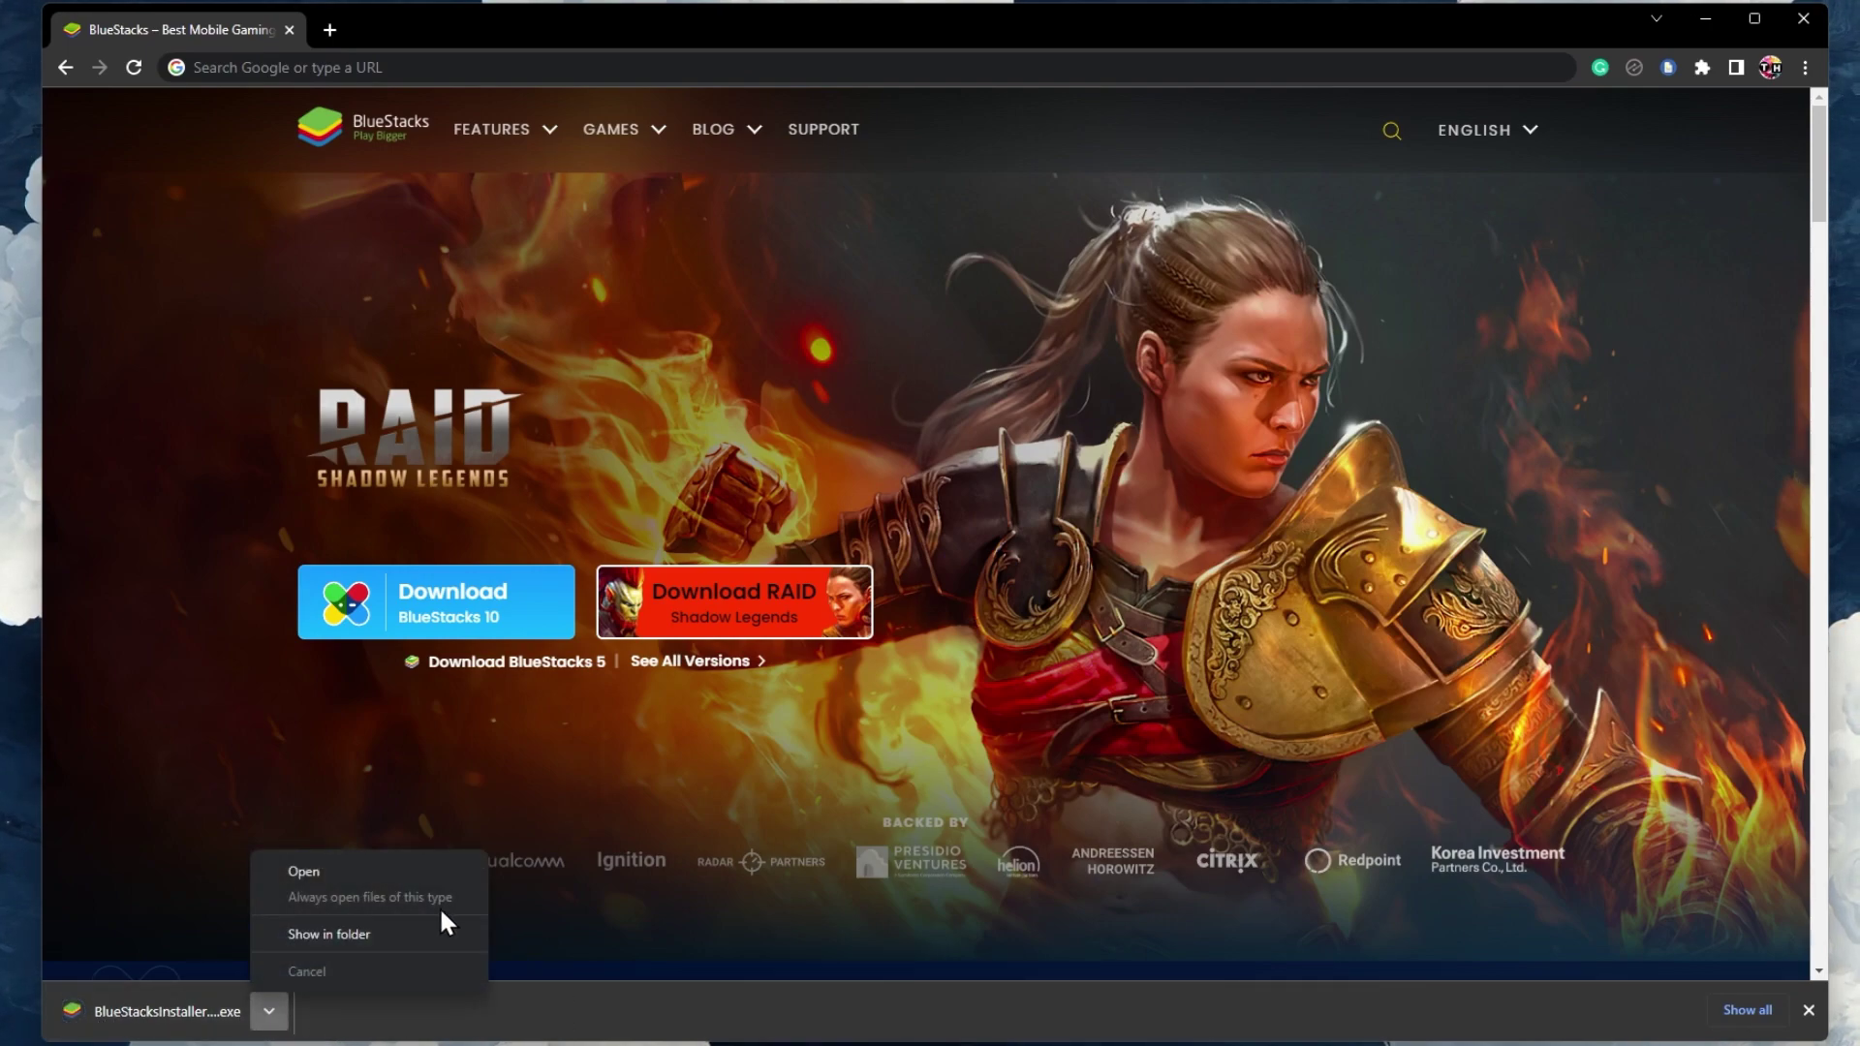
left_click(386, 872)
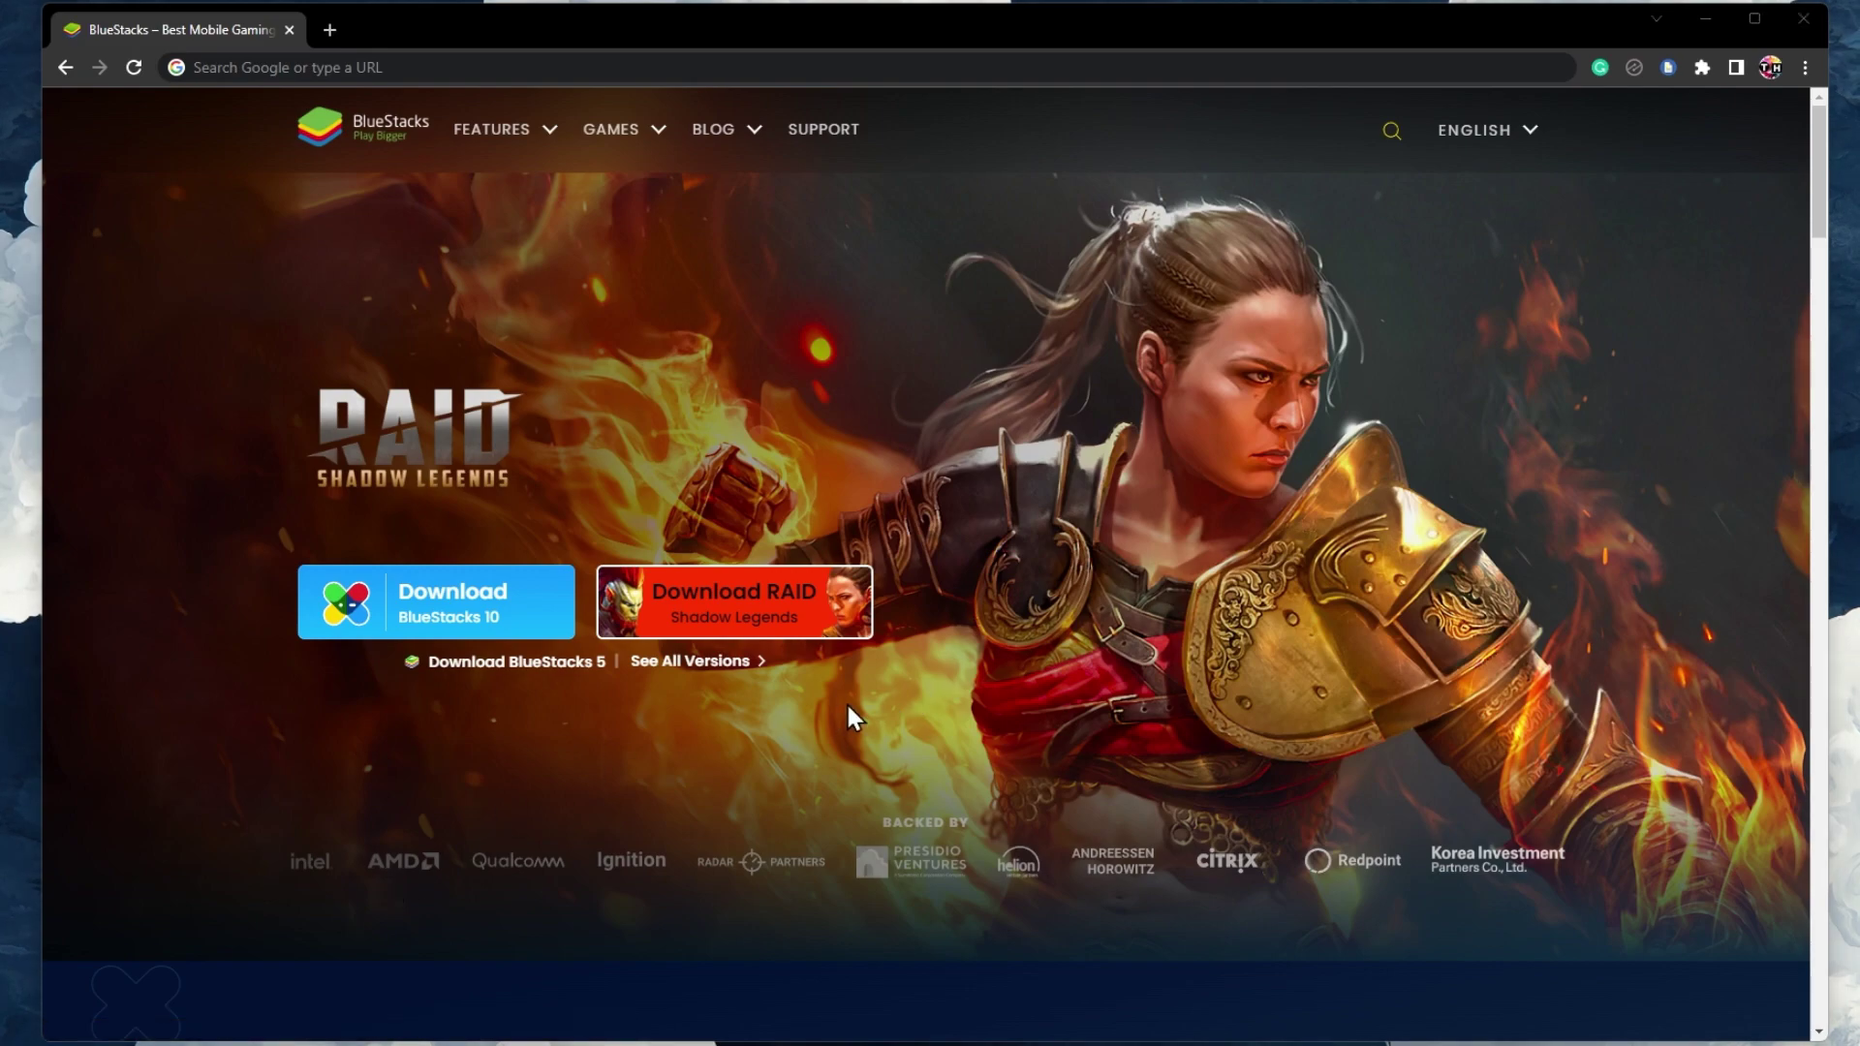
left_click(1706, 19)
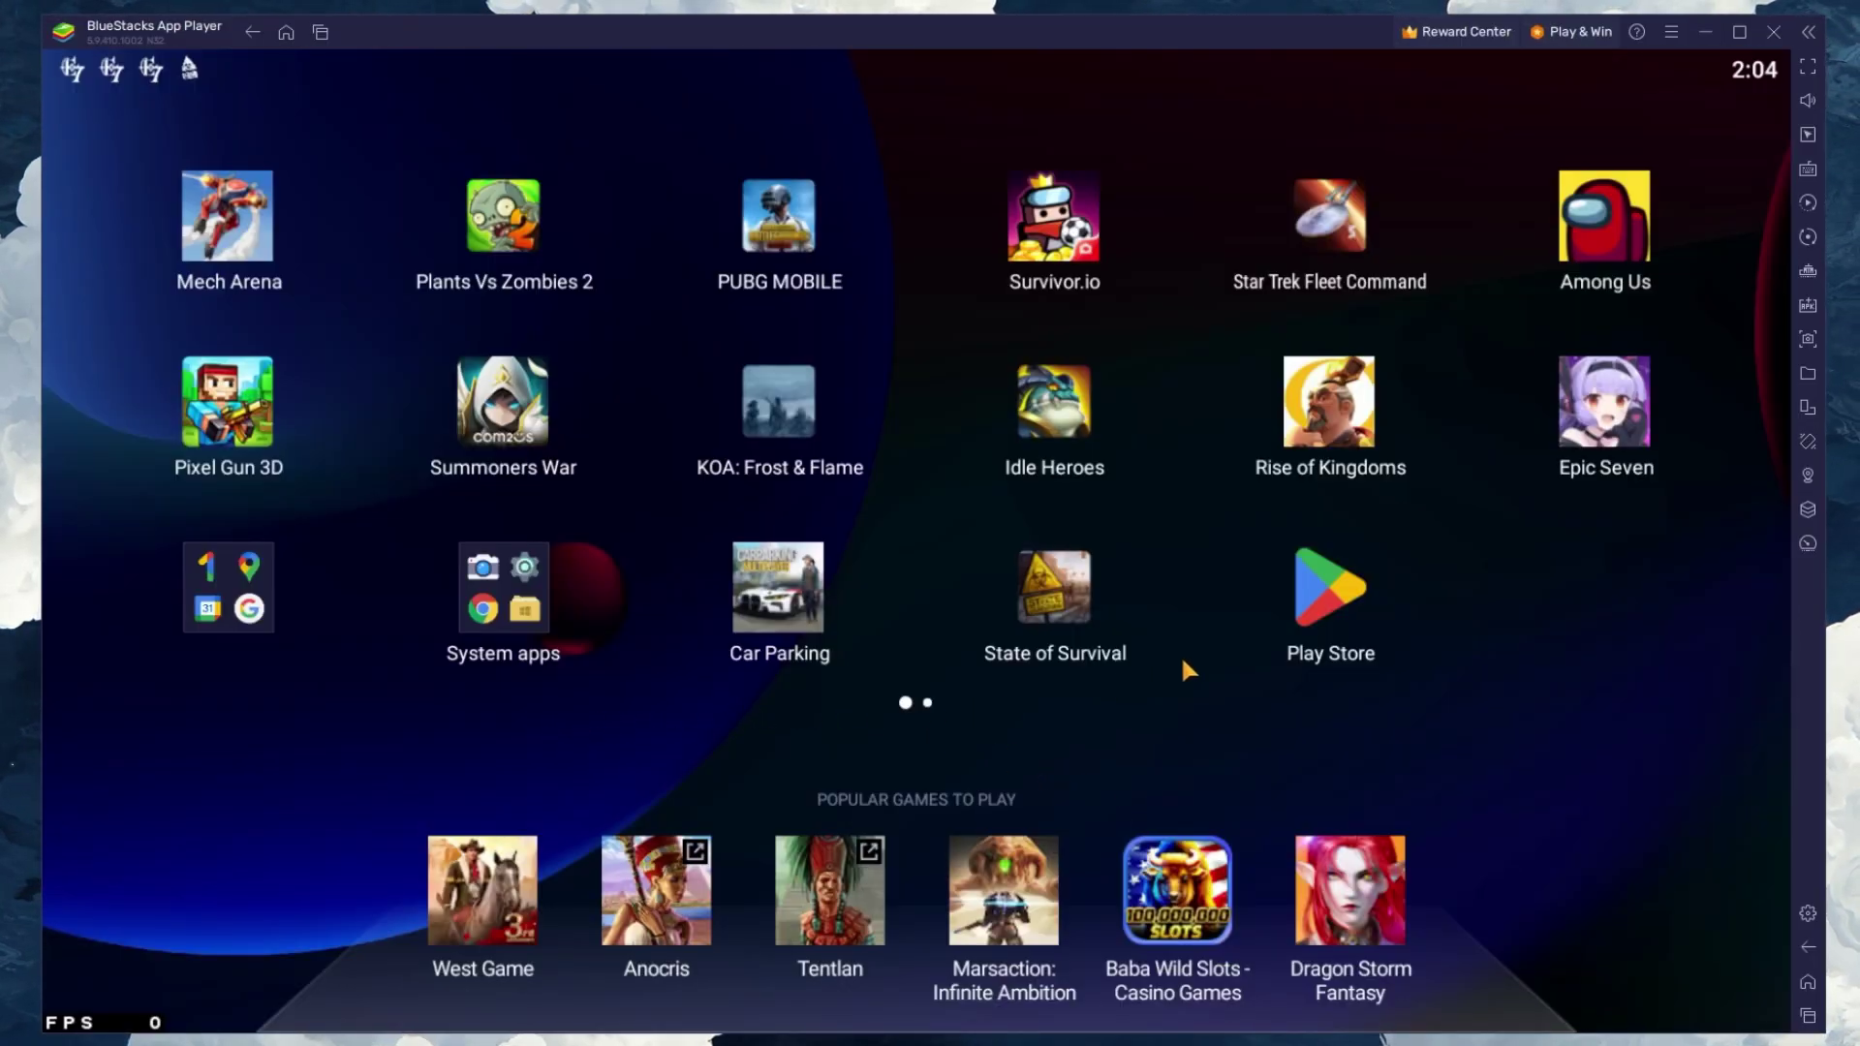
left_click(1322, 591)
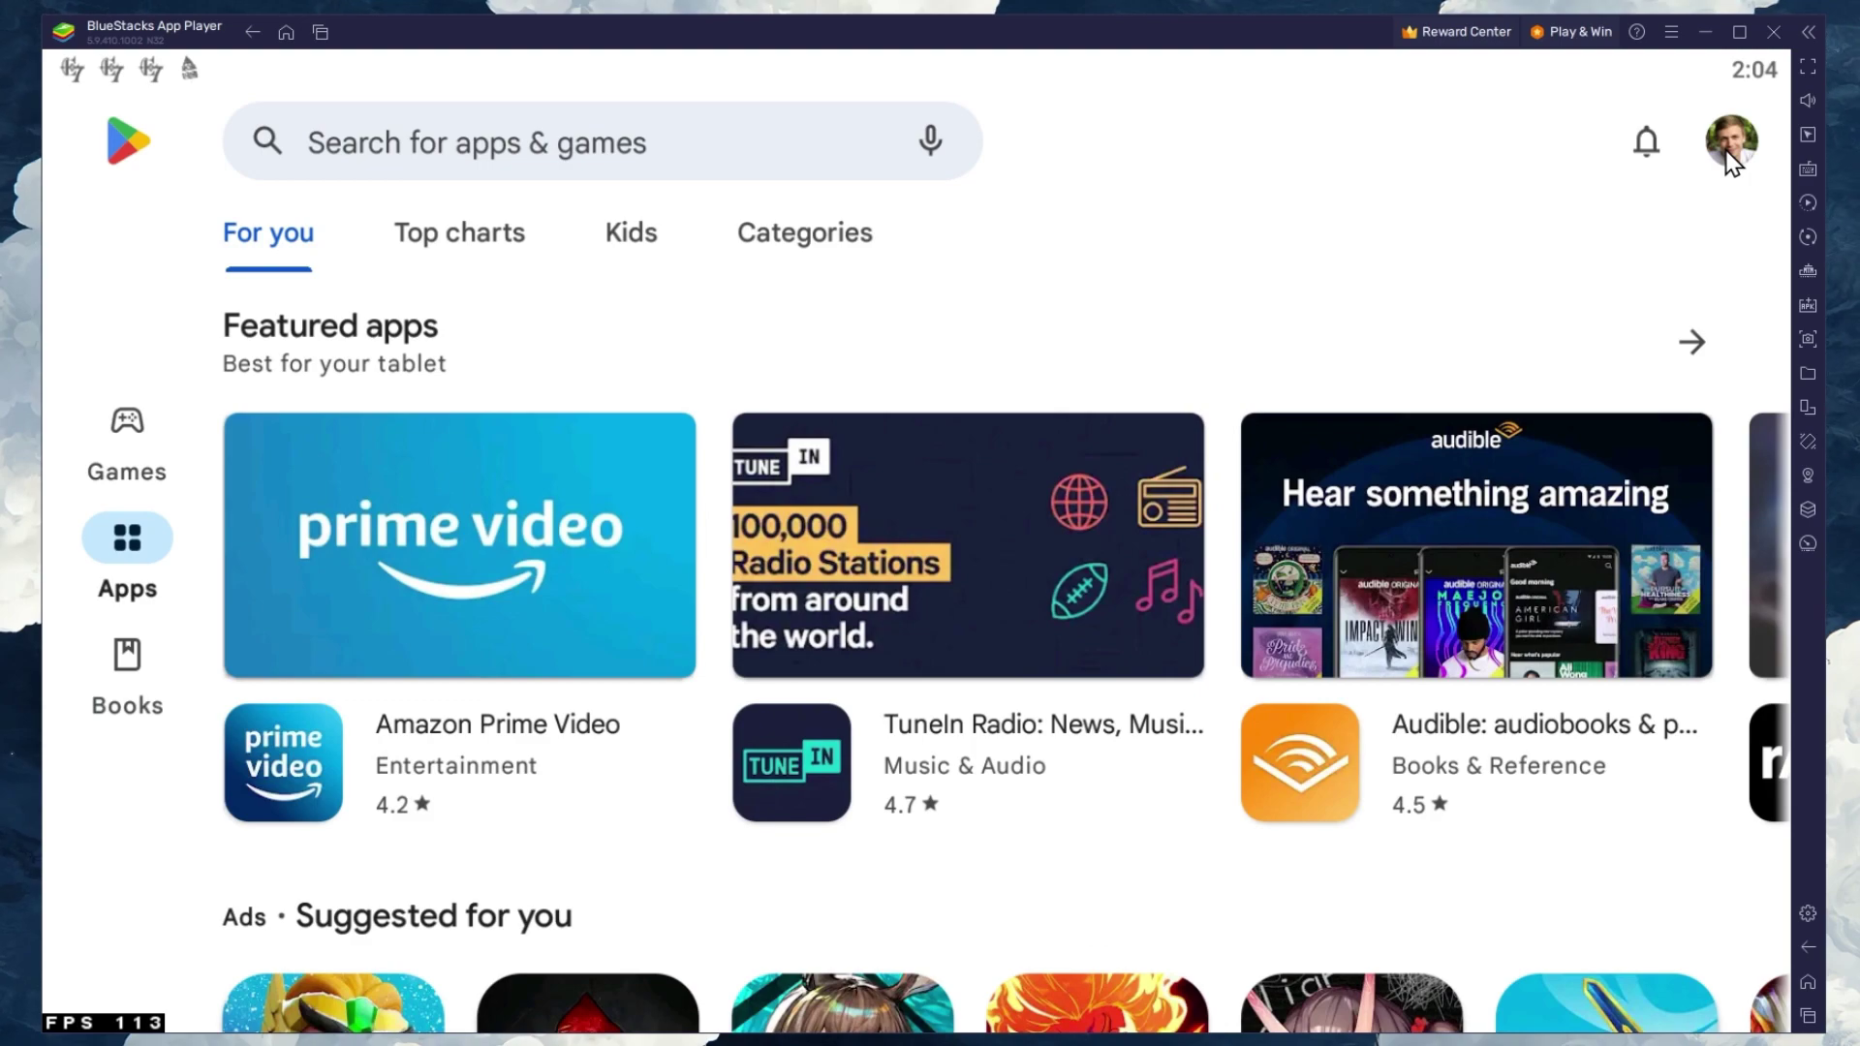
left_click(624, 160)
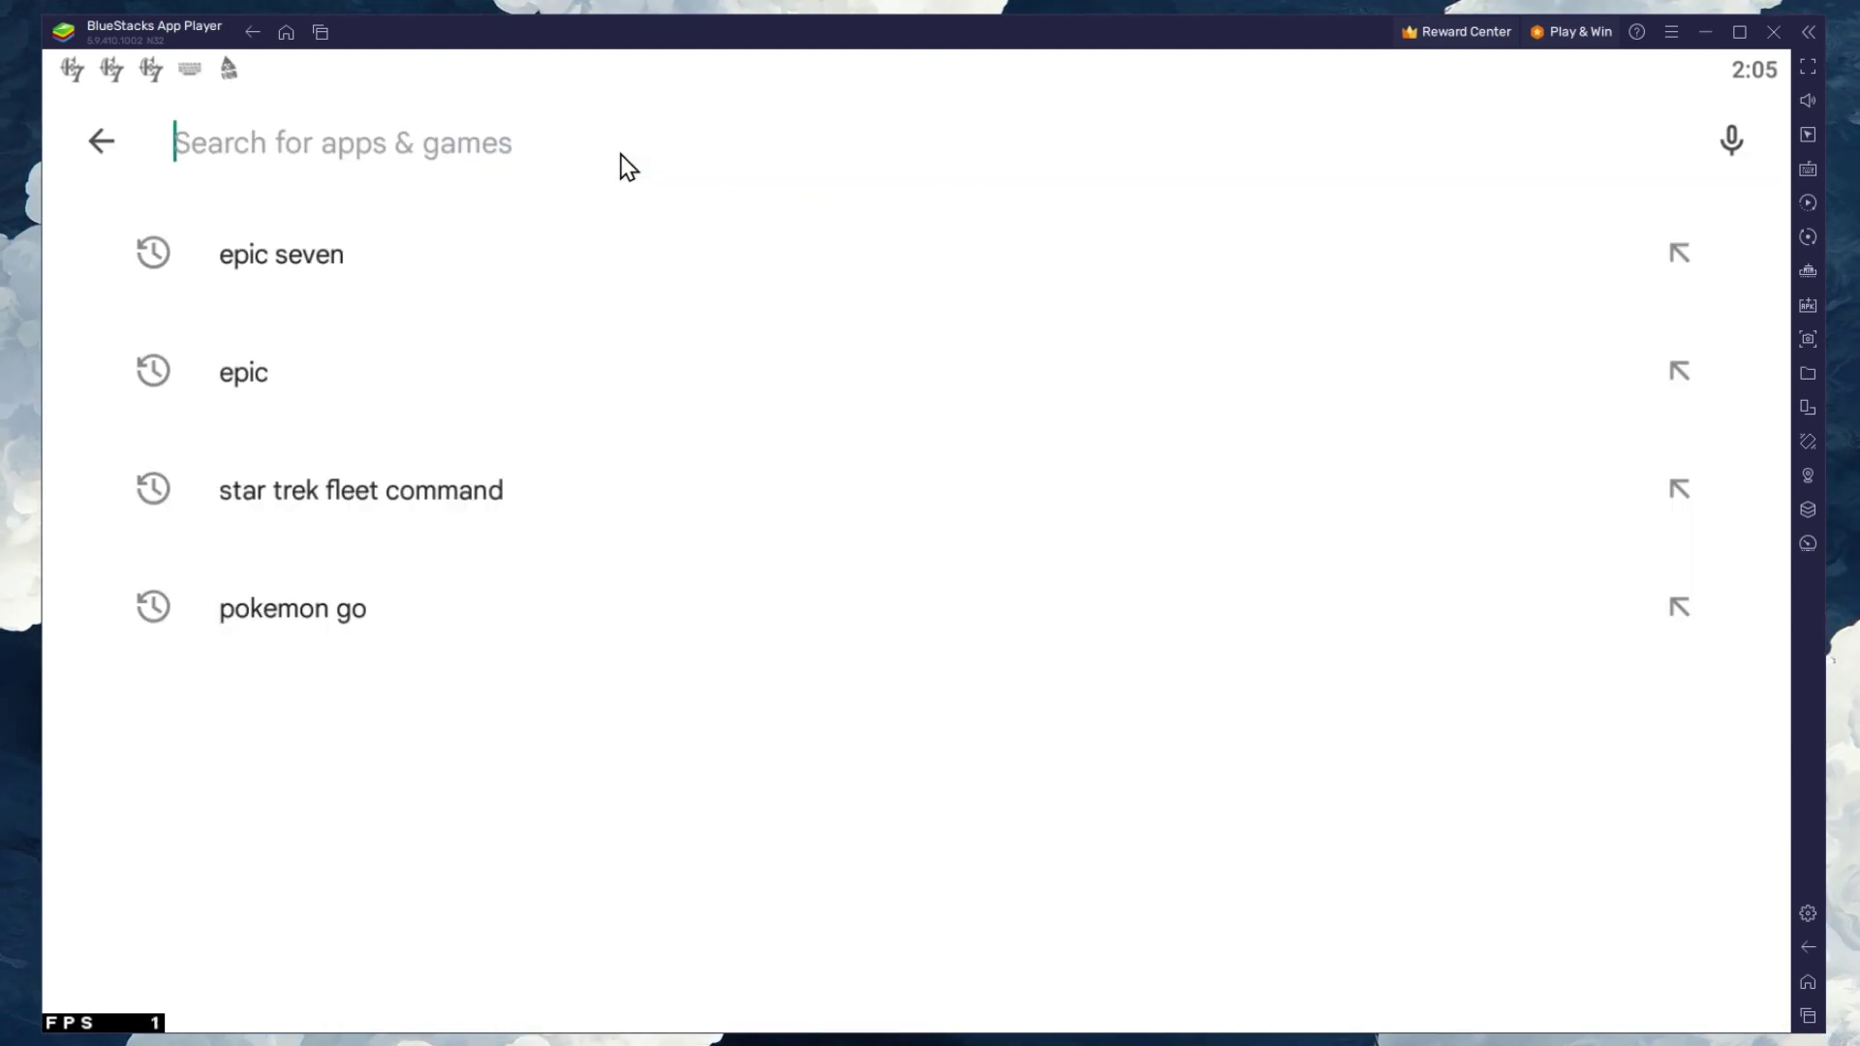
type("king of avalon")
key("Return")
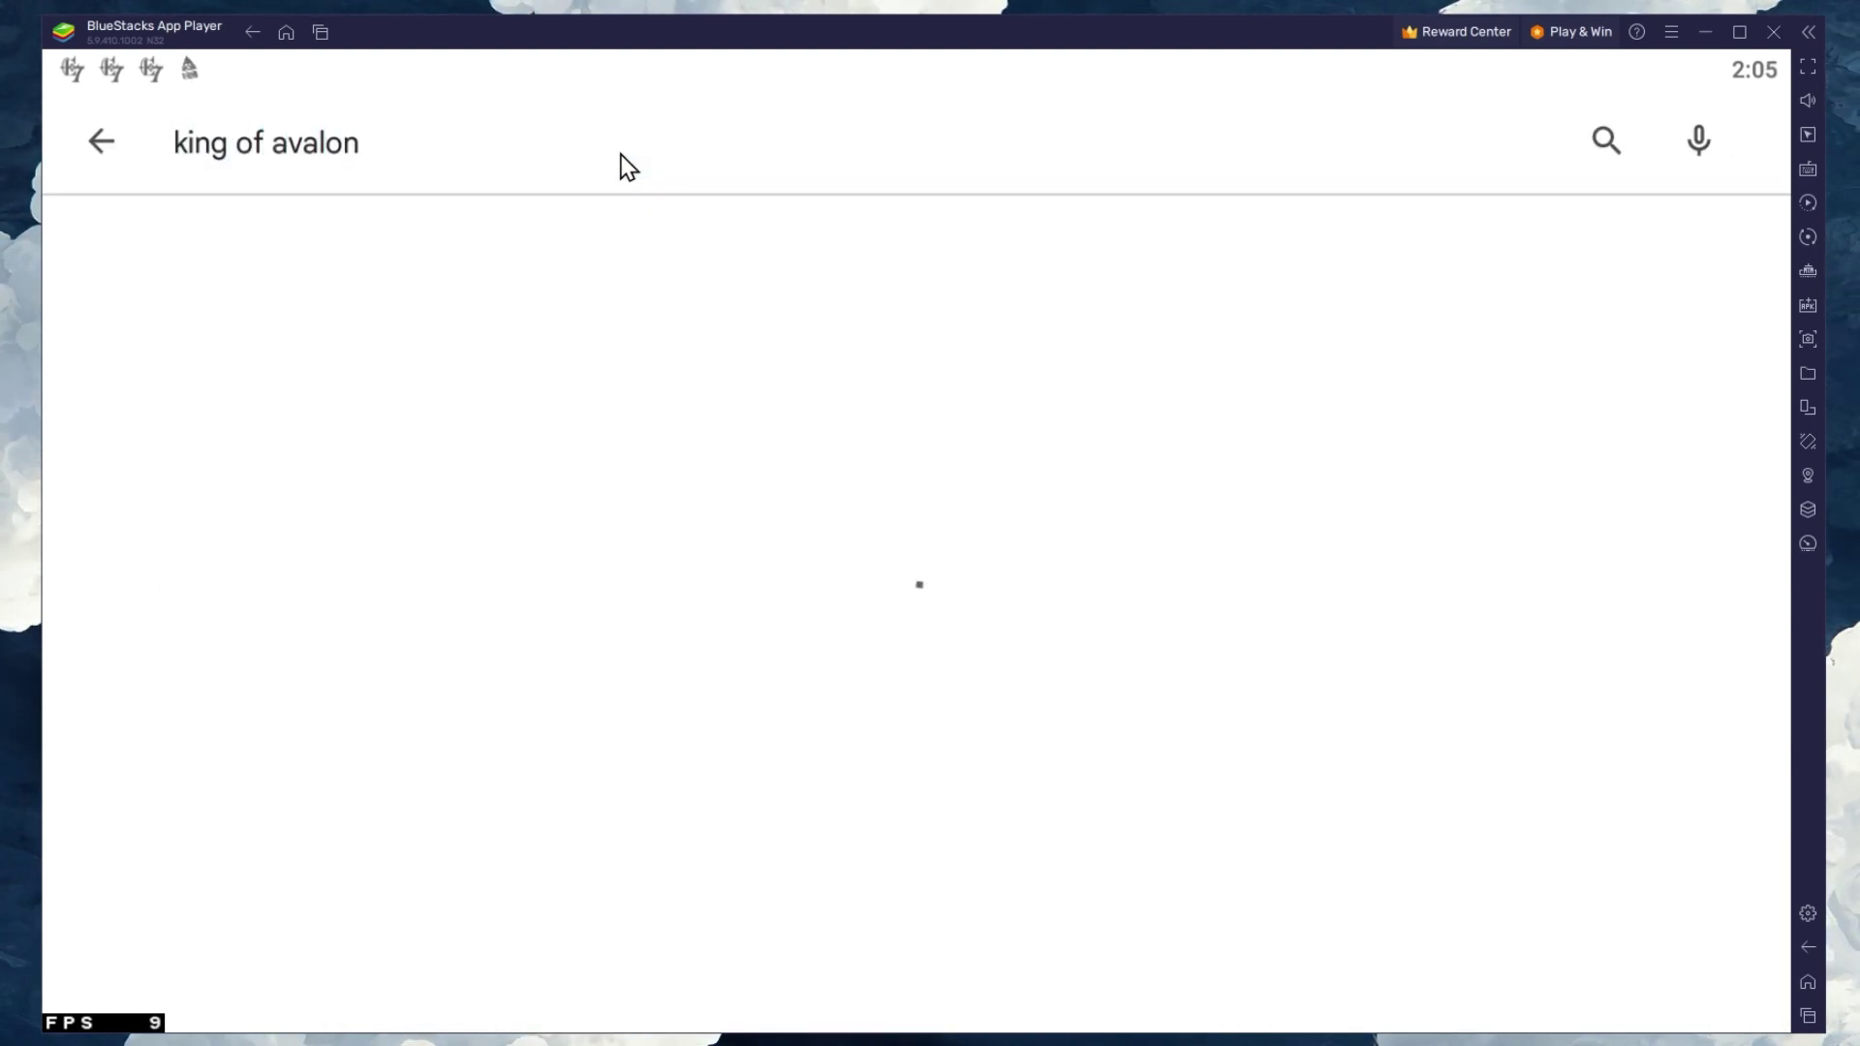
left_click(330, 346)
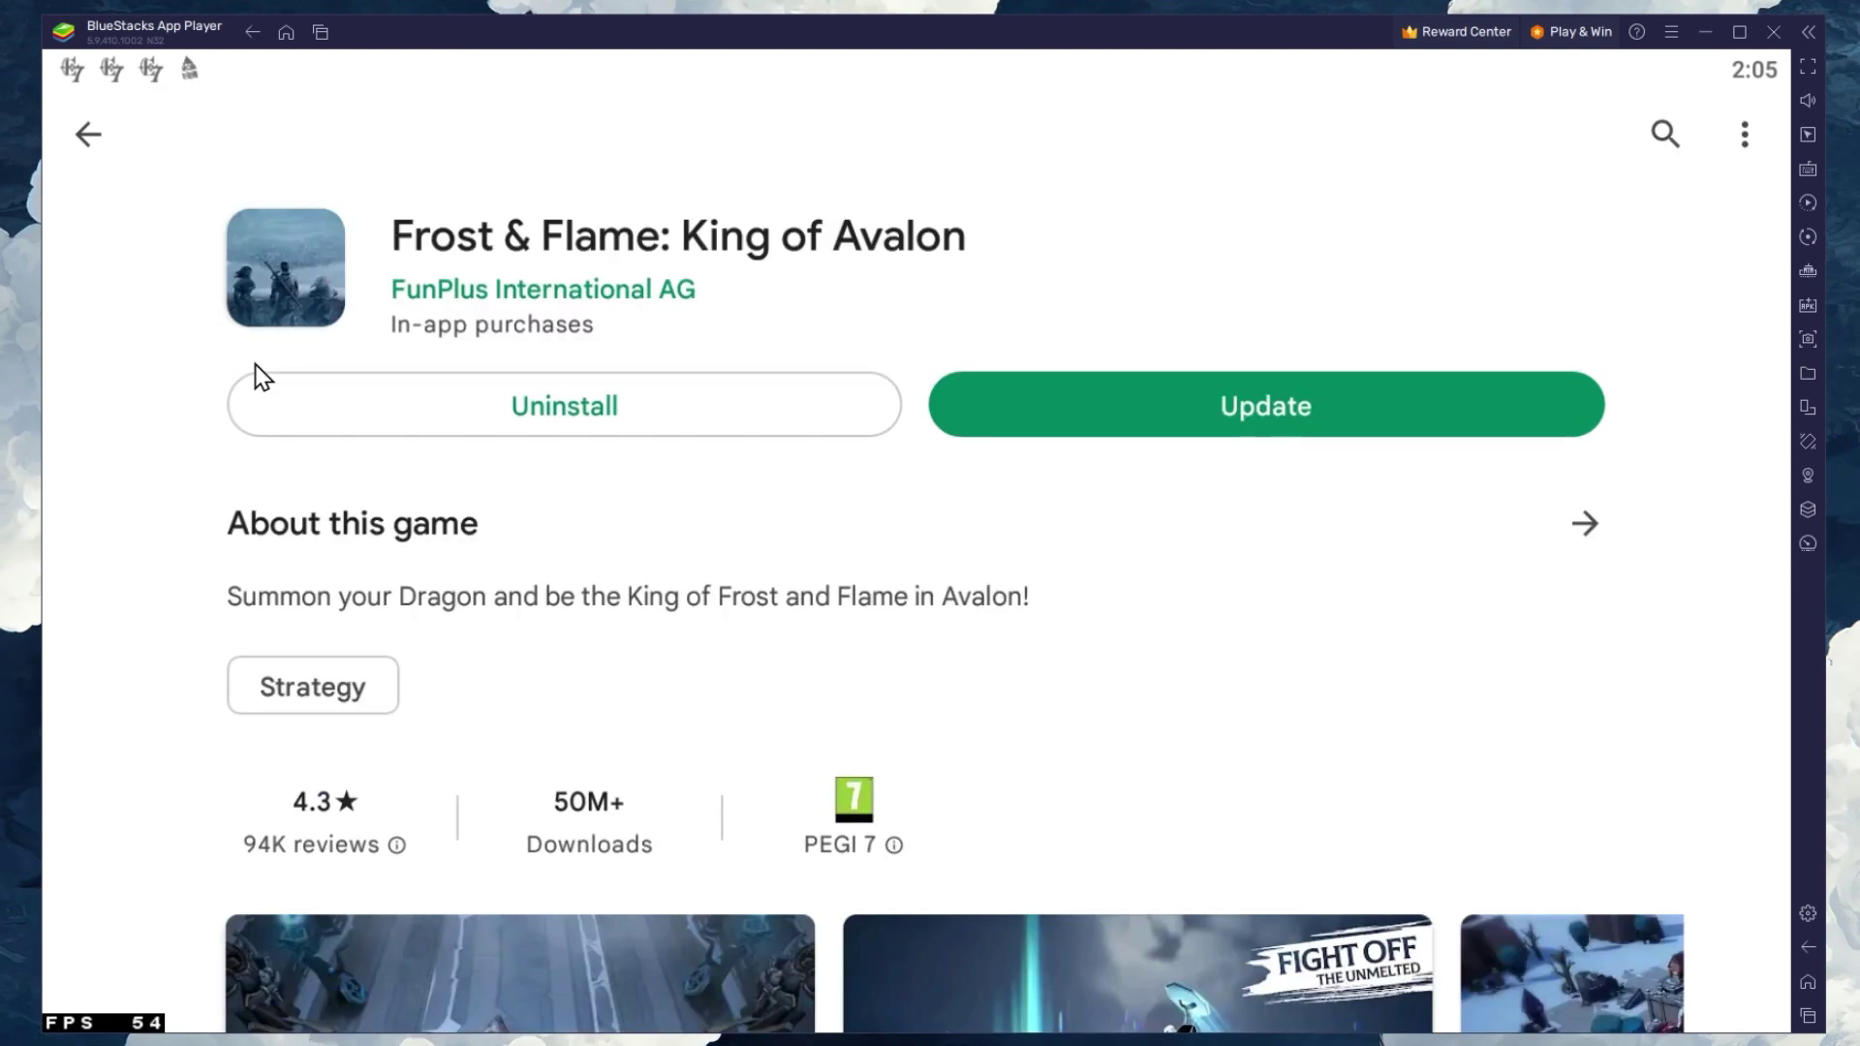
scroll(1080, 490, "down", 10)
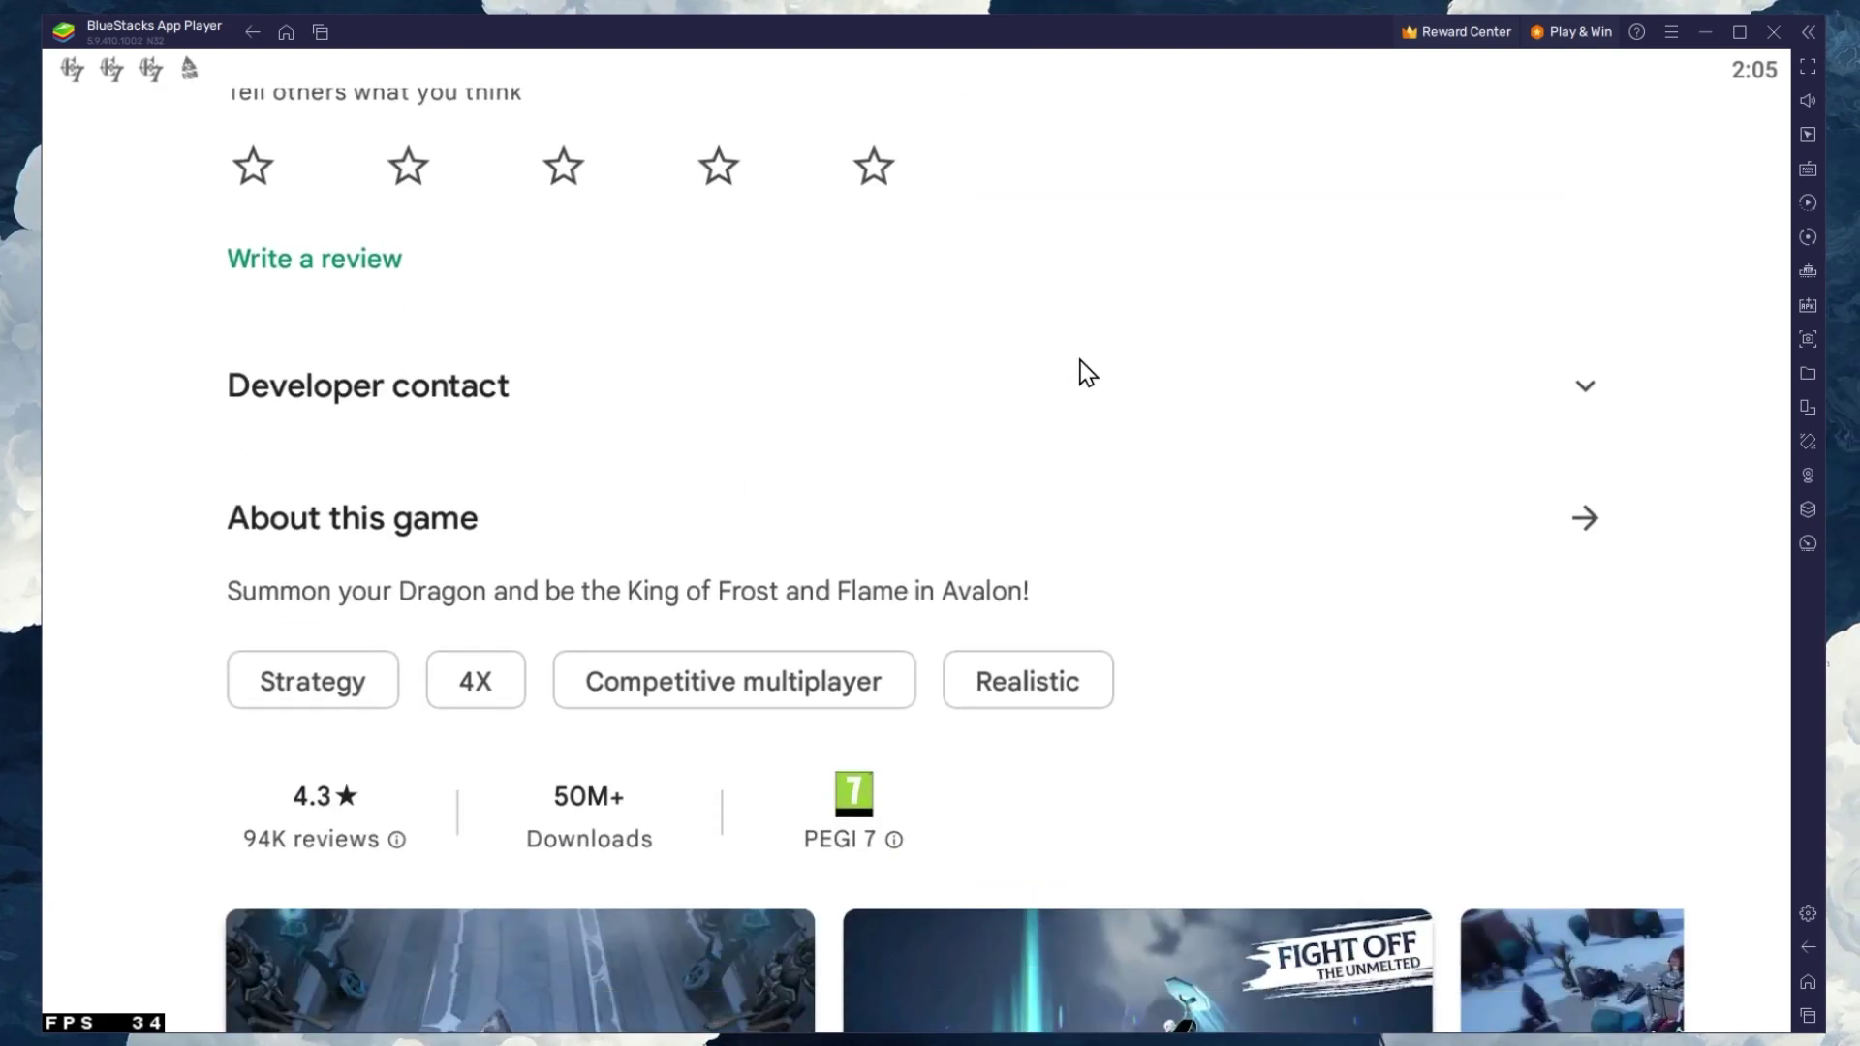
left_click_drag(1066, 630, 374, 637)
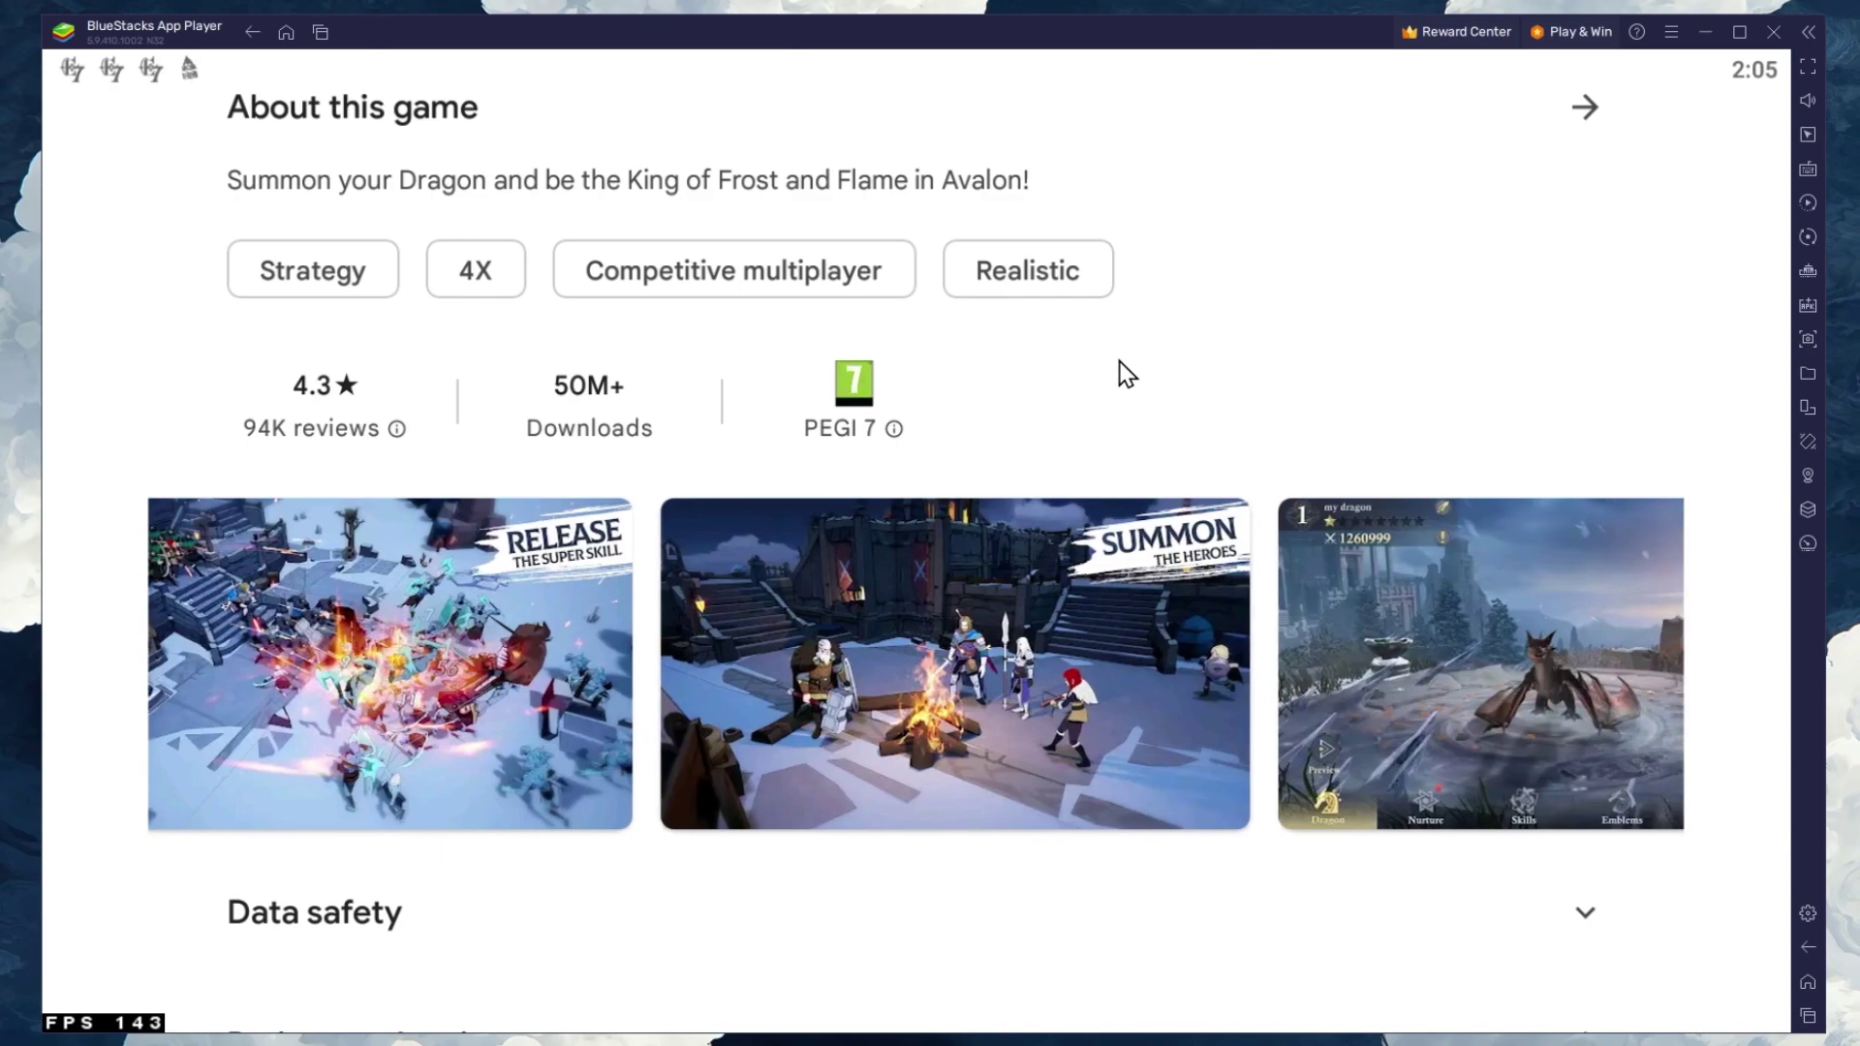
scroll(1201, 843, "up", 10)
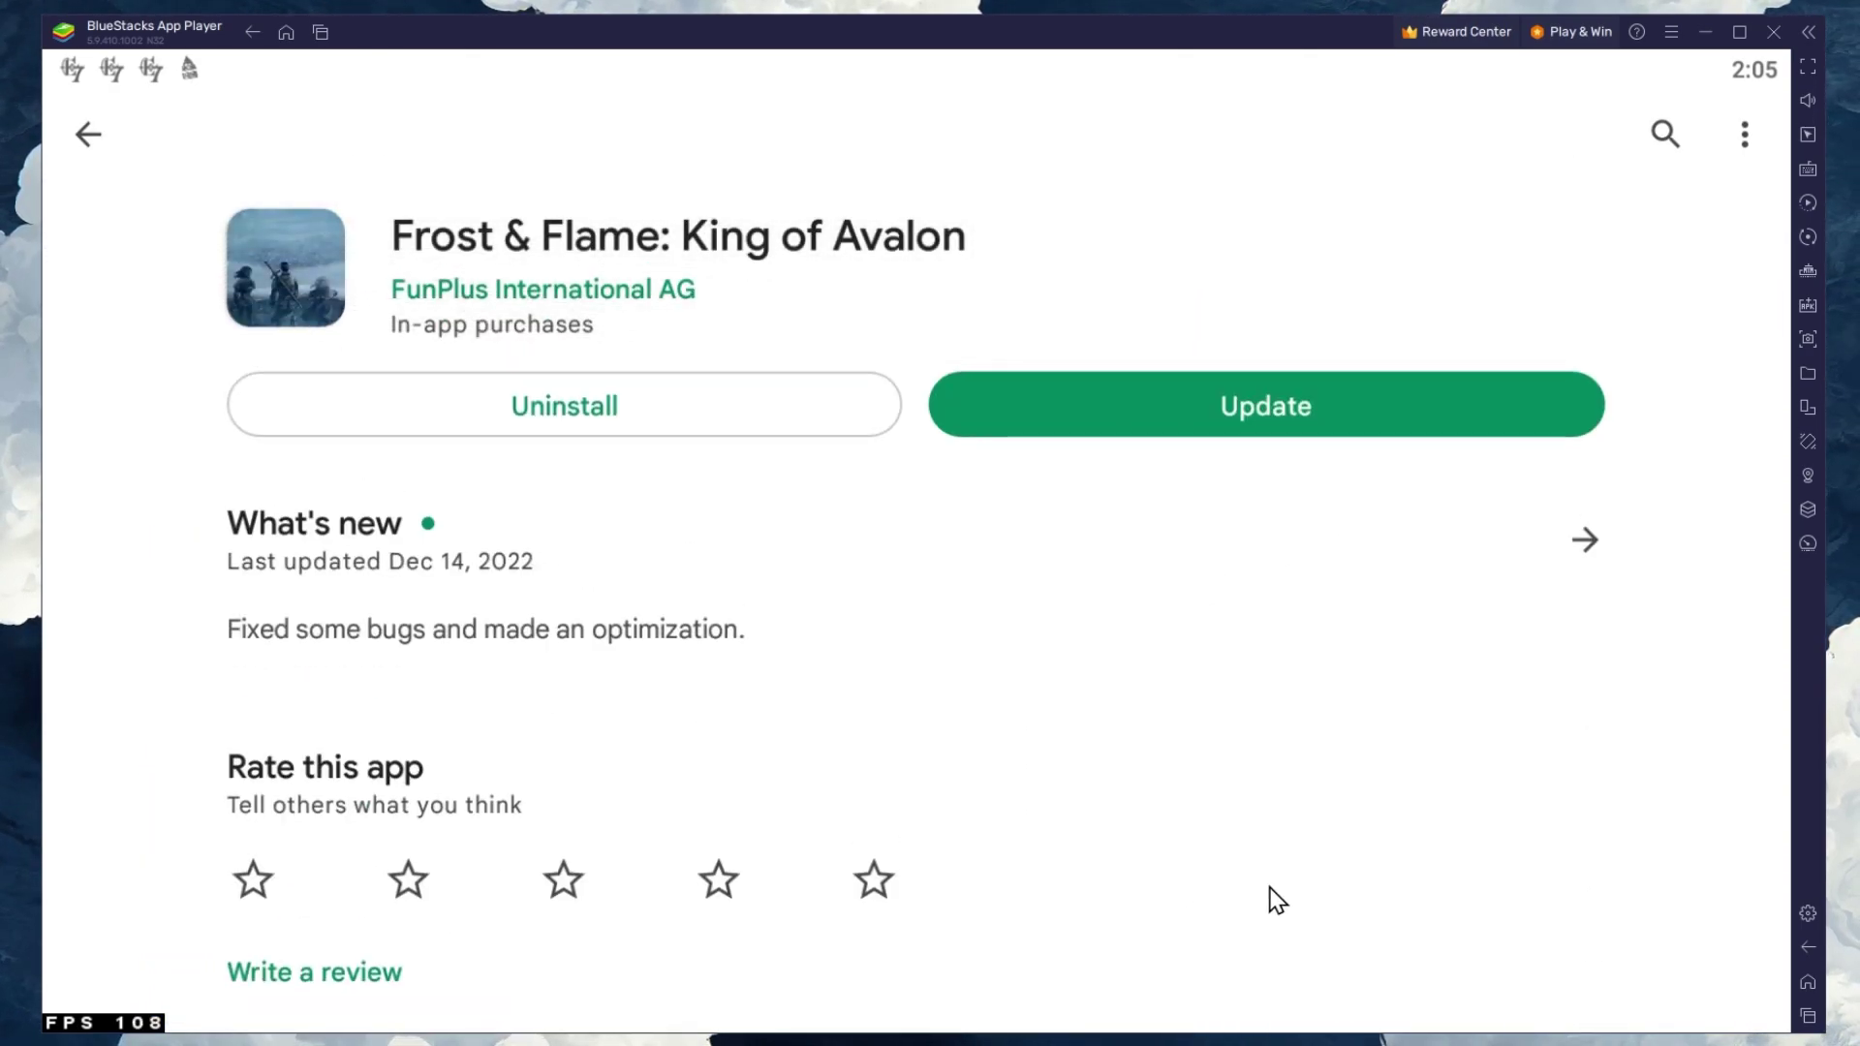
- In BlueStacks Performance settings, keep CPU allocation at High (4 Cores) and check memory allocation
left_click(1814, 988)
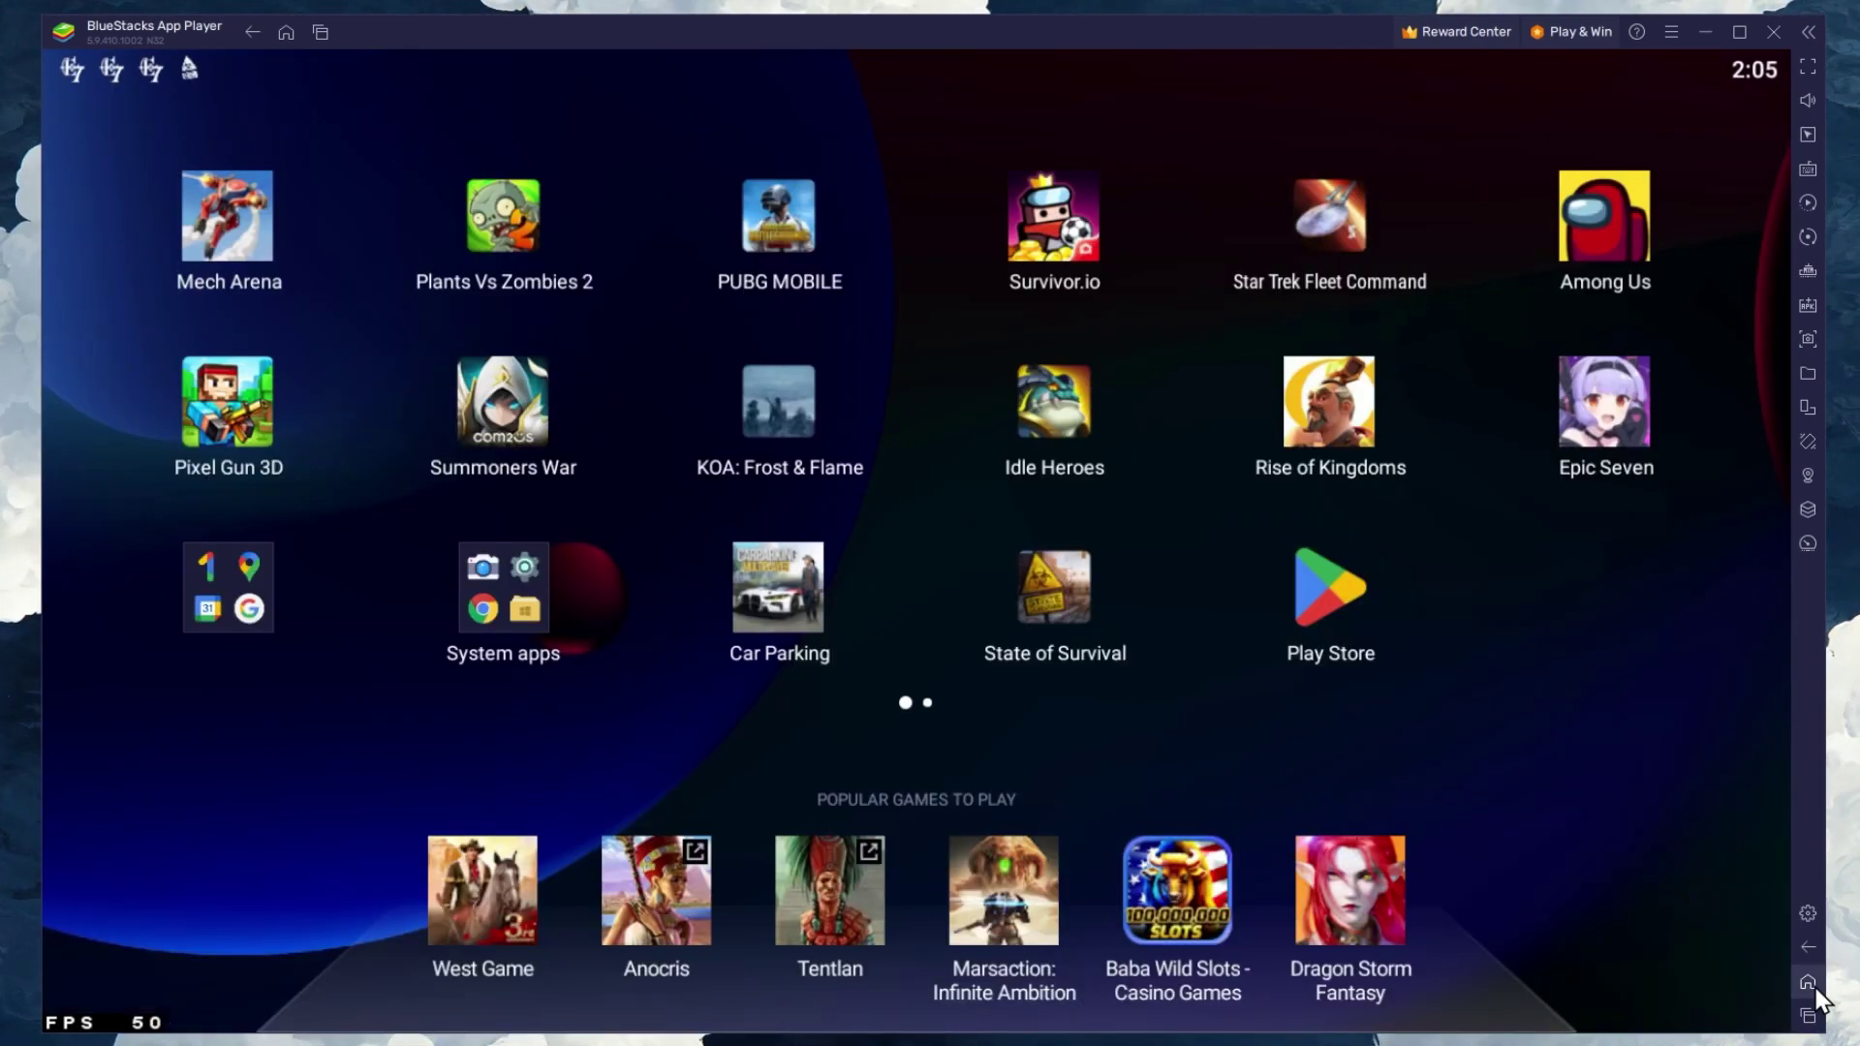
left_click(1809, 915)
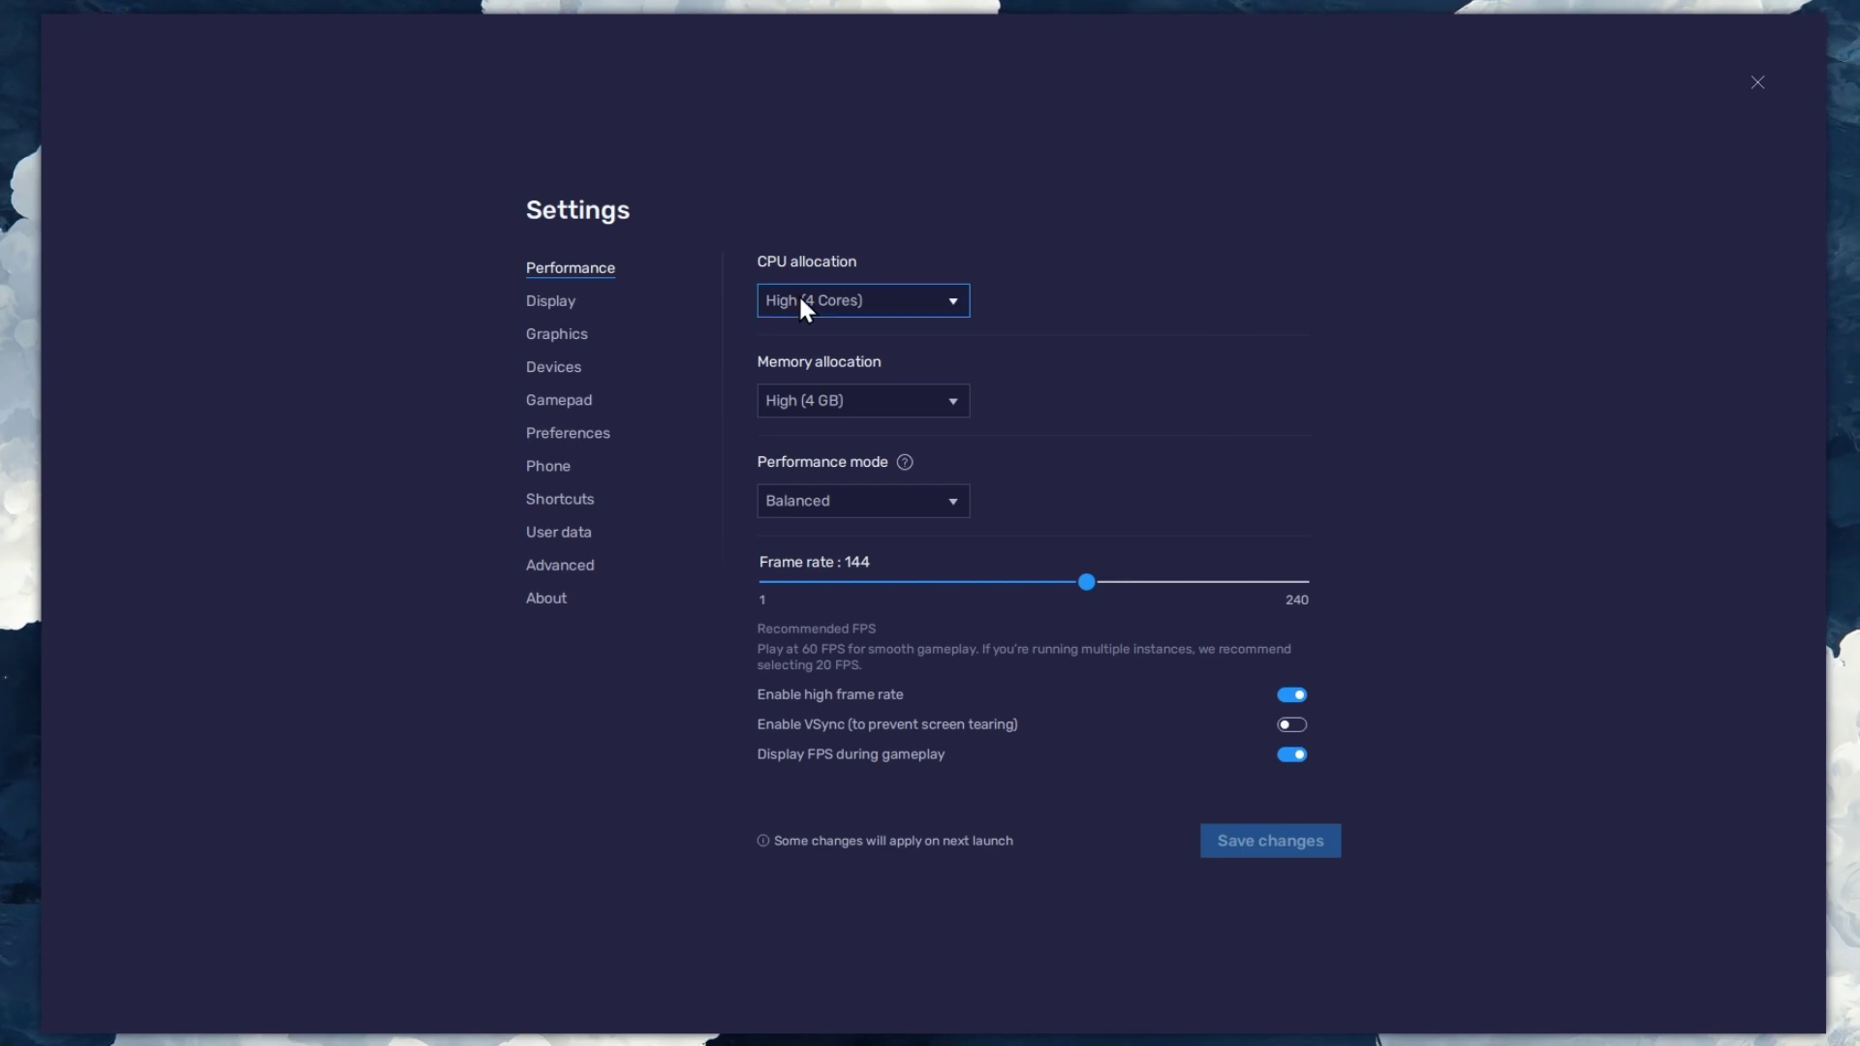
left_click(943, 300)
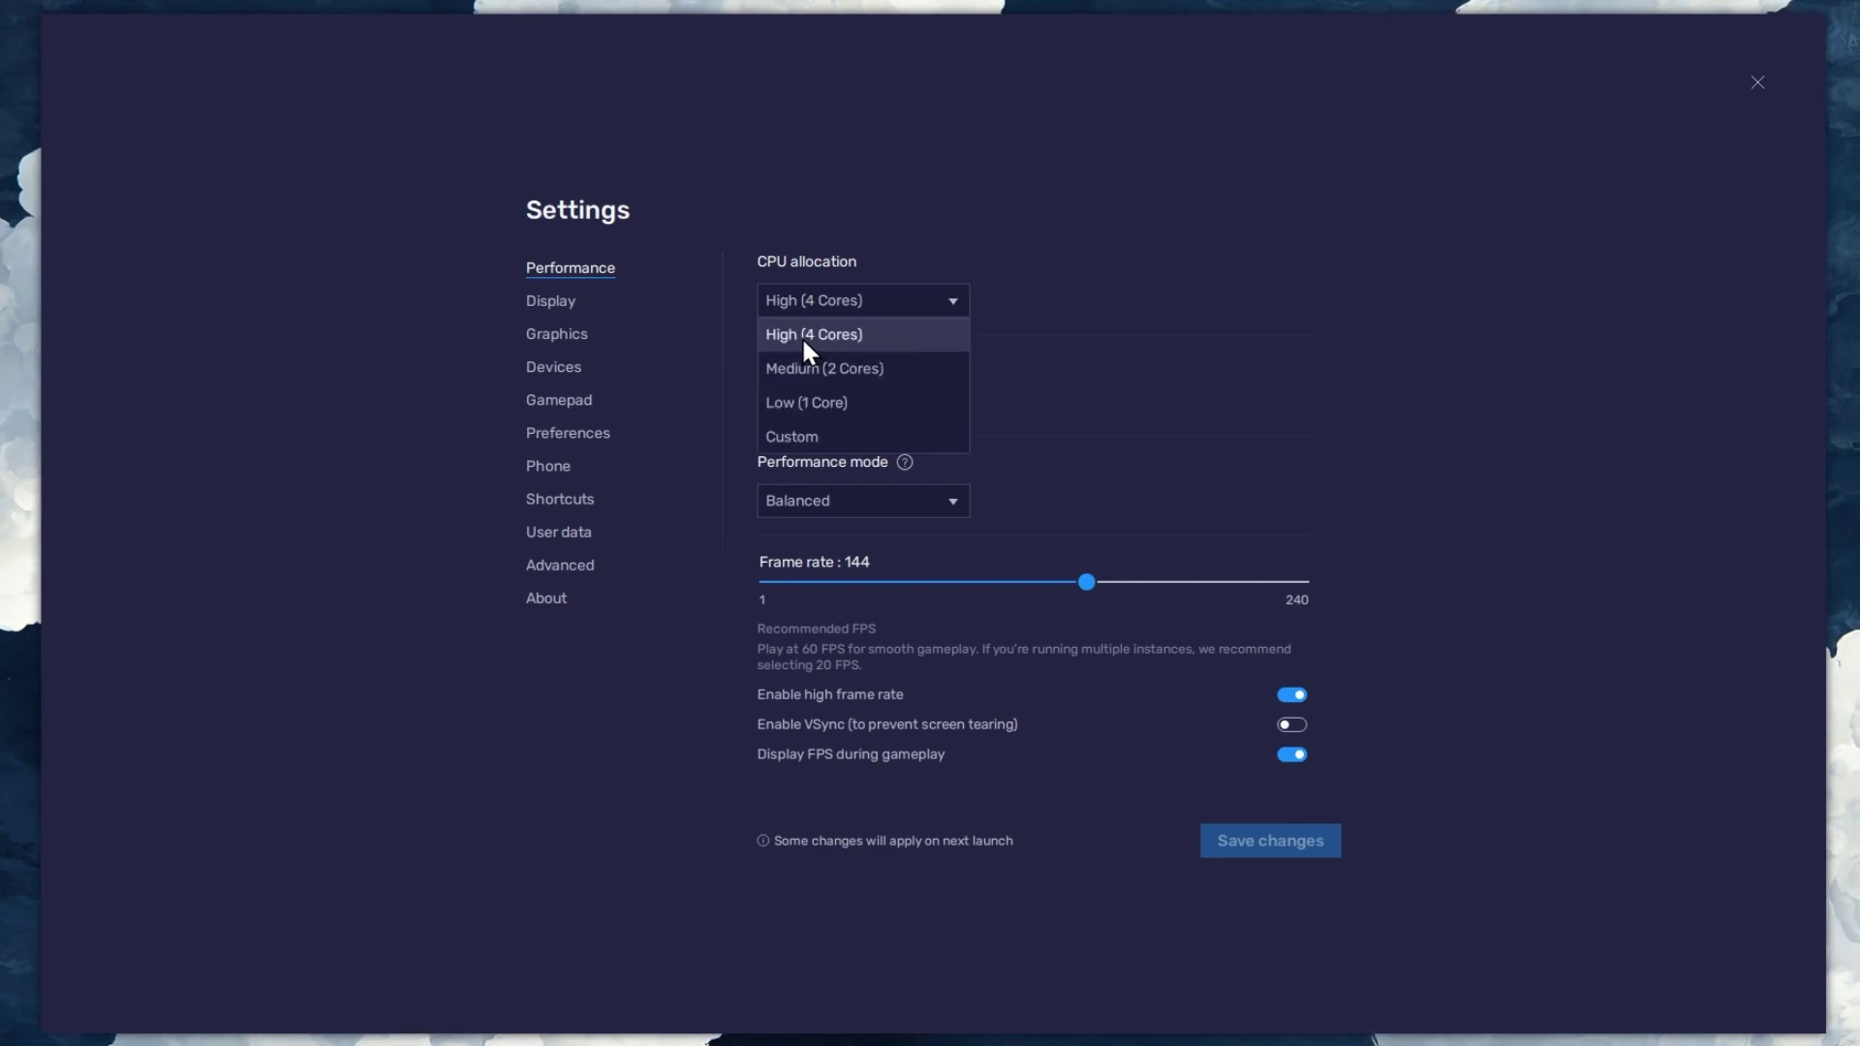
left_click(956, 301)
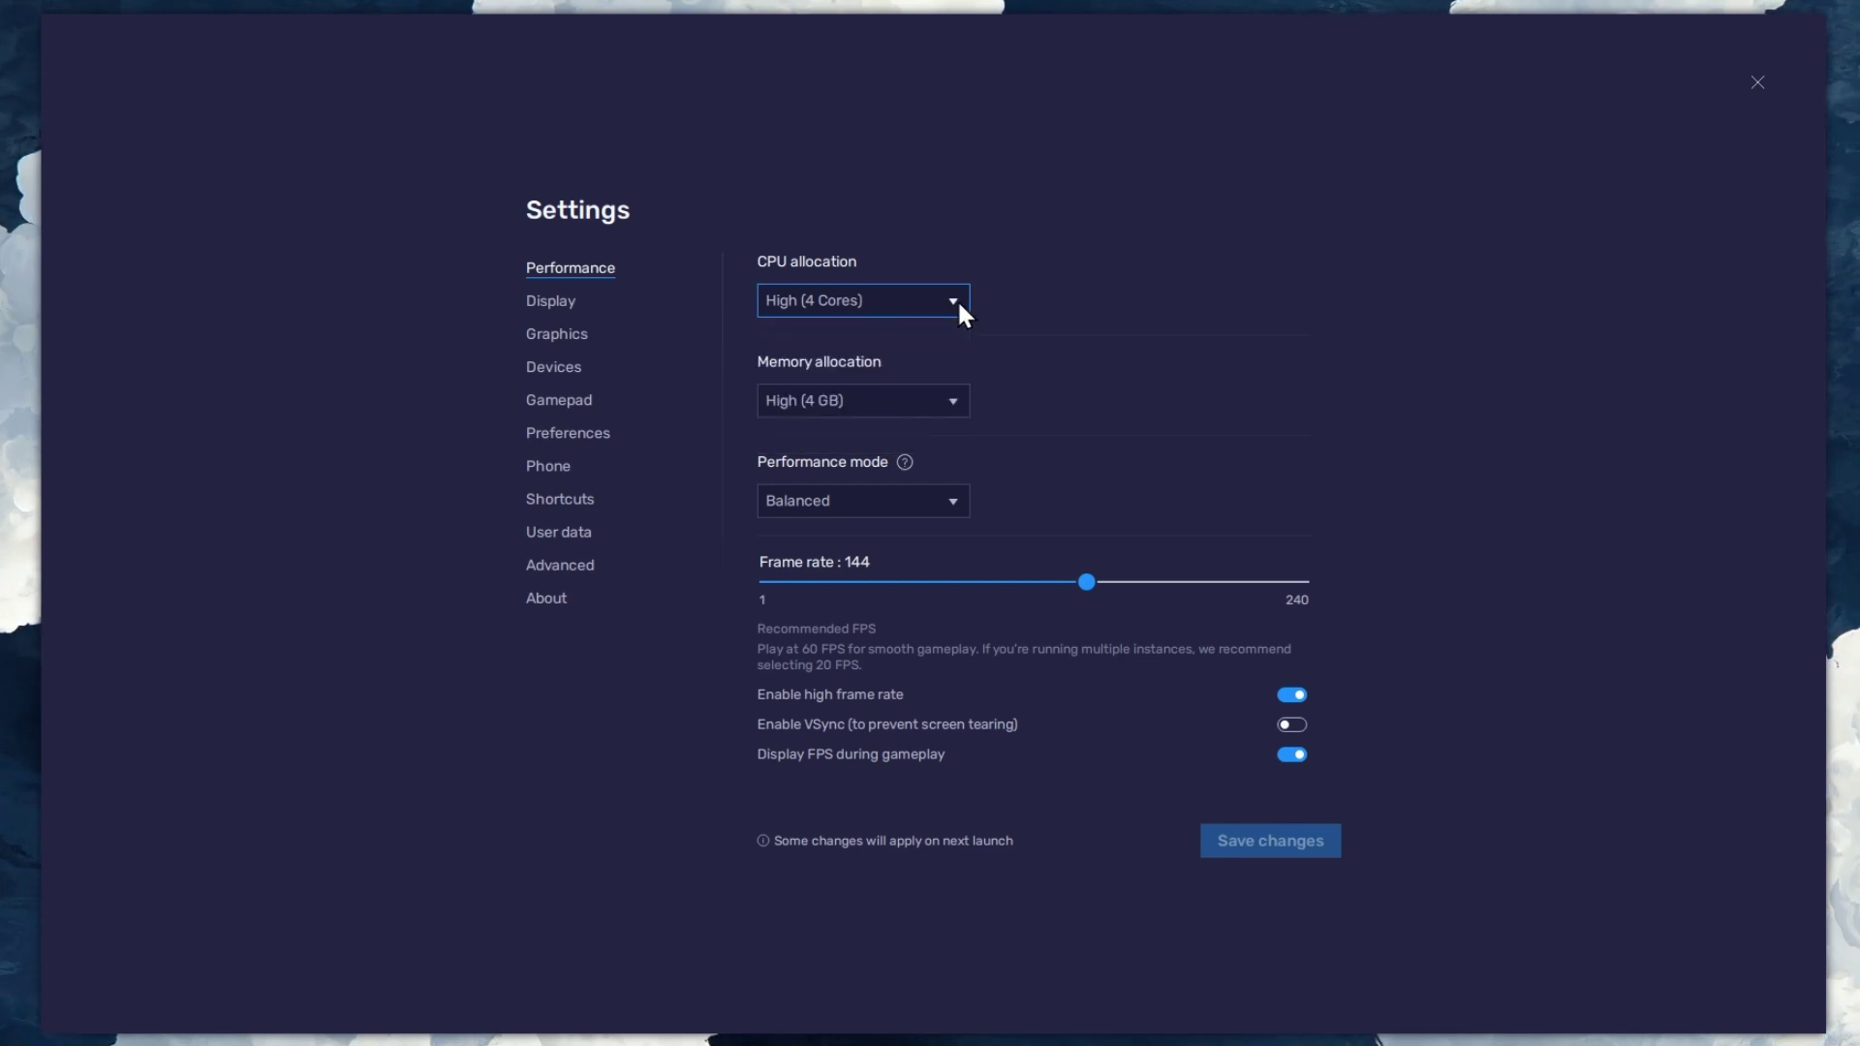
left_click(953, 402)
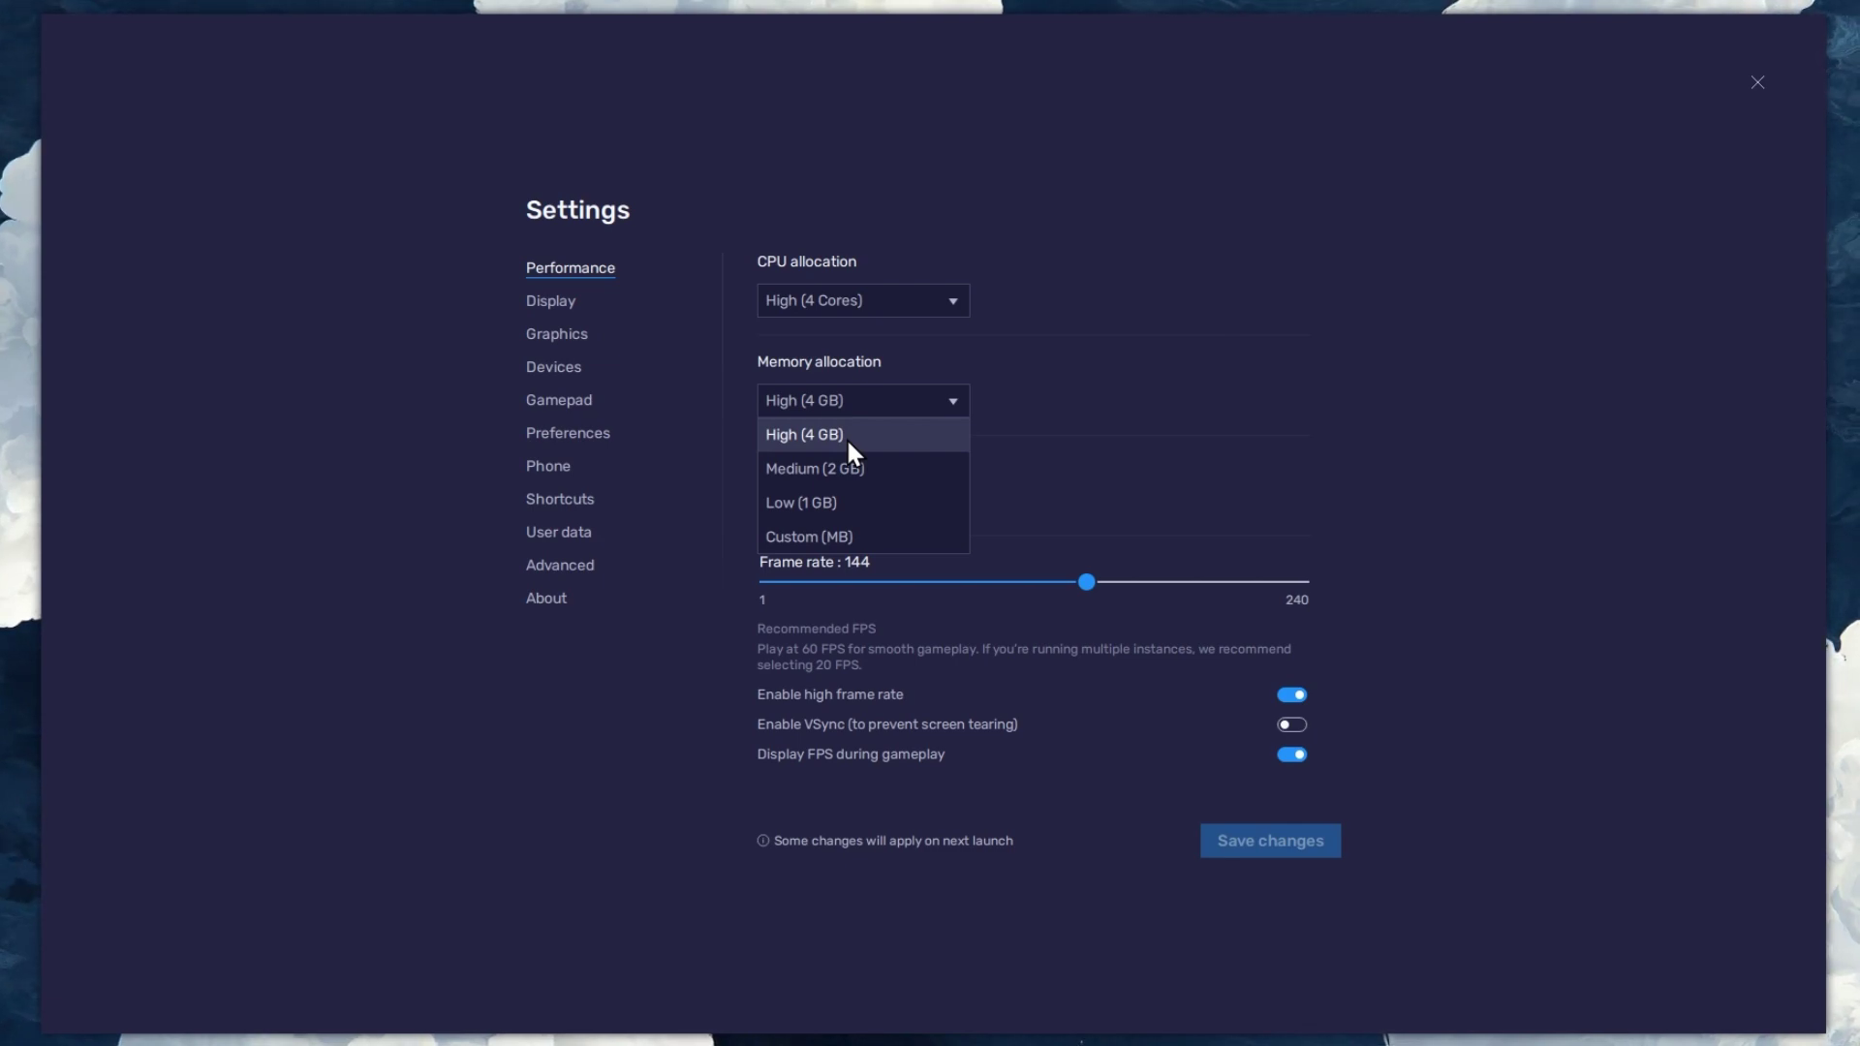
left_click(949, 402)
left_click(952, 502)
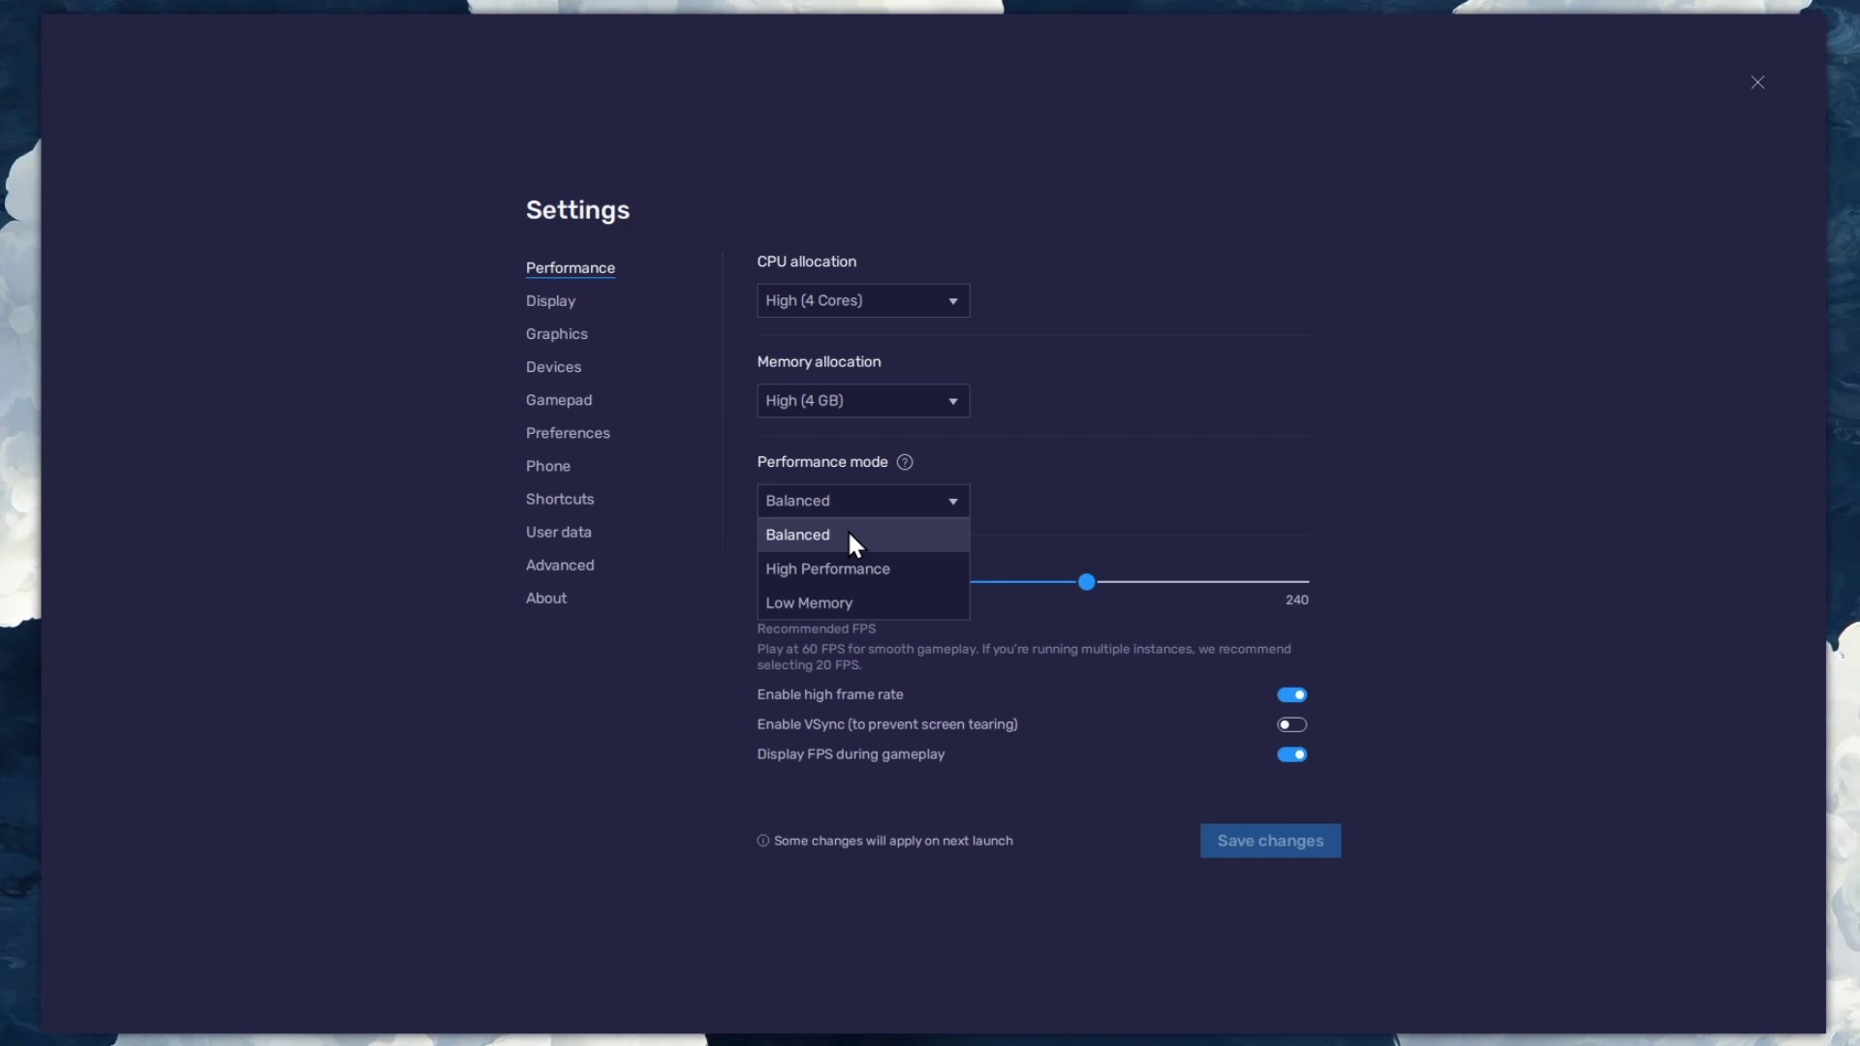
left_click(947, 498)
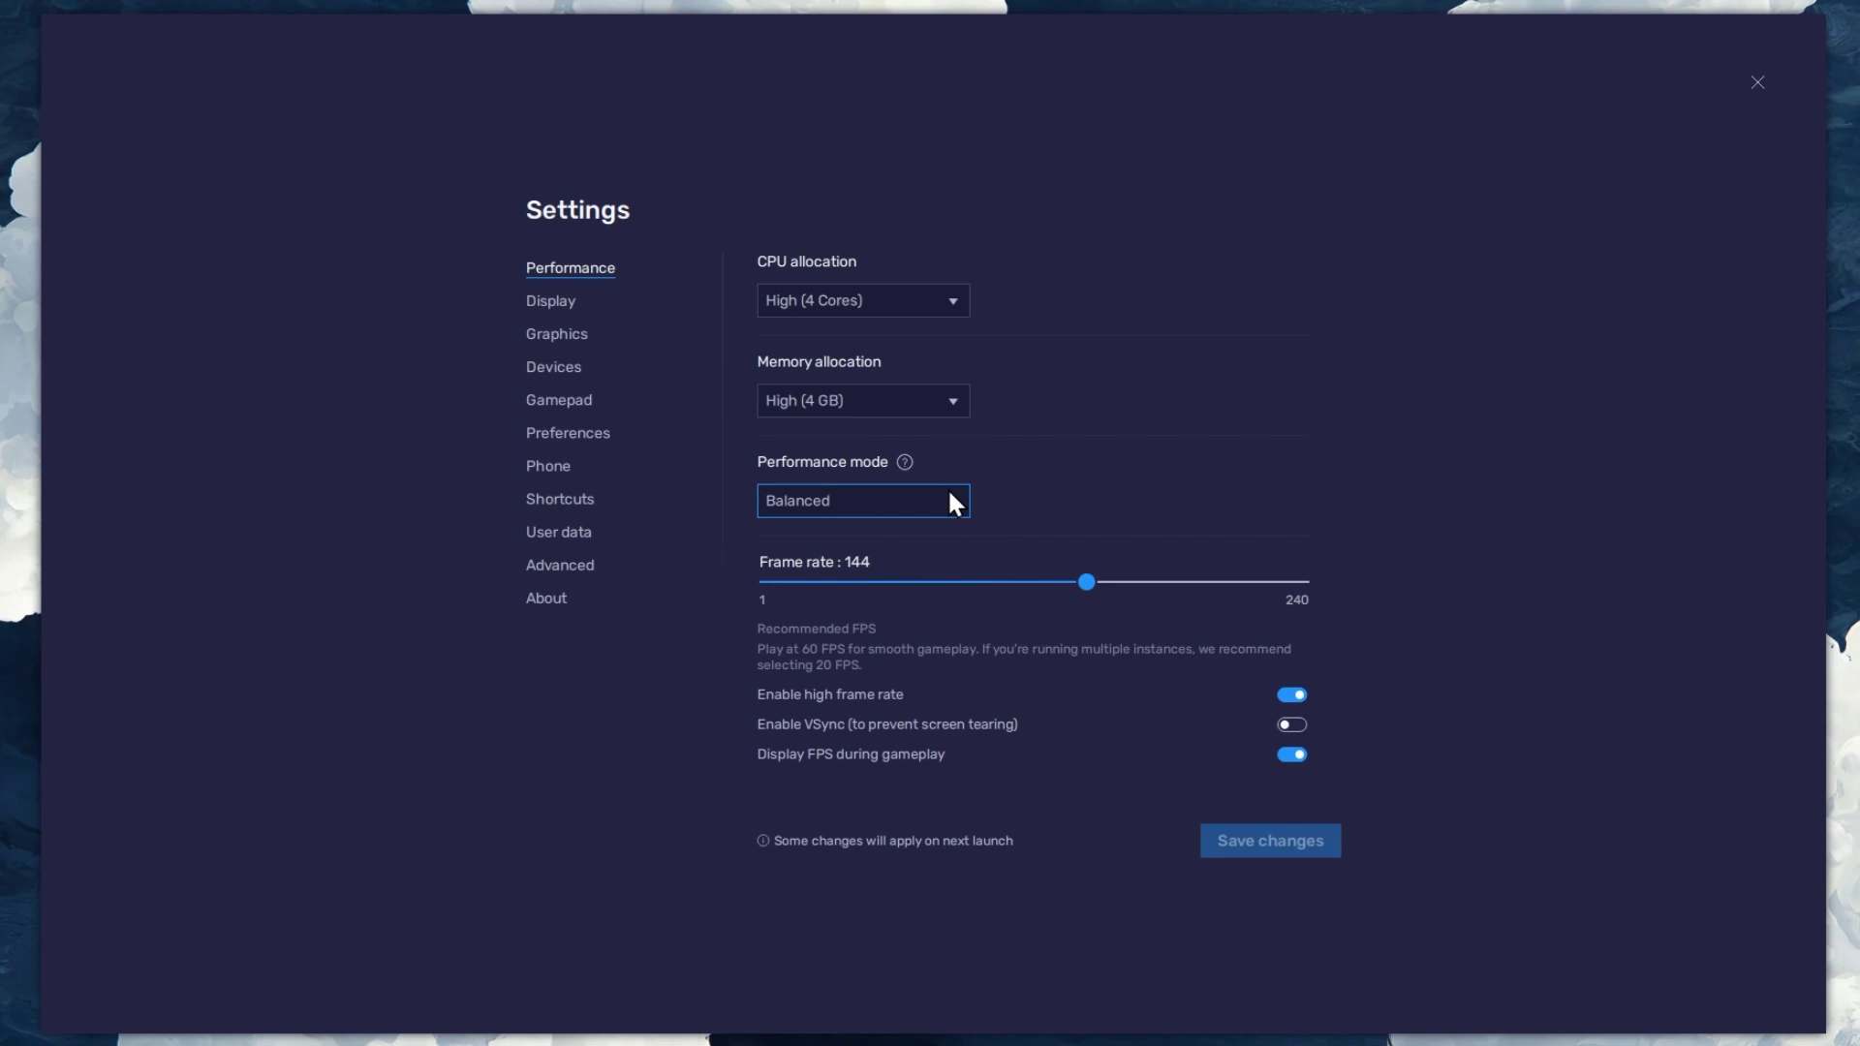
left_click(1292, 695)
left_click(1292, 695)
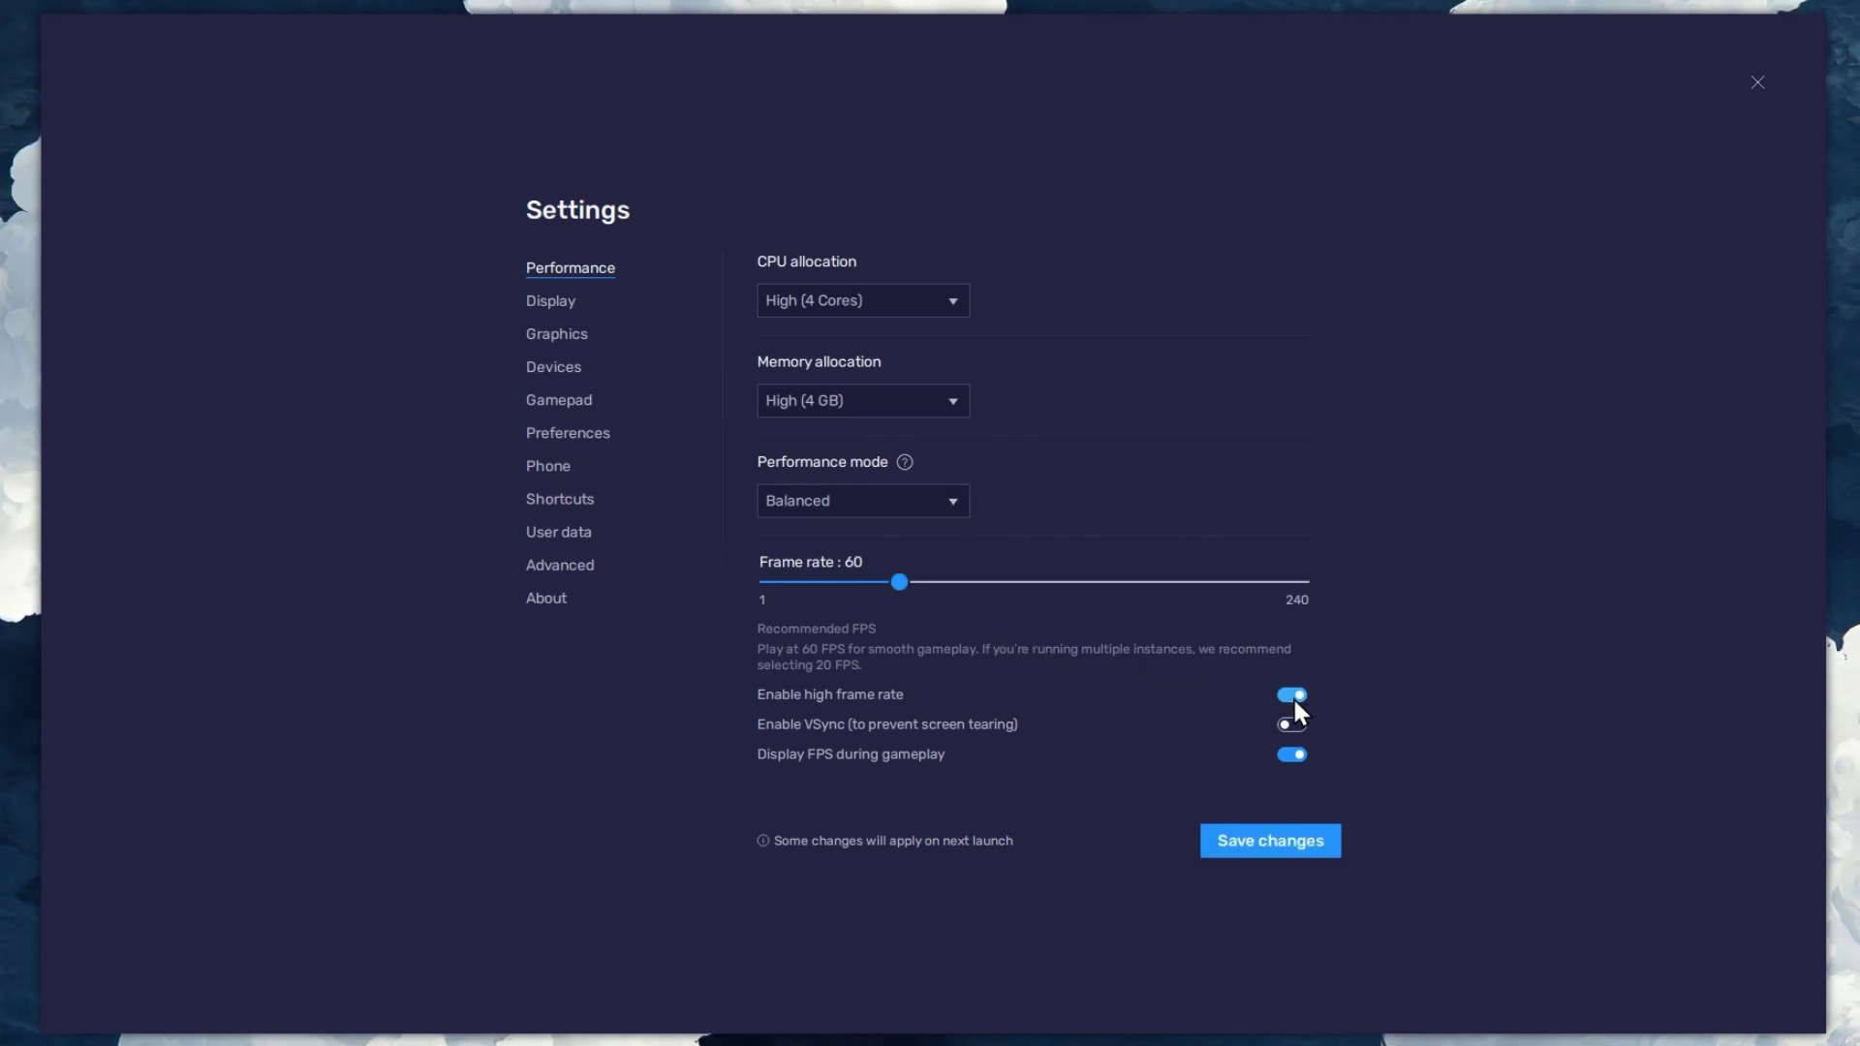
left_click_drag(1079, 581, 1083, 583)
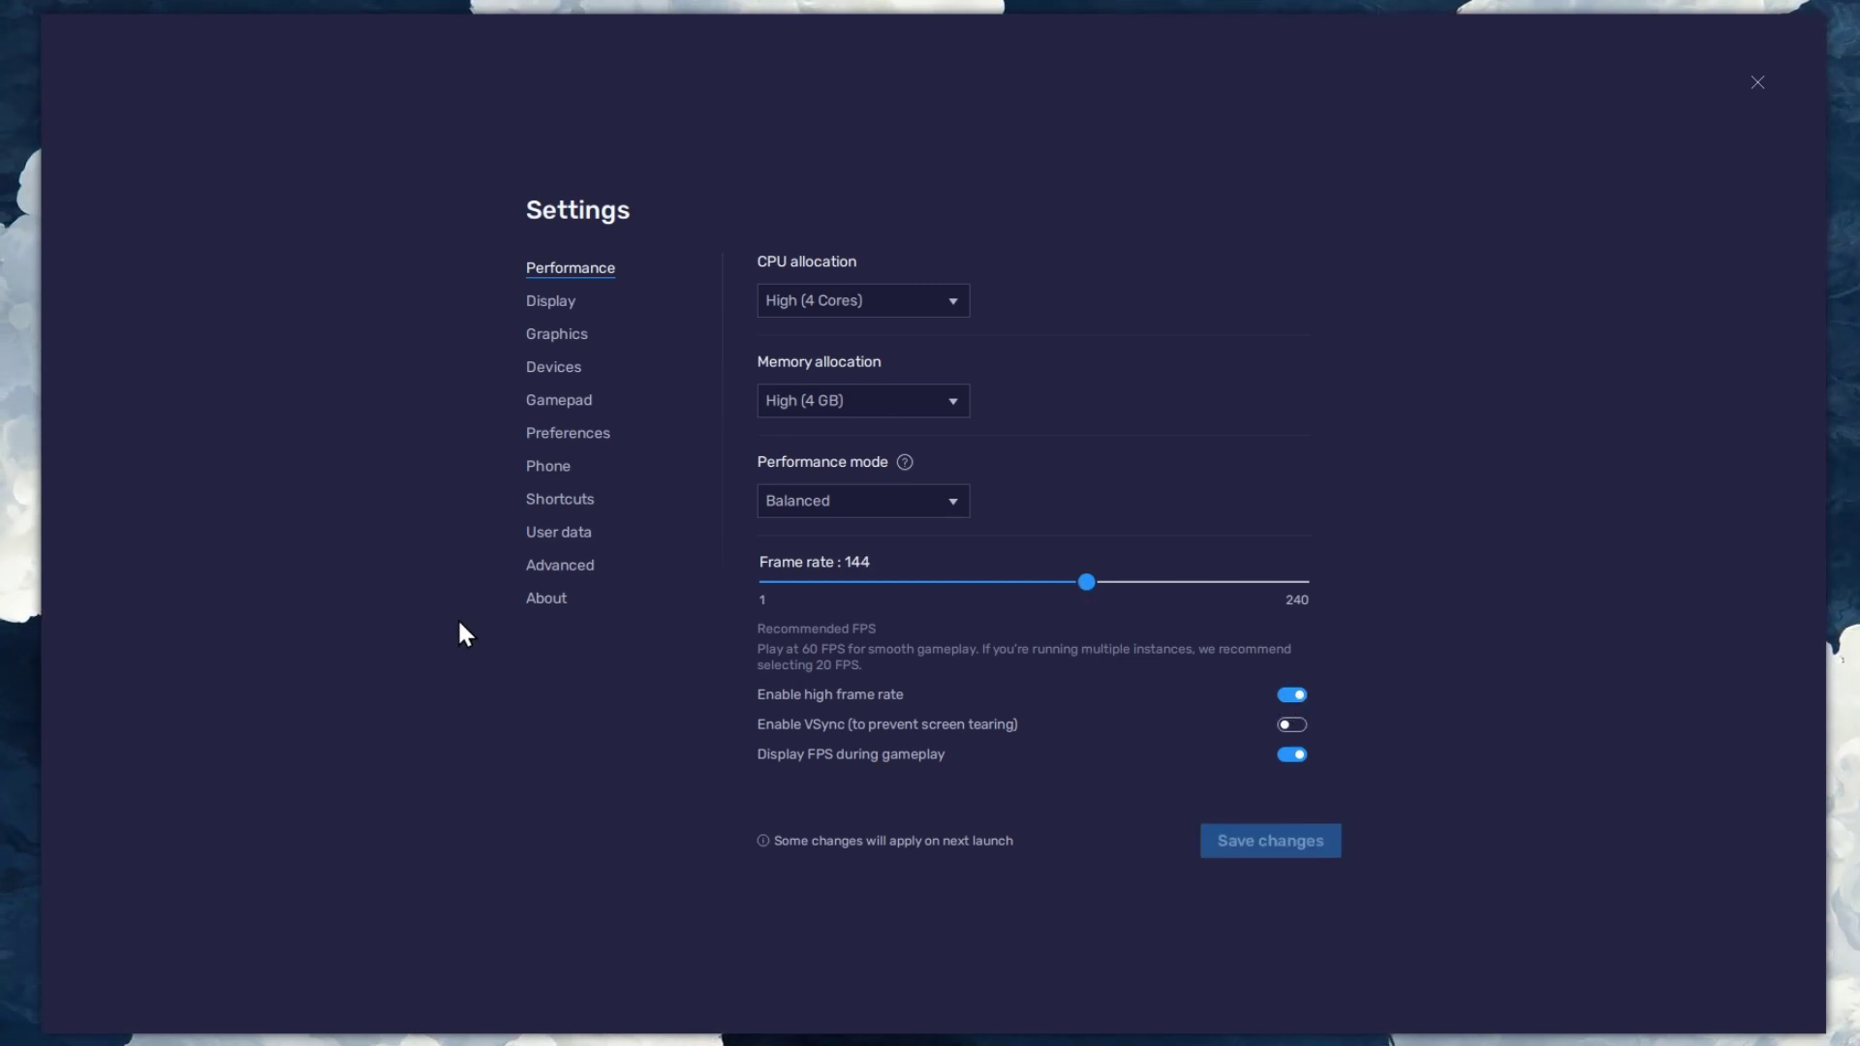
- Keep the monitor's refresh rate at 119.97 Hz on the Advanced display page
right_click(19, 540)
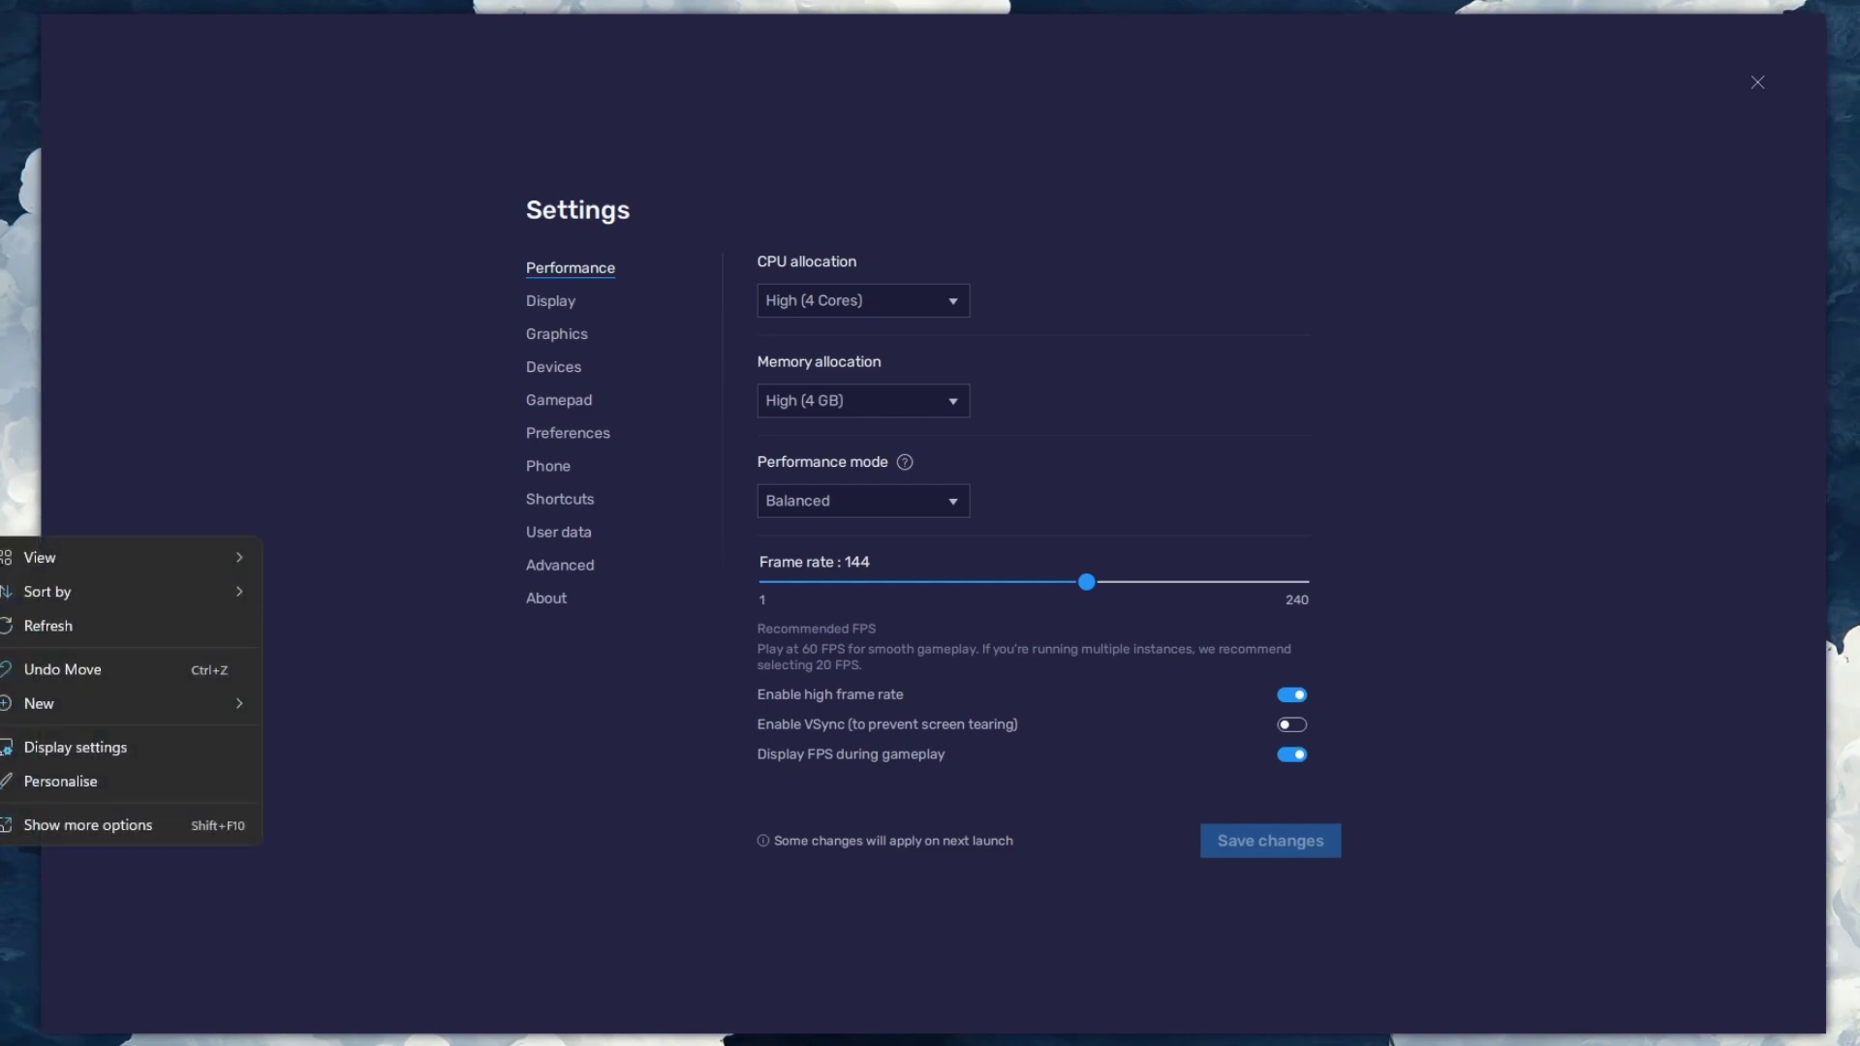
left_click(184, 743)
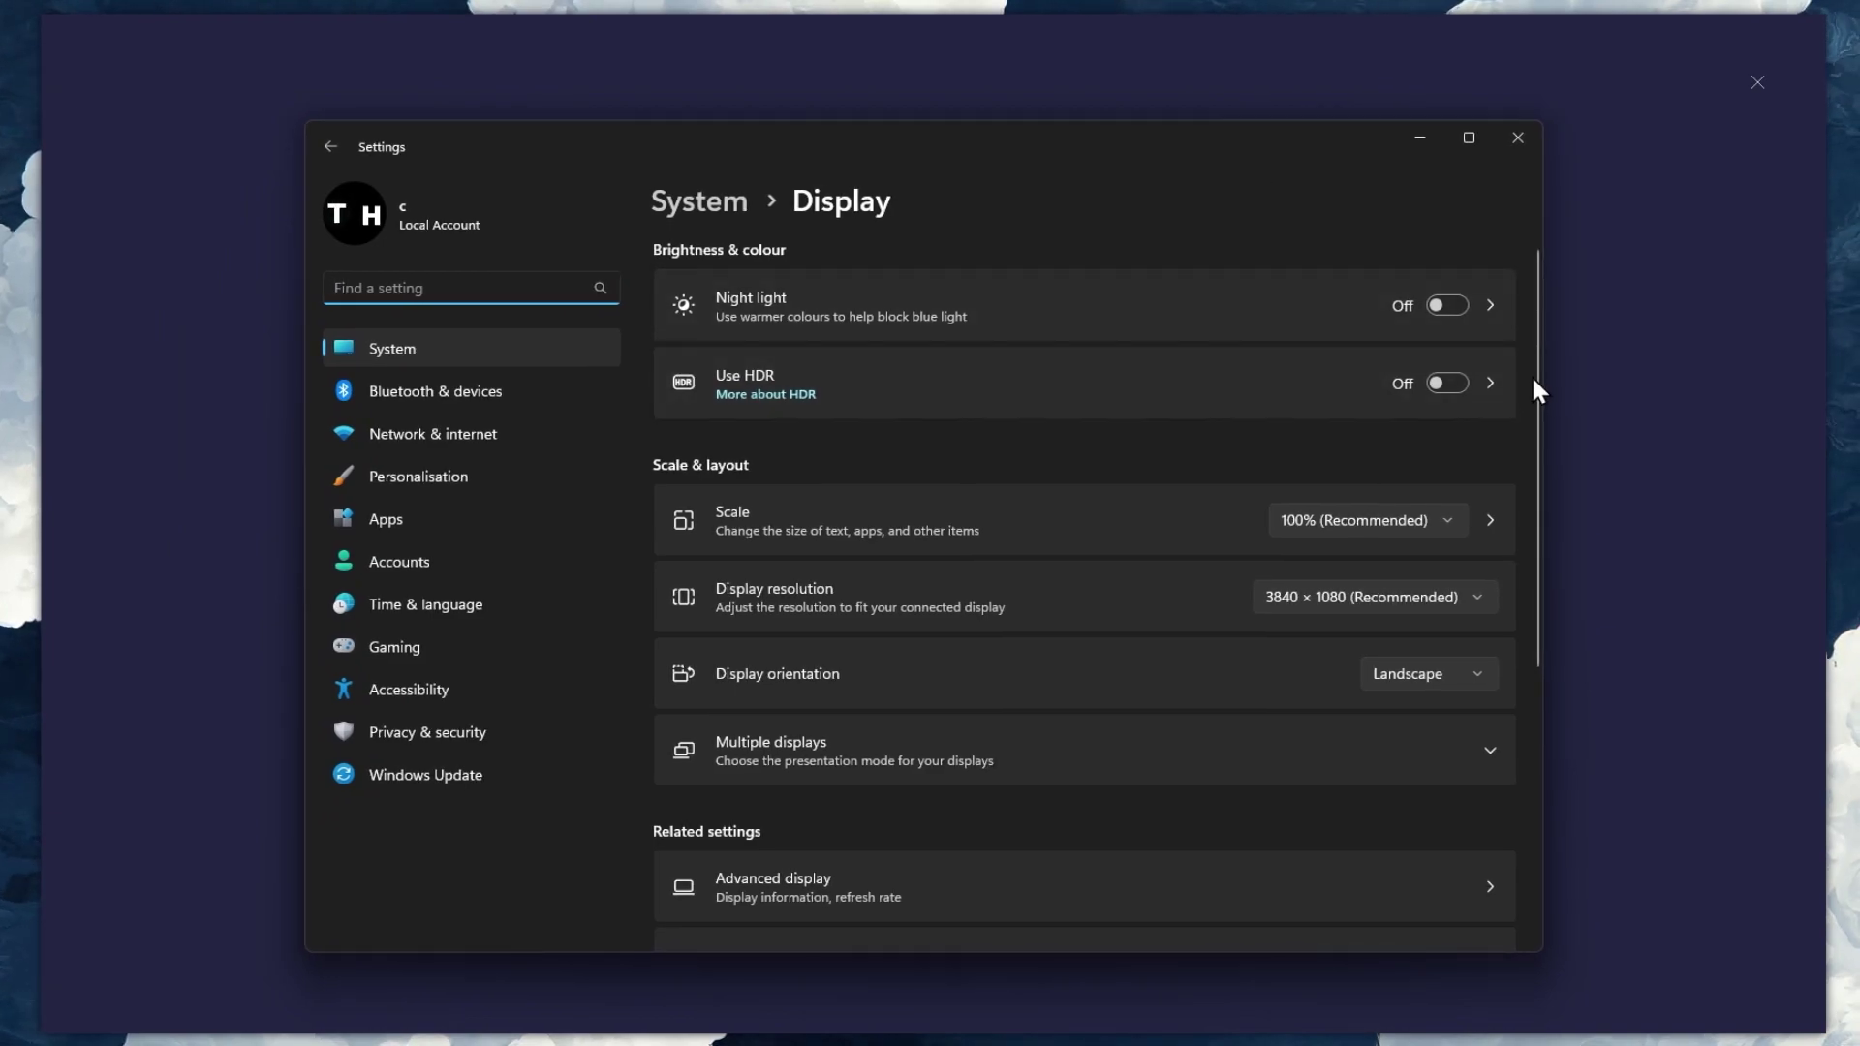
left_click_drag(1534, 380, 1532, 577)
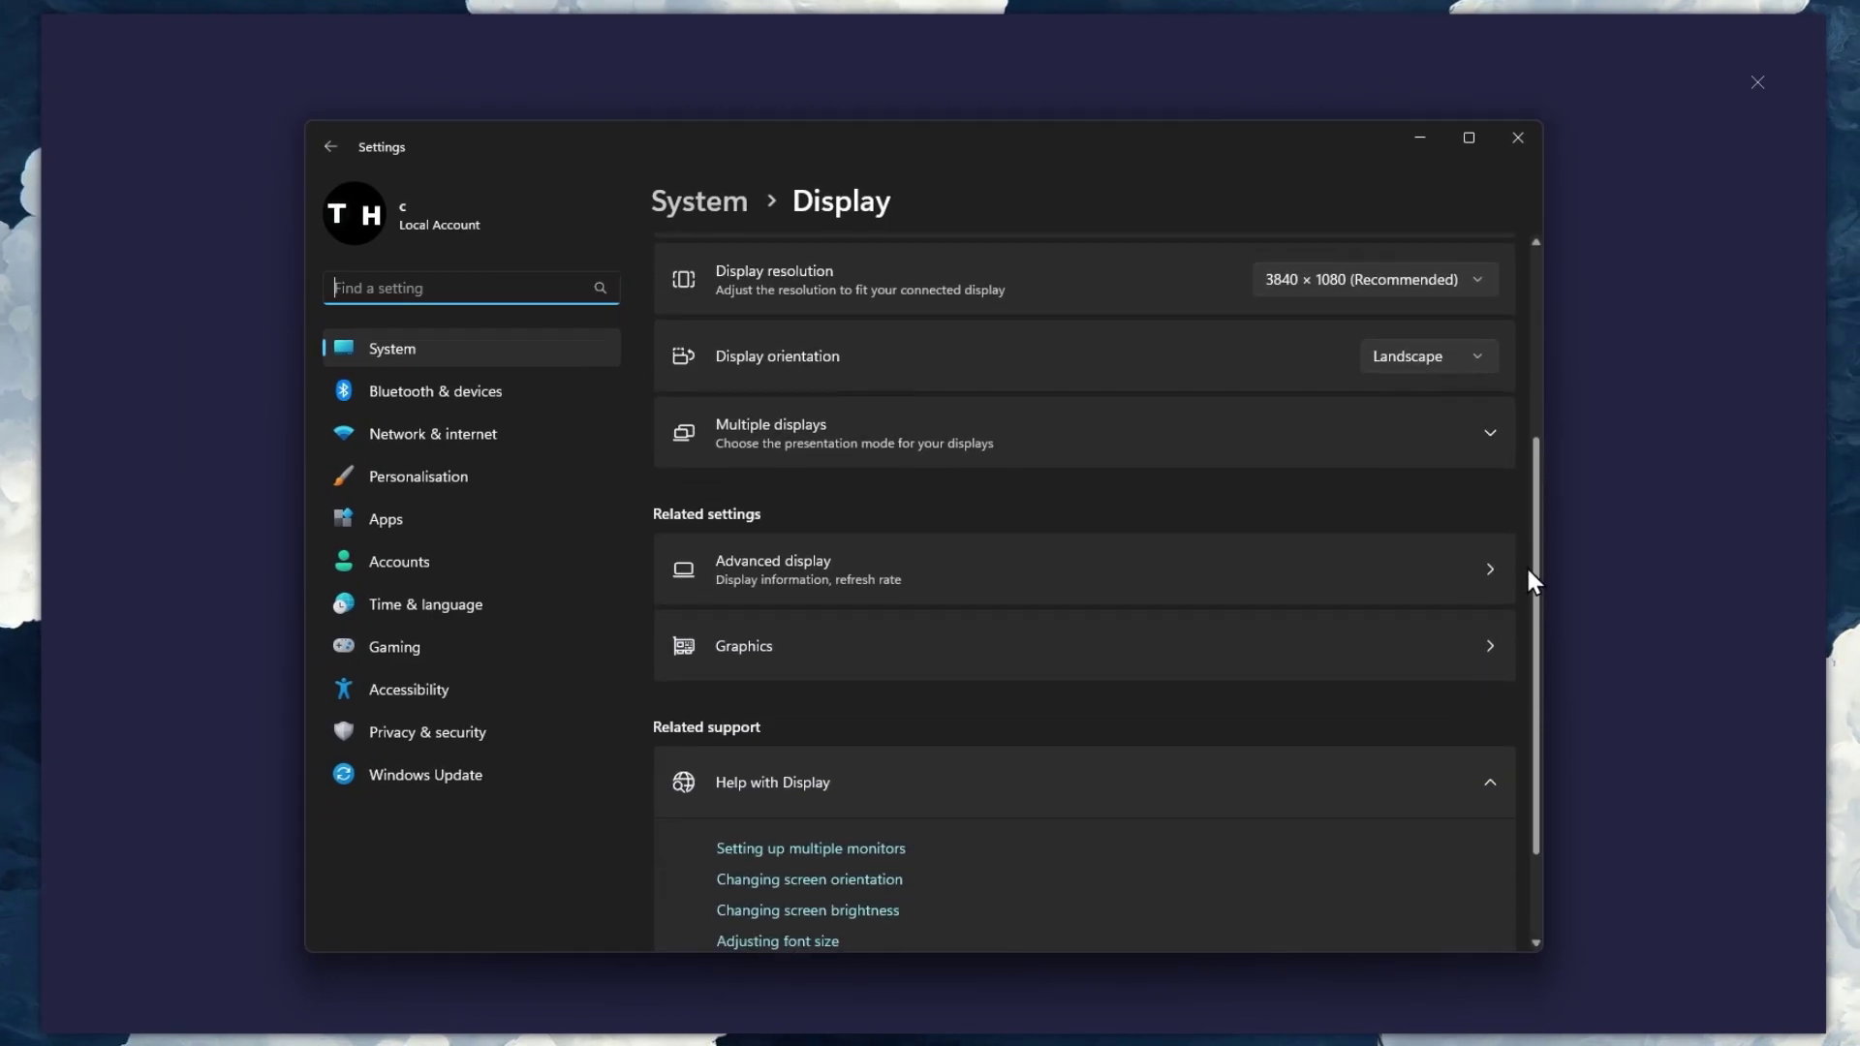
left_click(1467, 581)
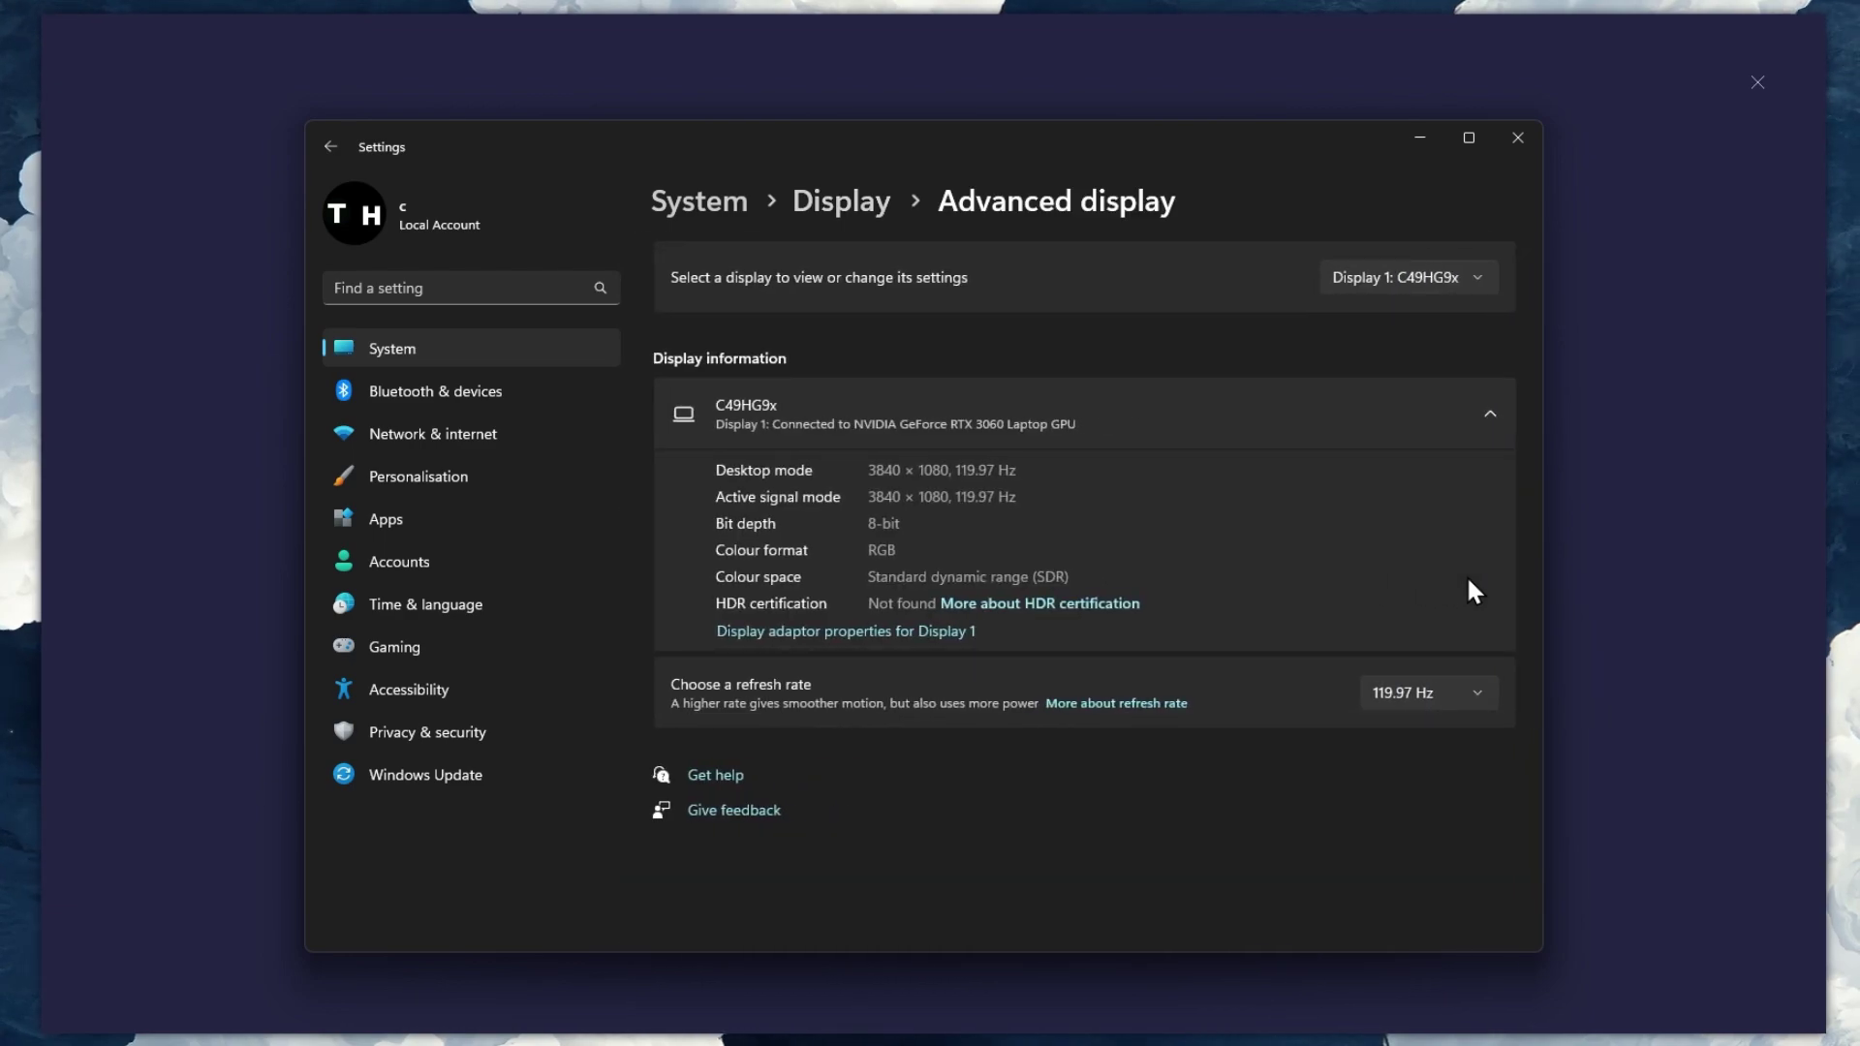
left_click(1479, 683)
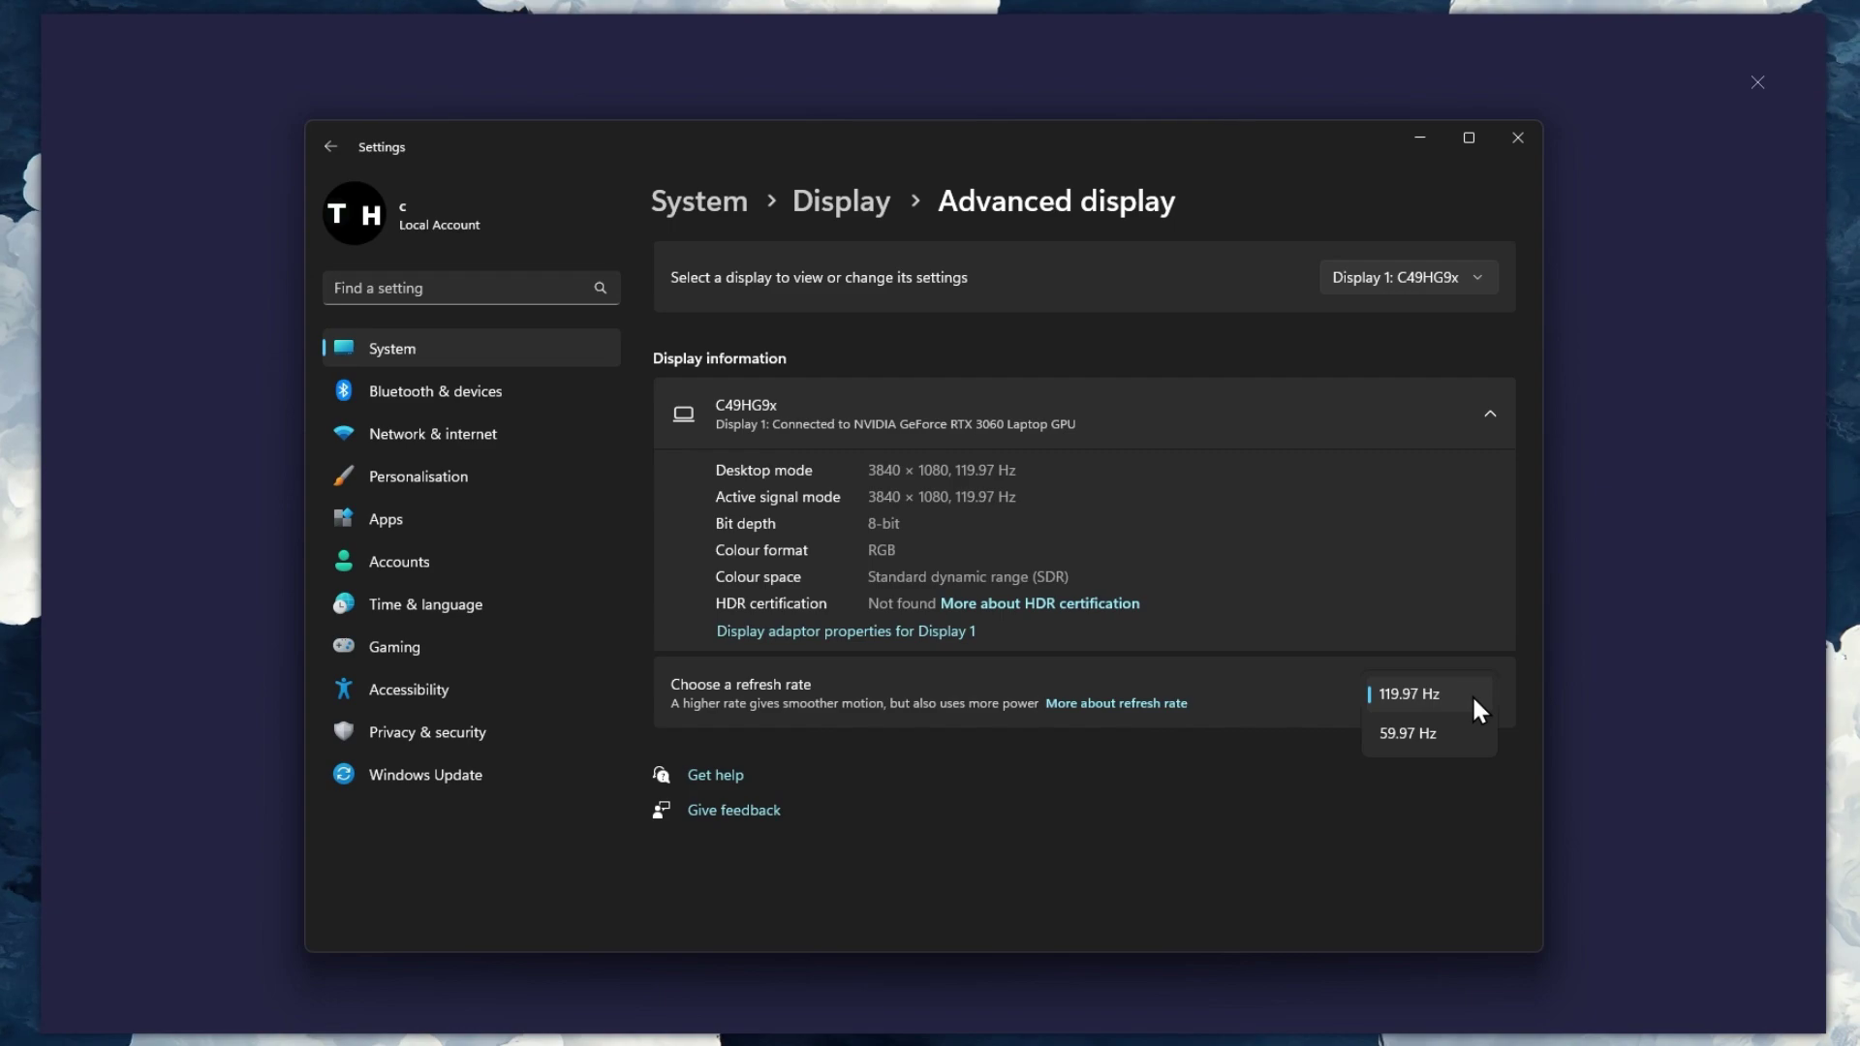
left_click(1482, 692)
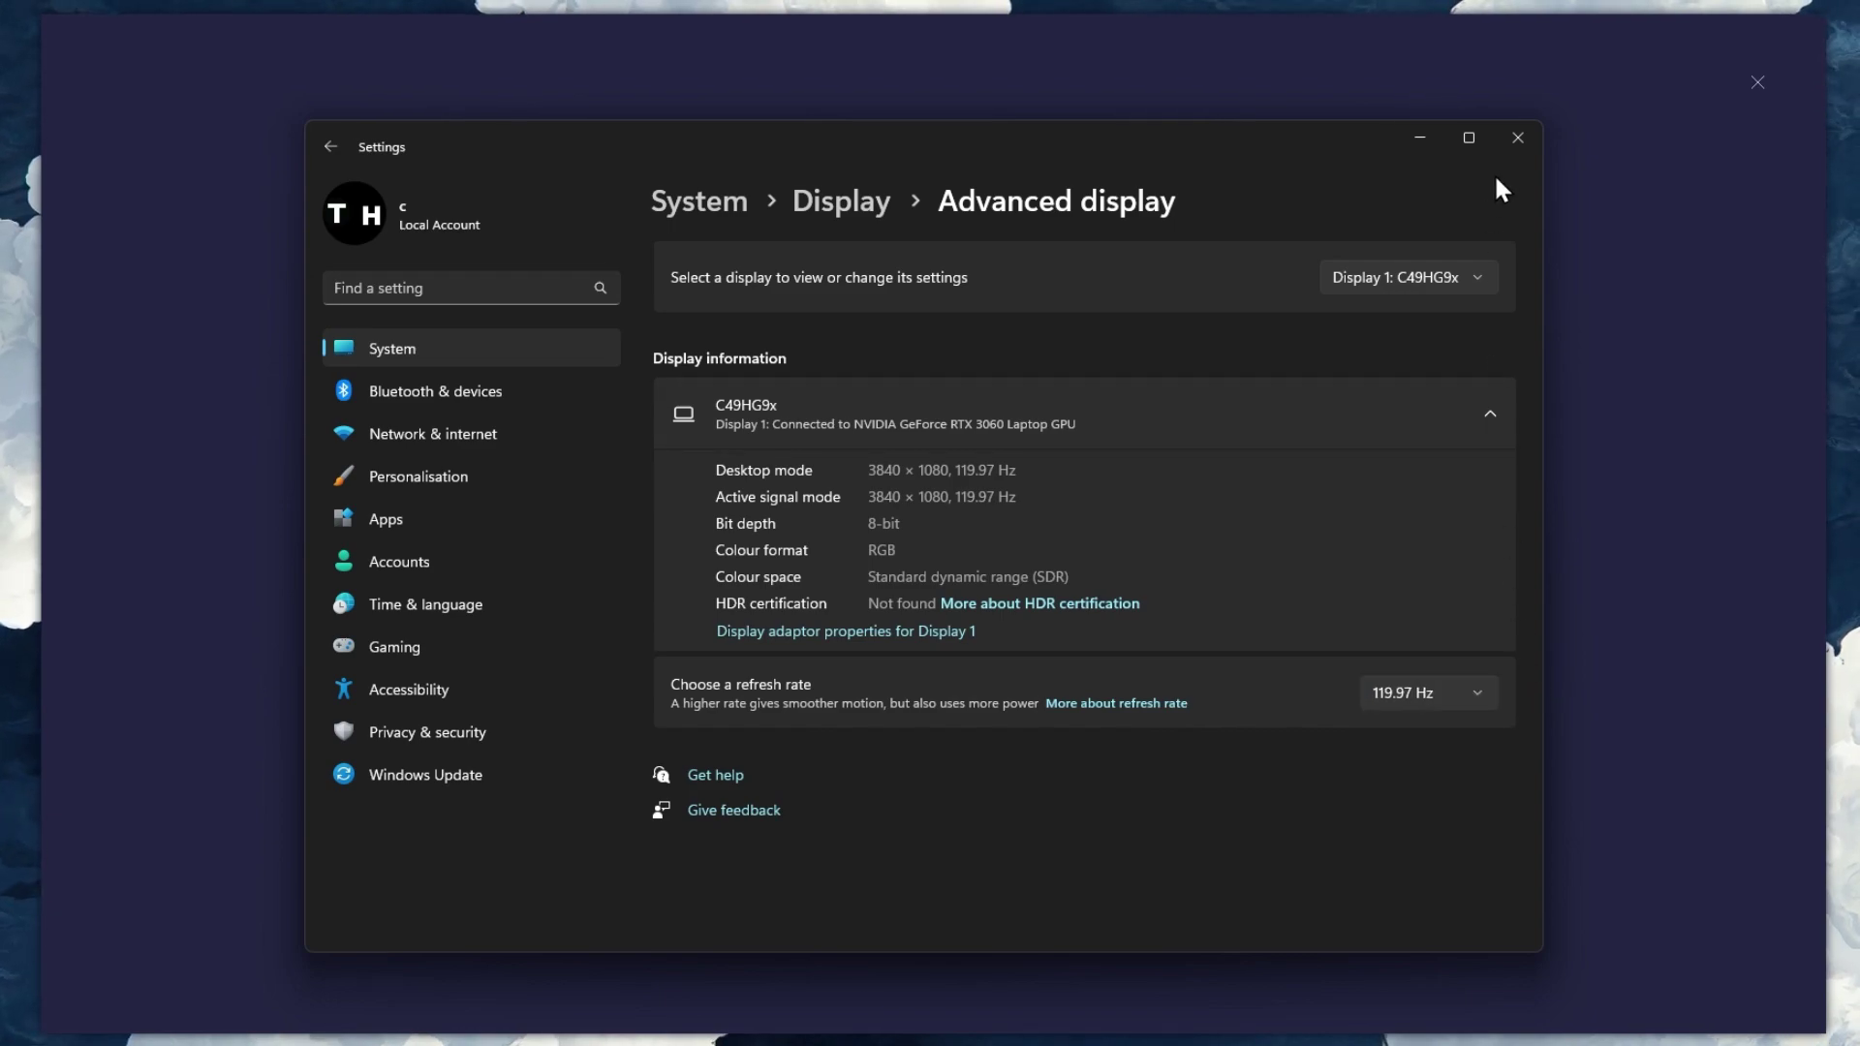
- Close Windows Settings and toggle BlueStacks' Display FPS option off and back on
left_click(1517, 138)
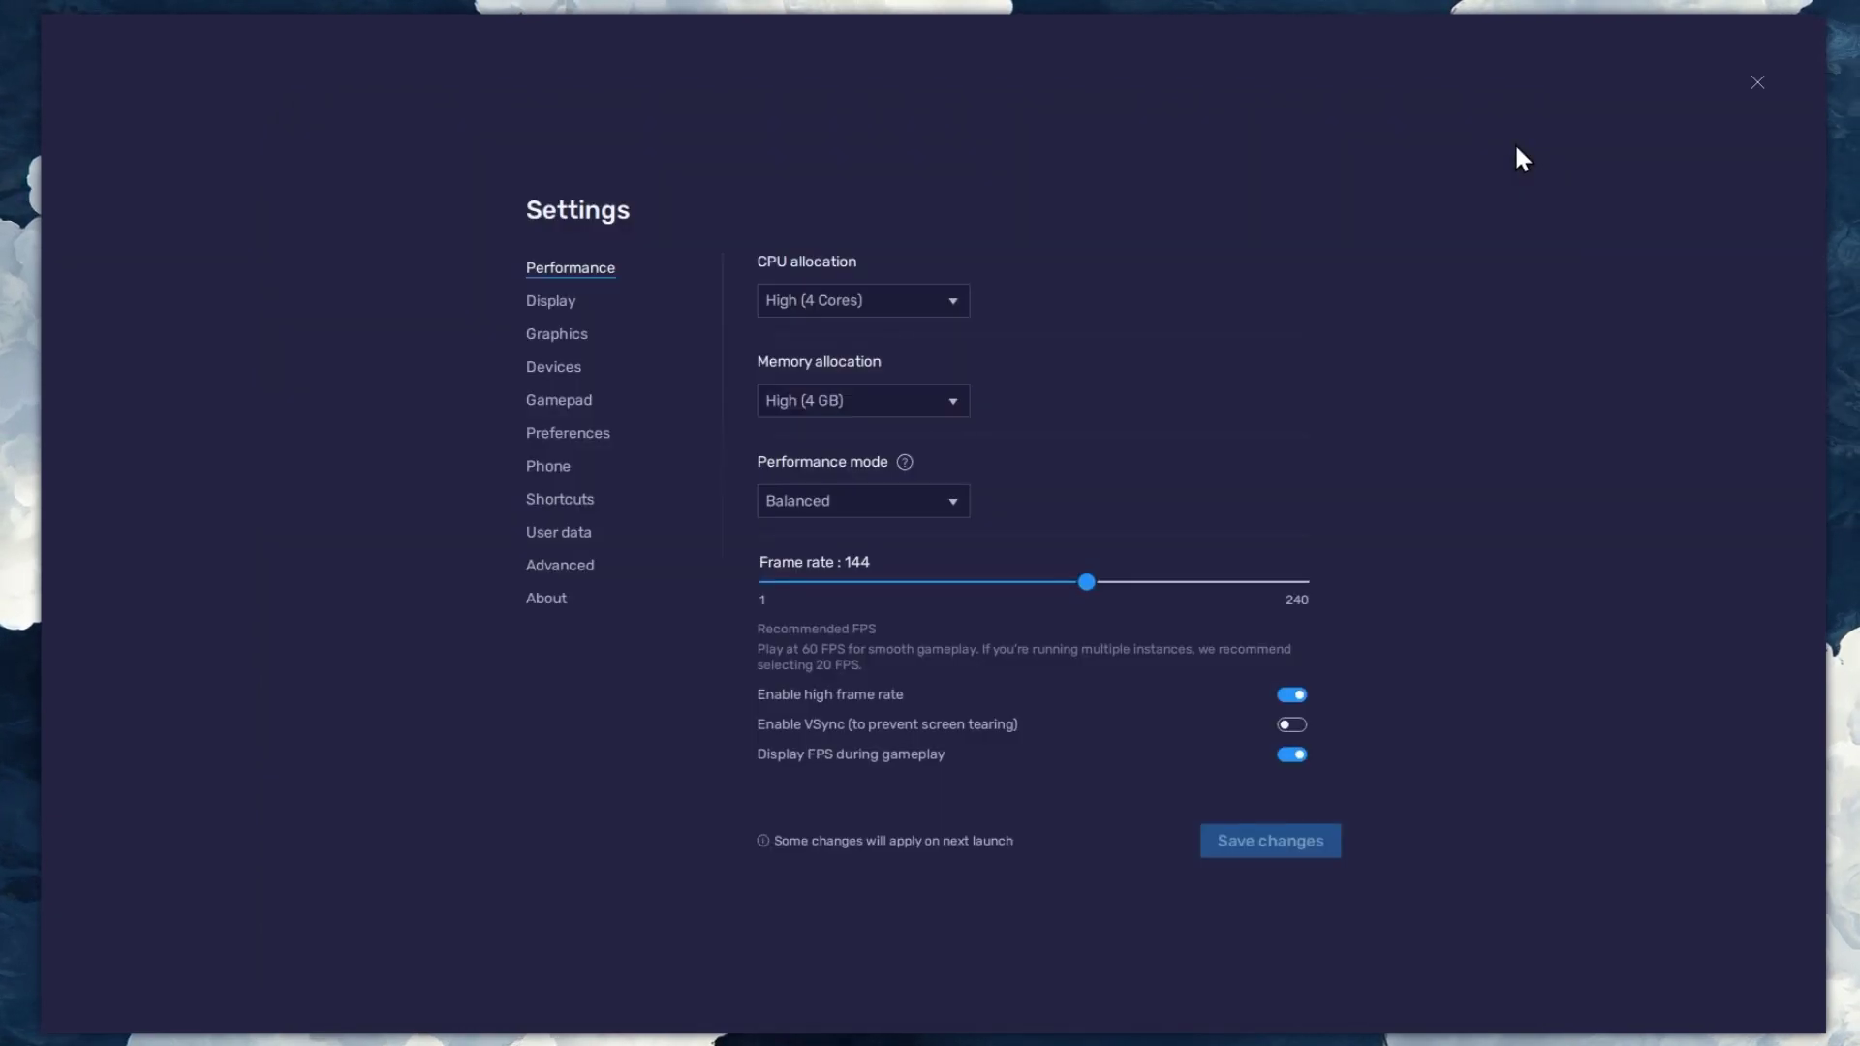
left_click(1293, 756)
left_click(1292, 754)
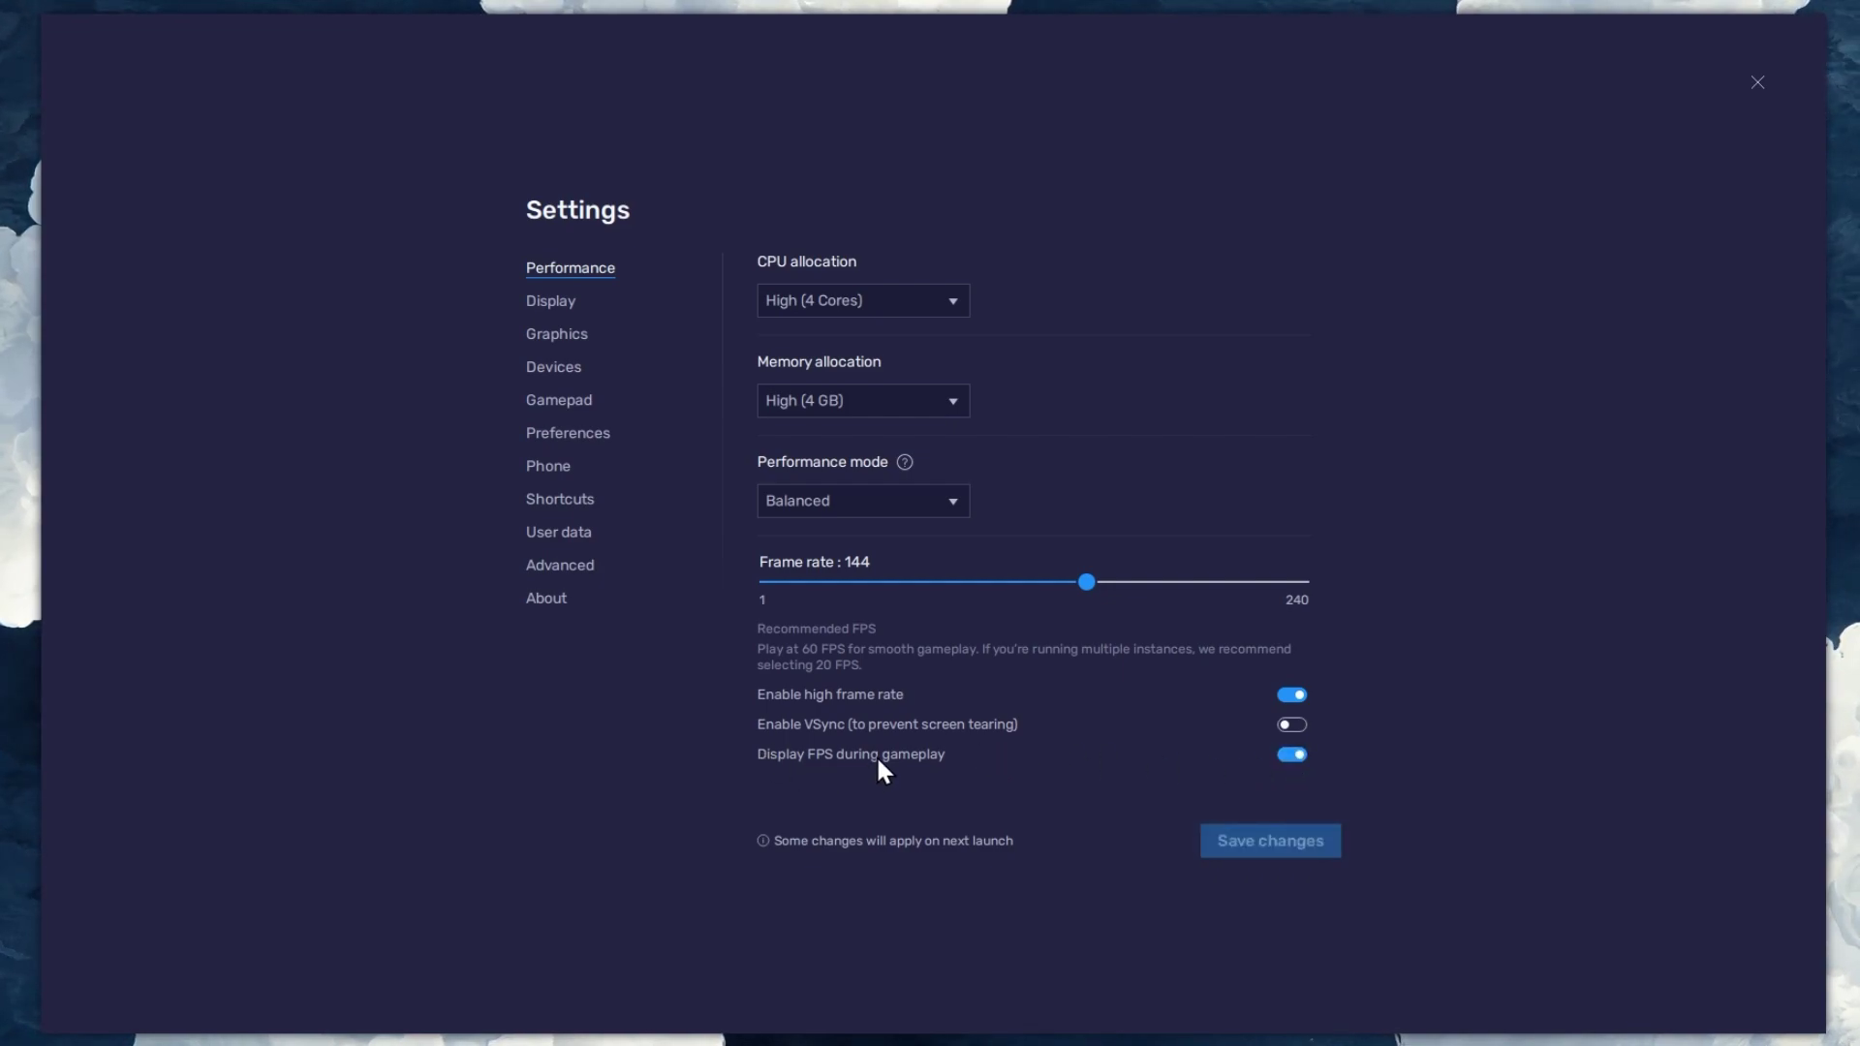
- Keep Landscape orientation and, after trying other resolutions, 1600 x 900, then close Settings
left_click(549, 299)
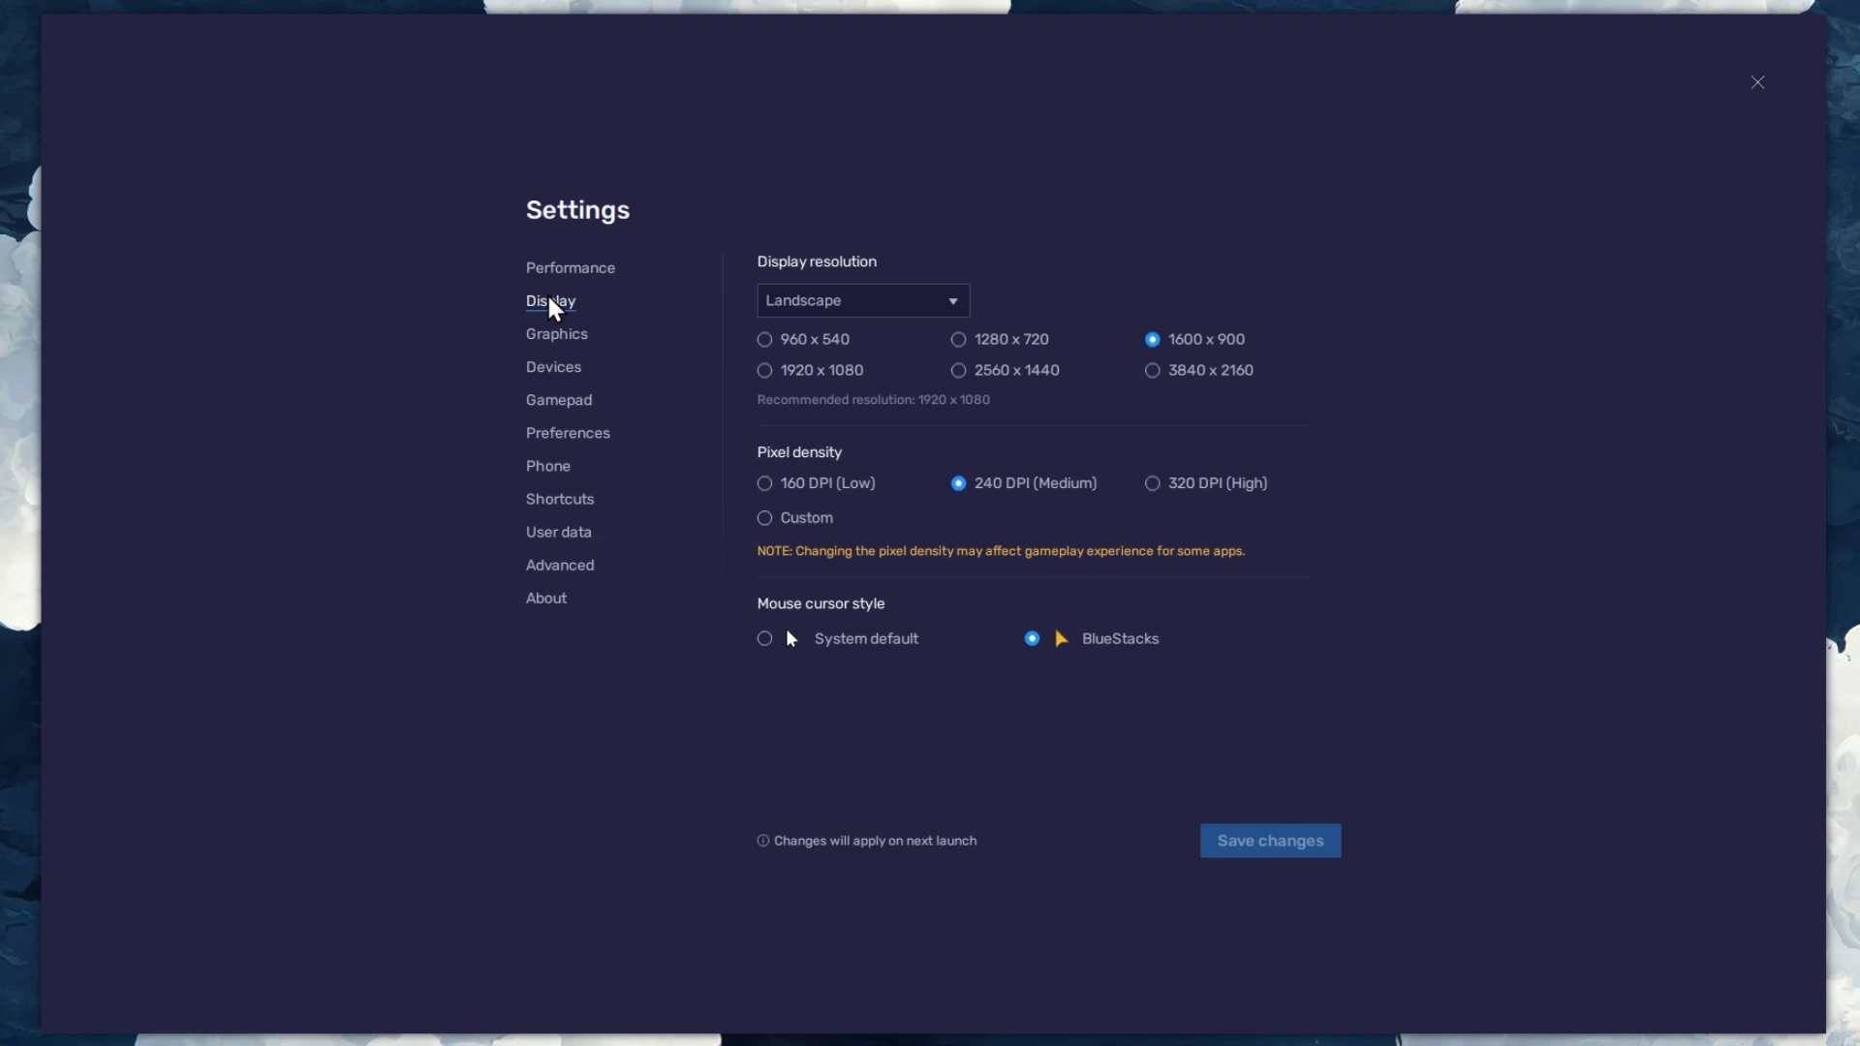
left_click(945, 301)
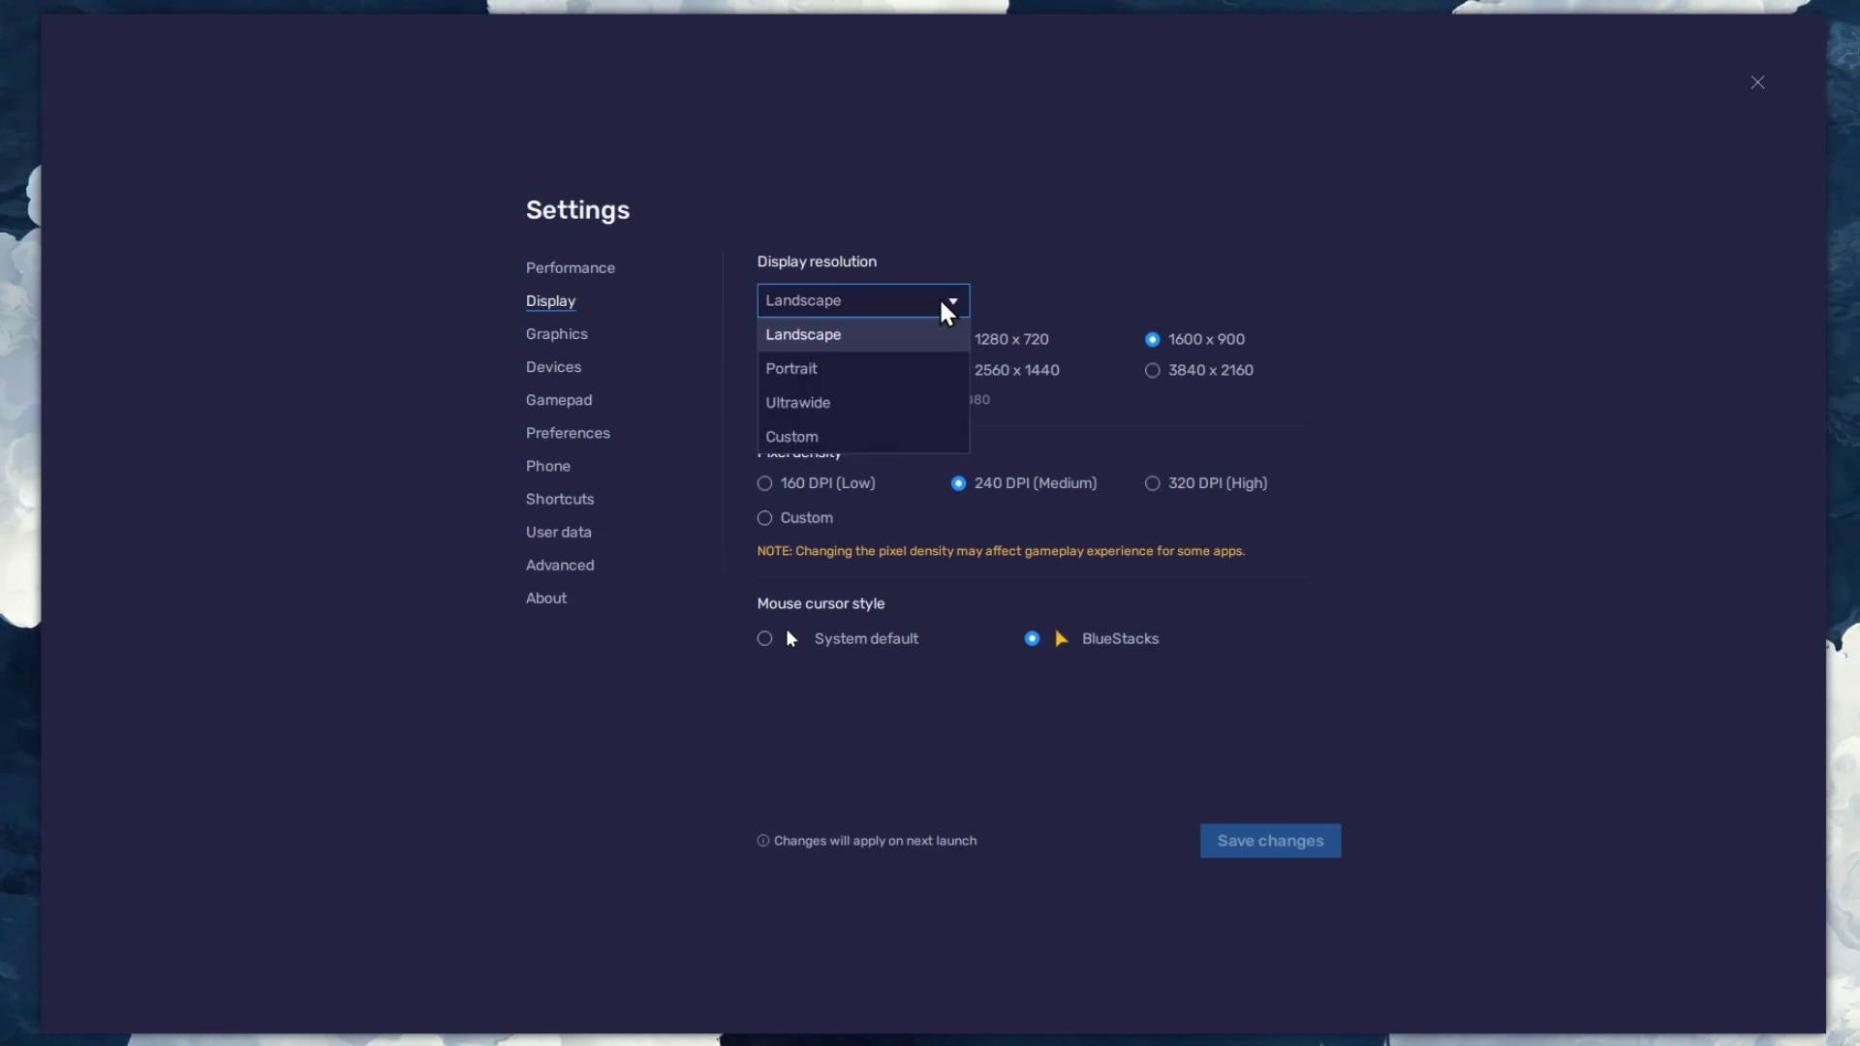
left_click(878, 333)
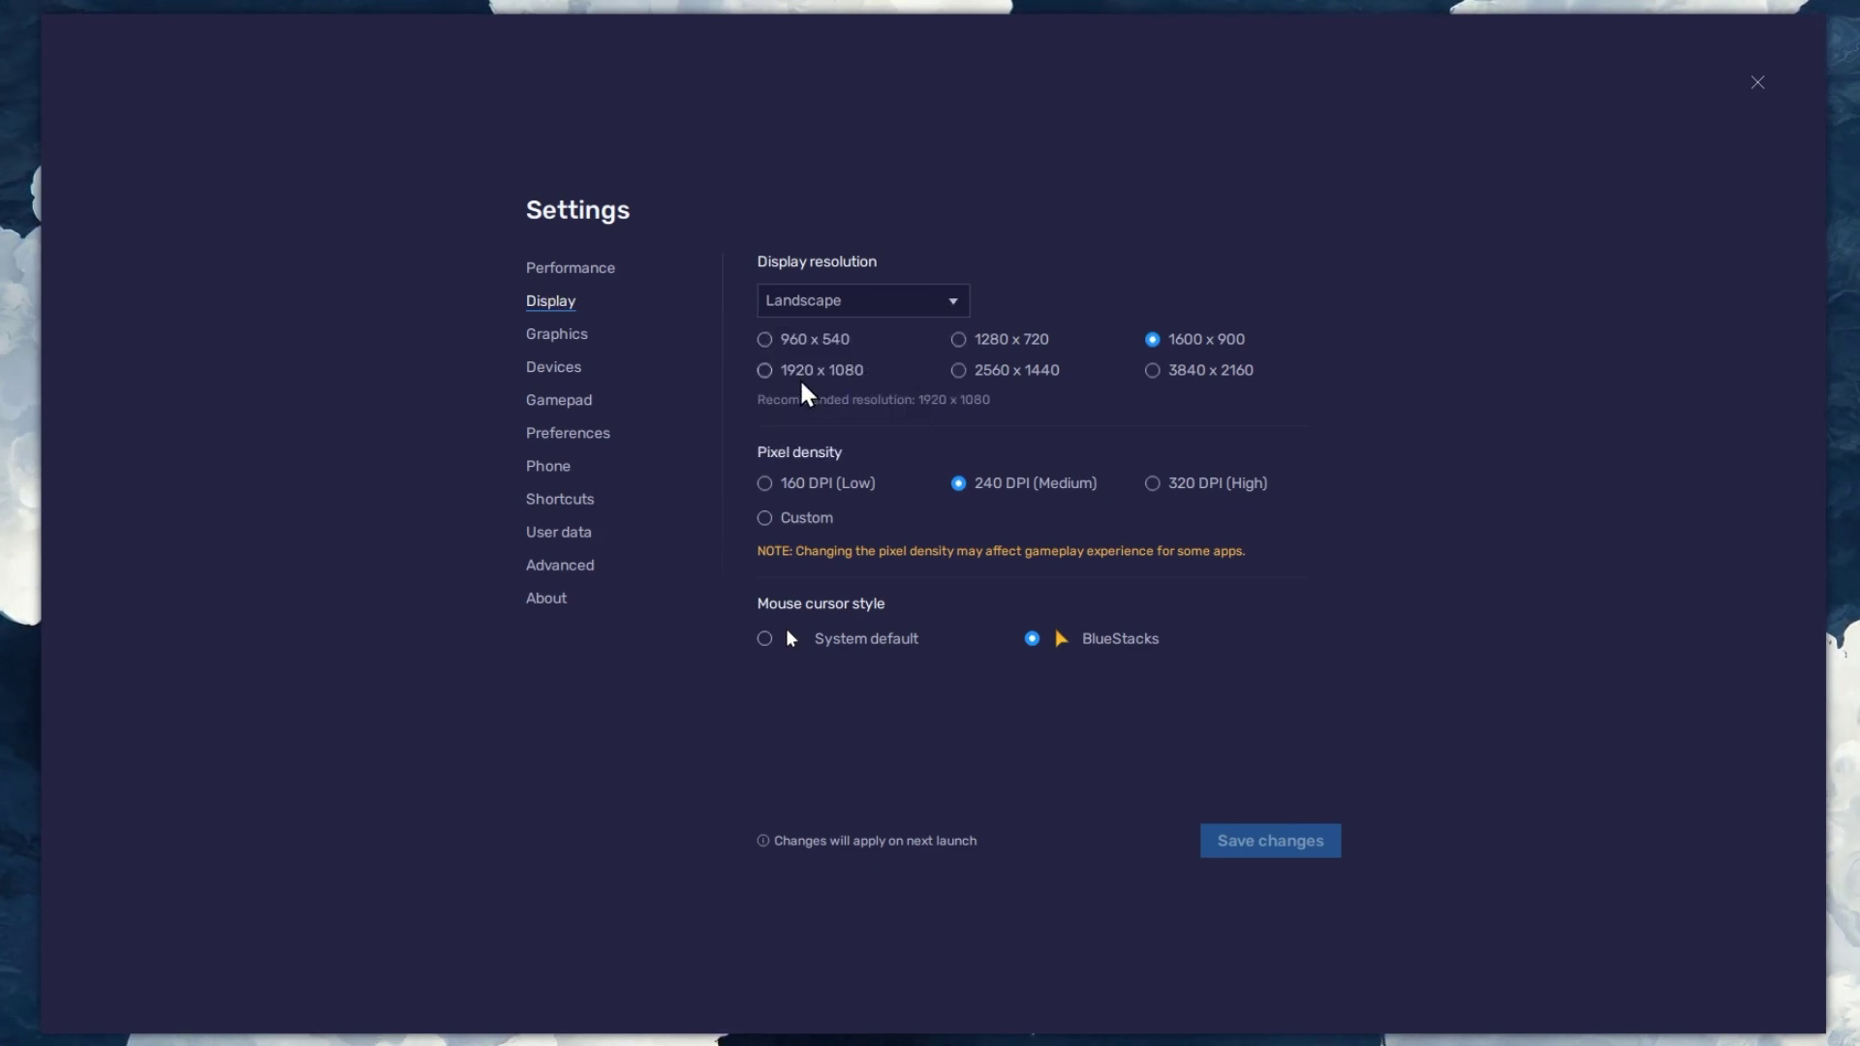
left_click(824, 372)
left_click(988, 372)
left_click(1176, 340)
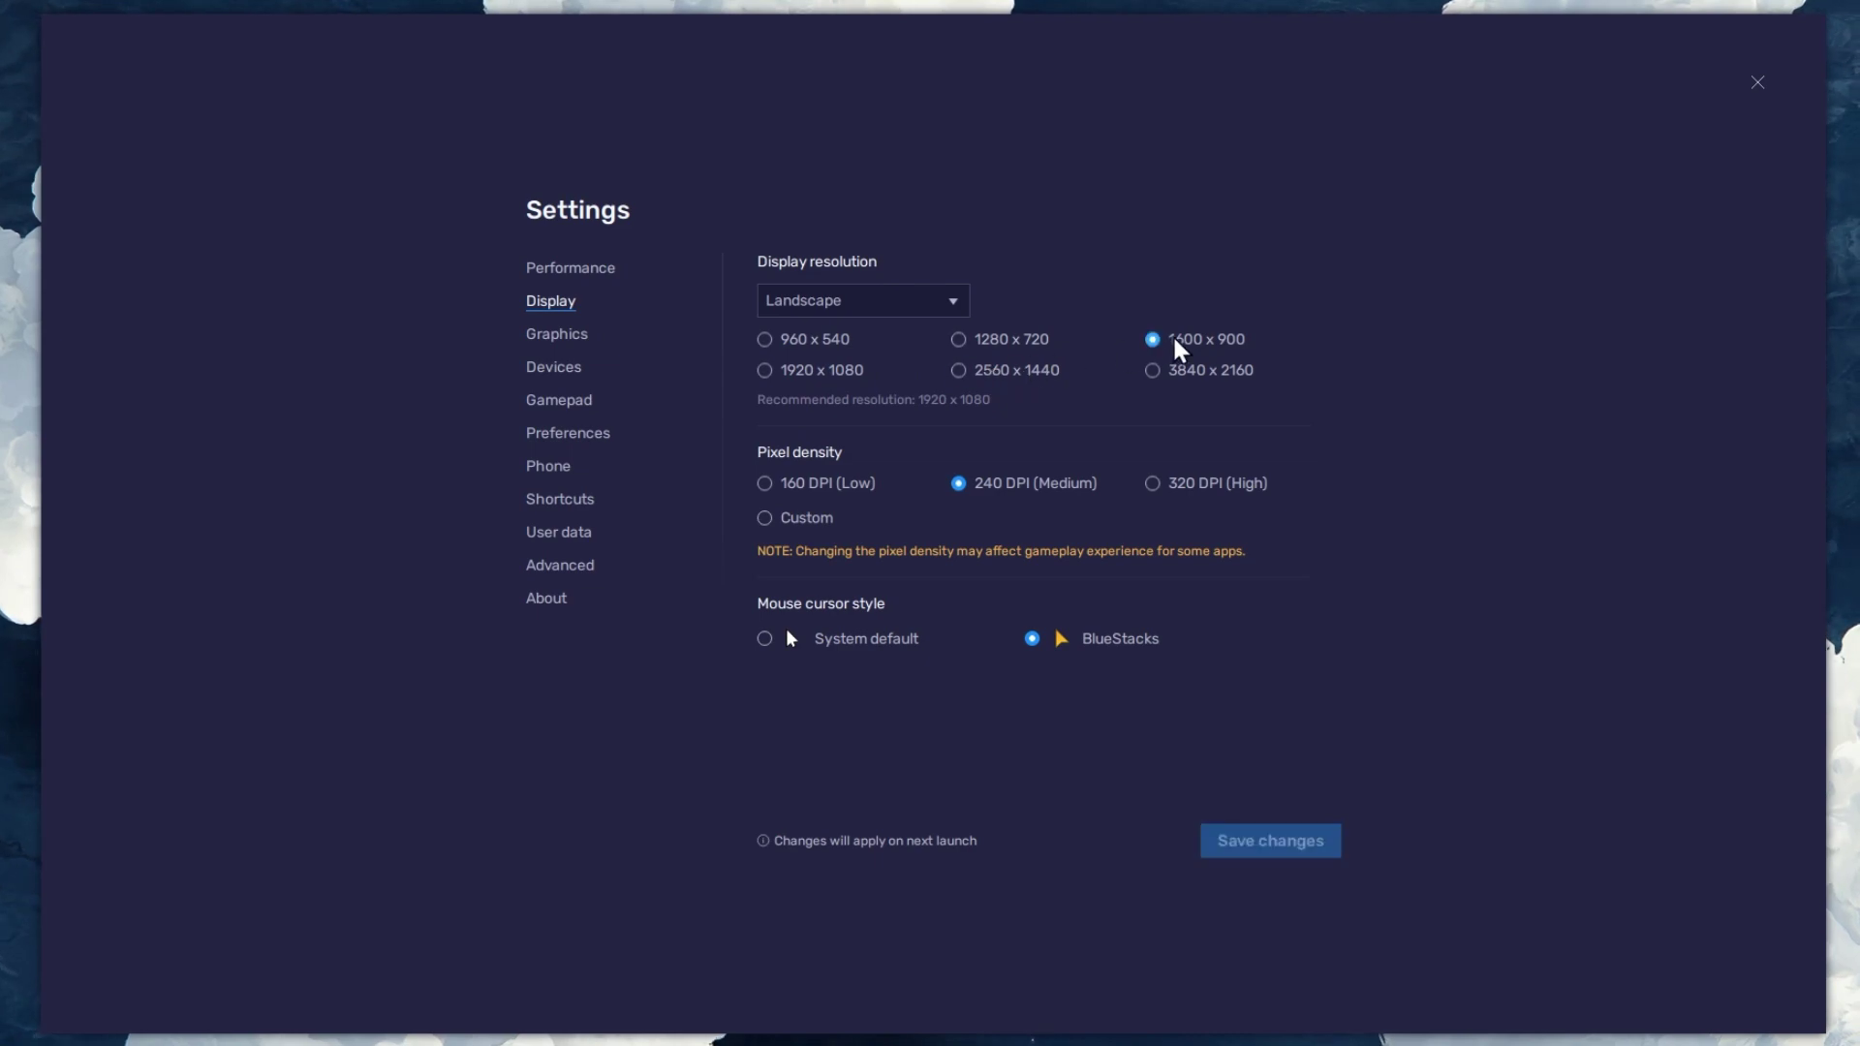
left_click(1160, 377)
left_click(1158, 345)
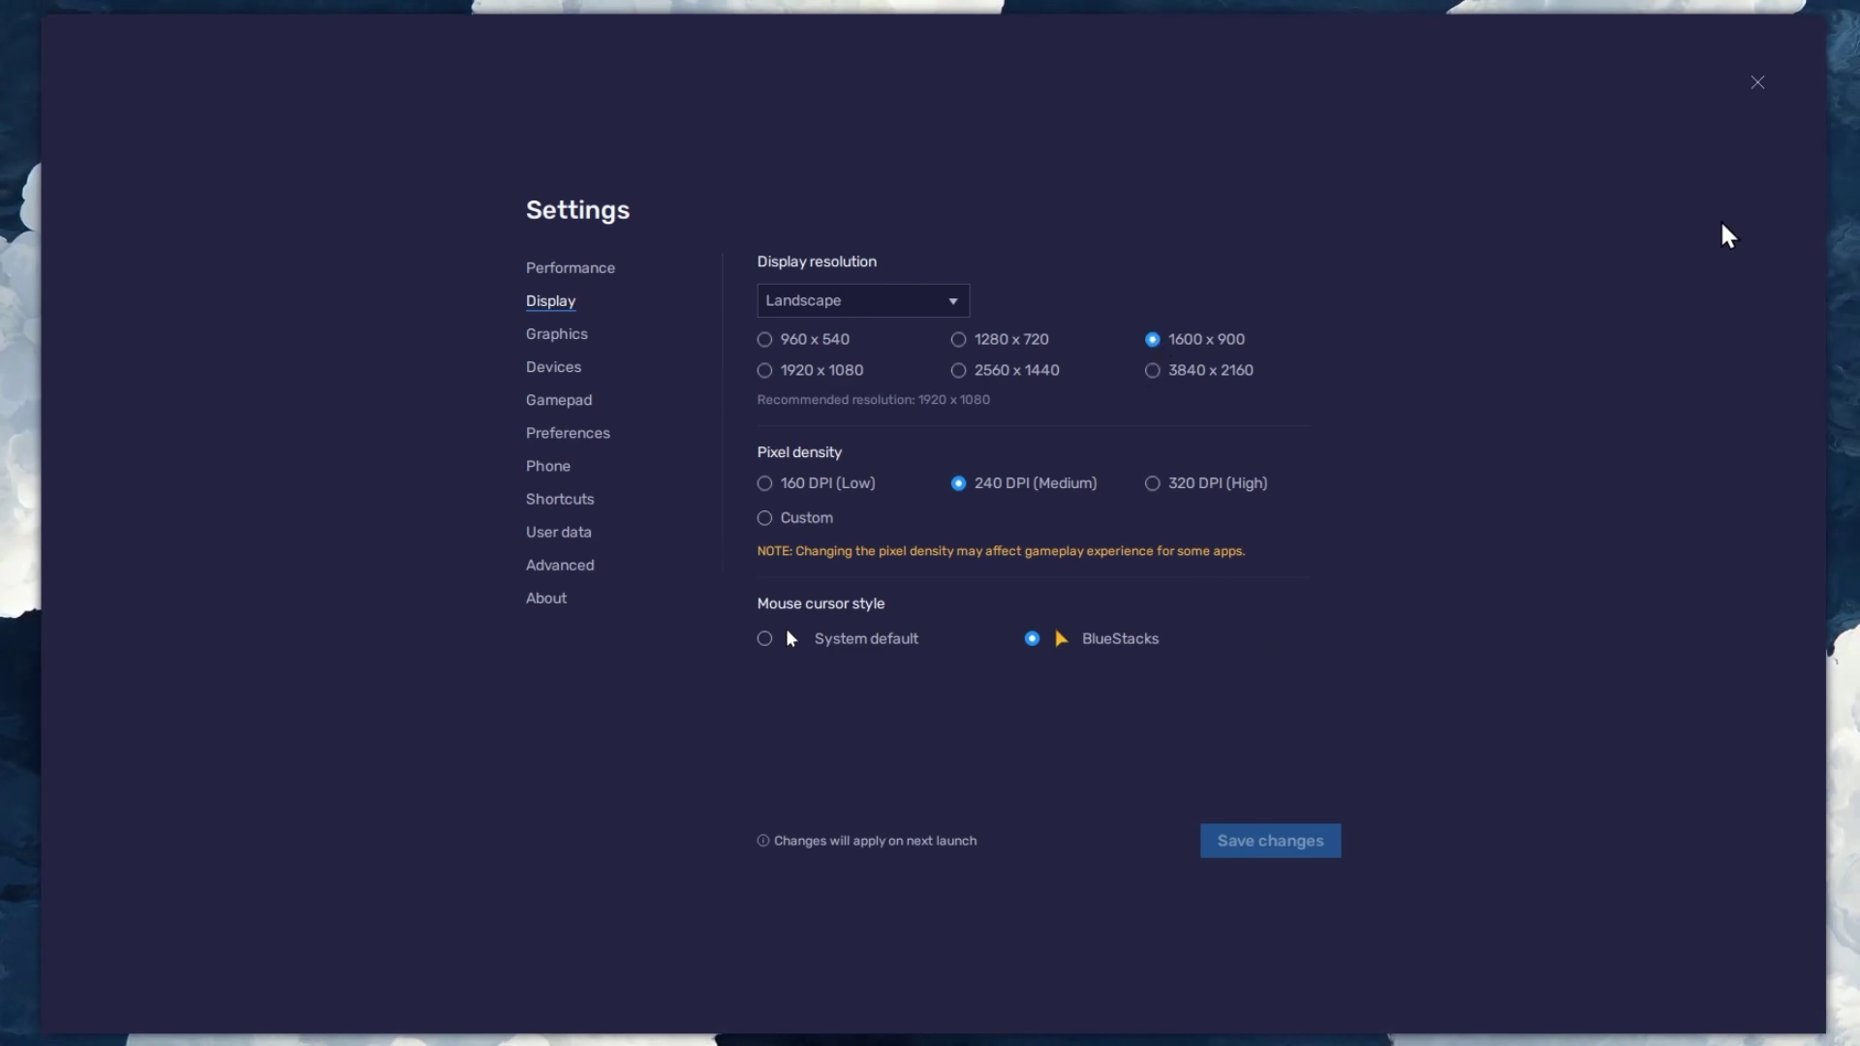
left_click(1756, 83)
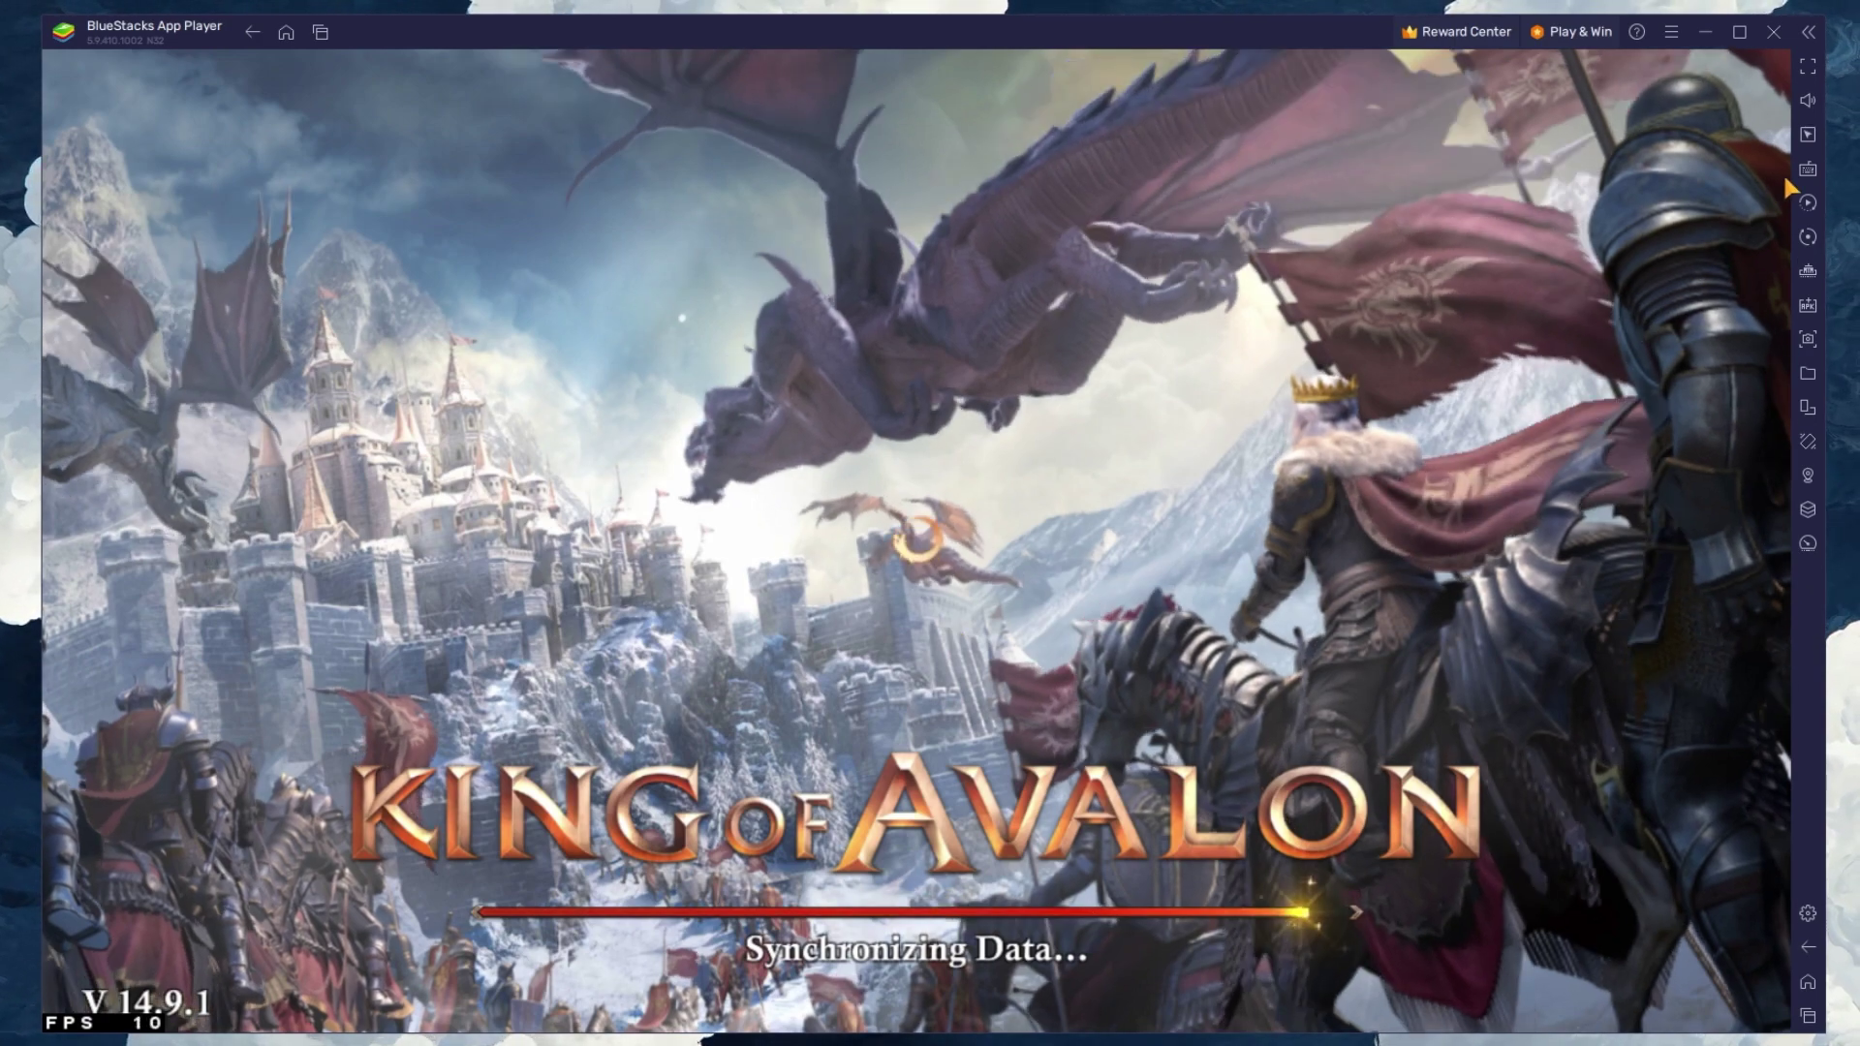
- Turn on-screen game controls on then off, close the controls panel, and pan to the stronghold
left_click(1805, 172)
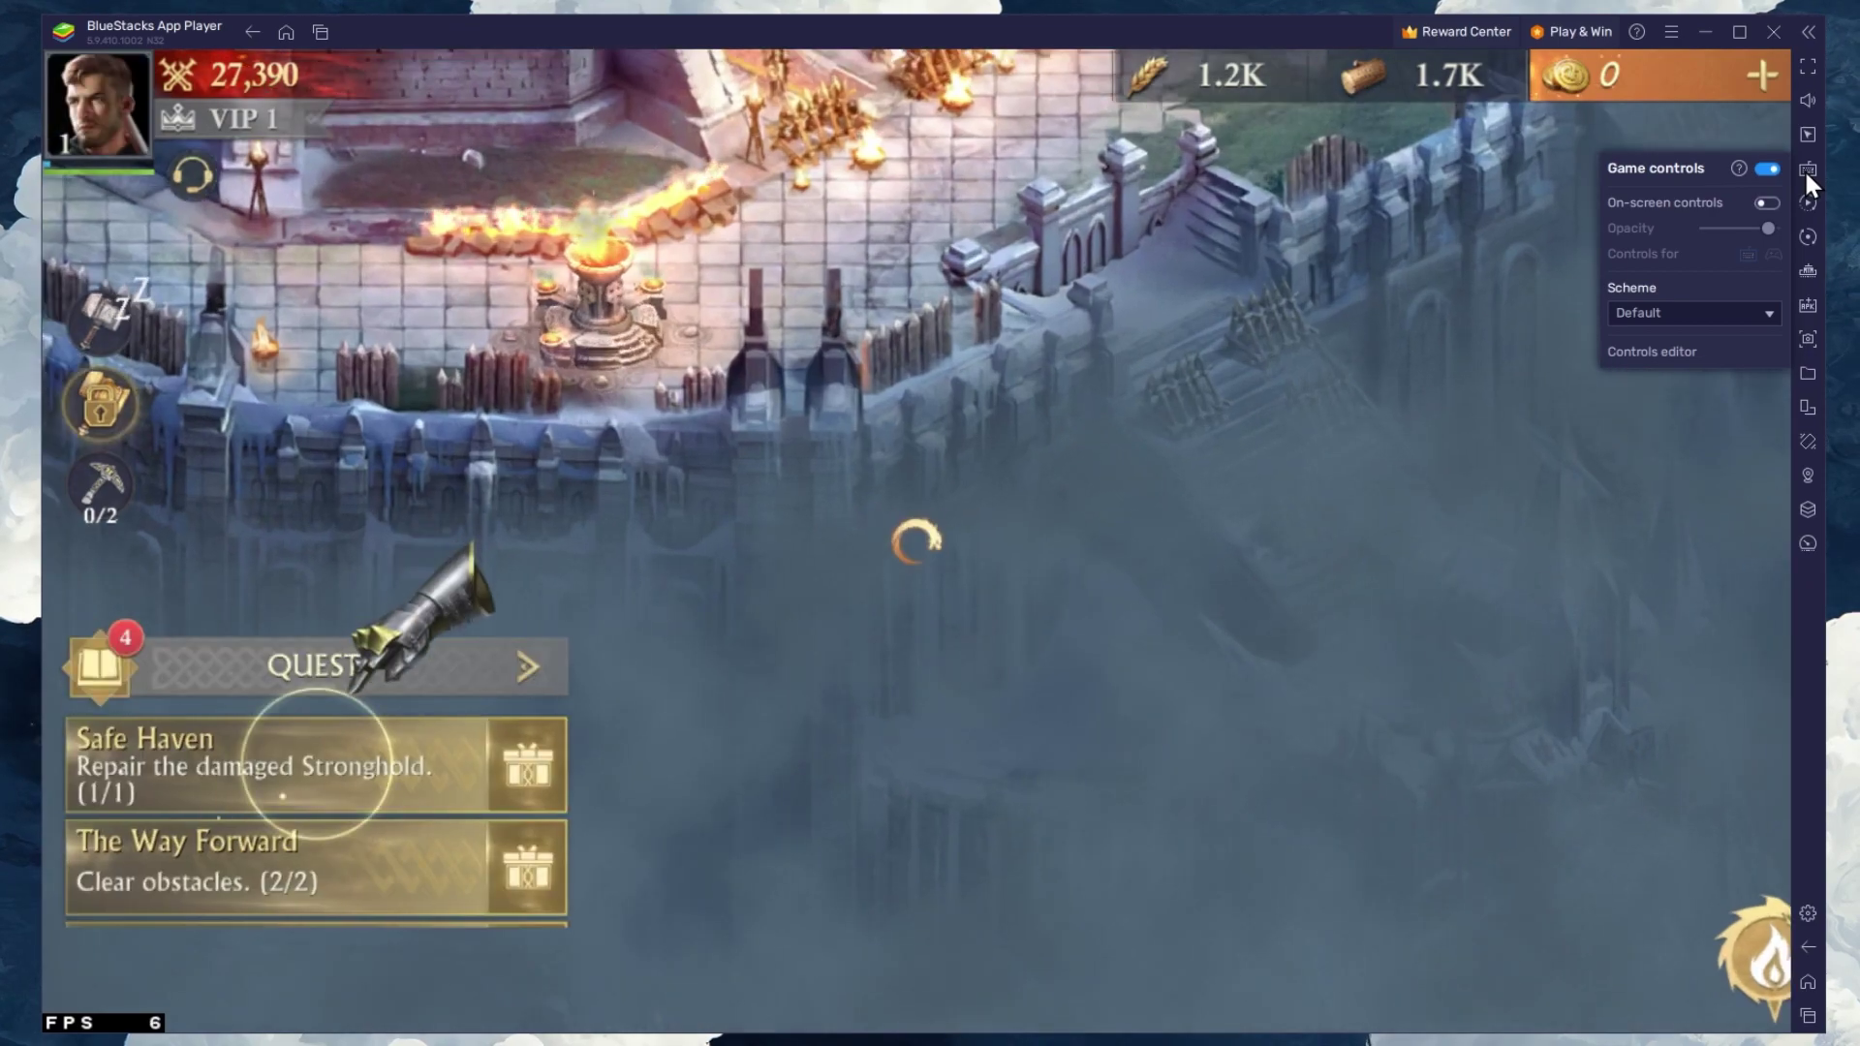
left_click(1761, 203)
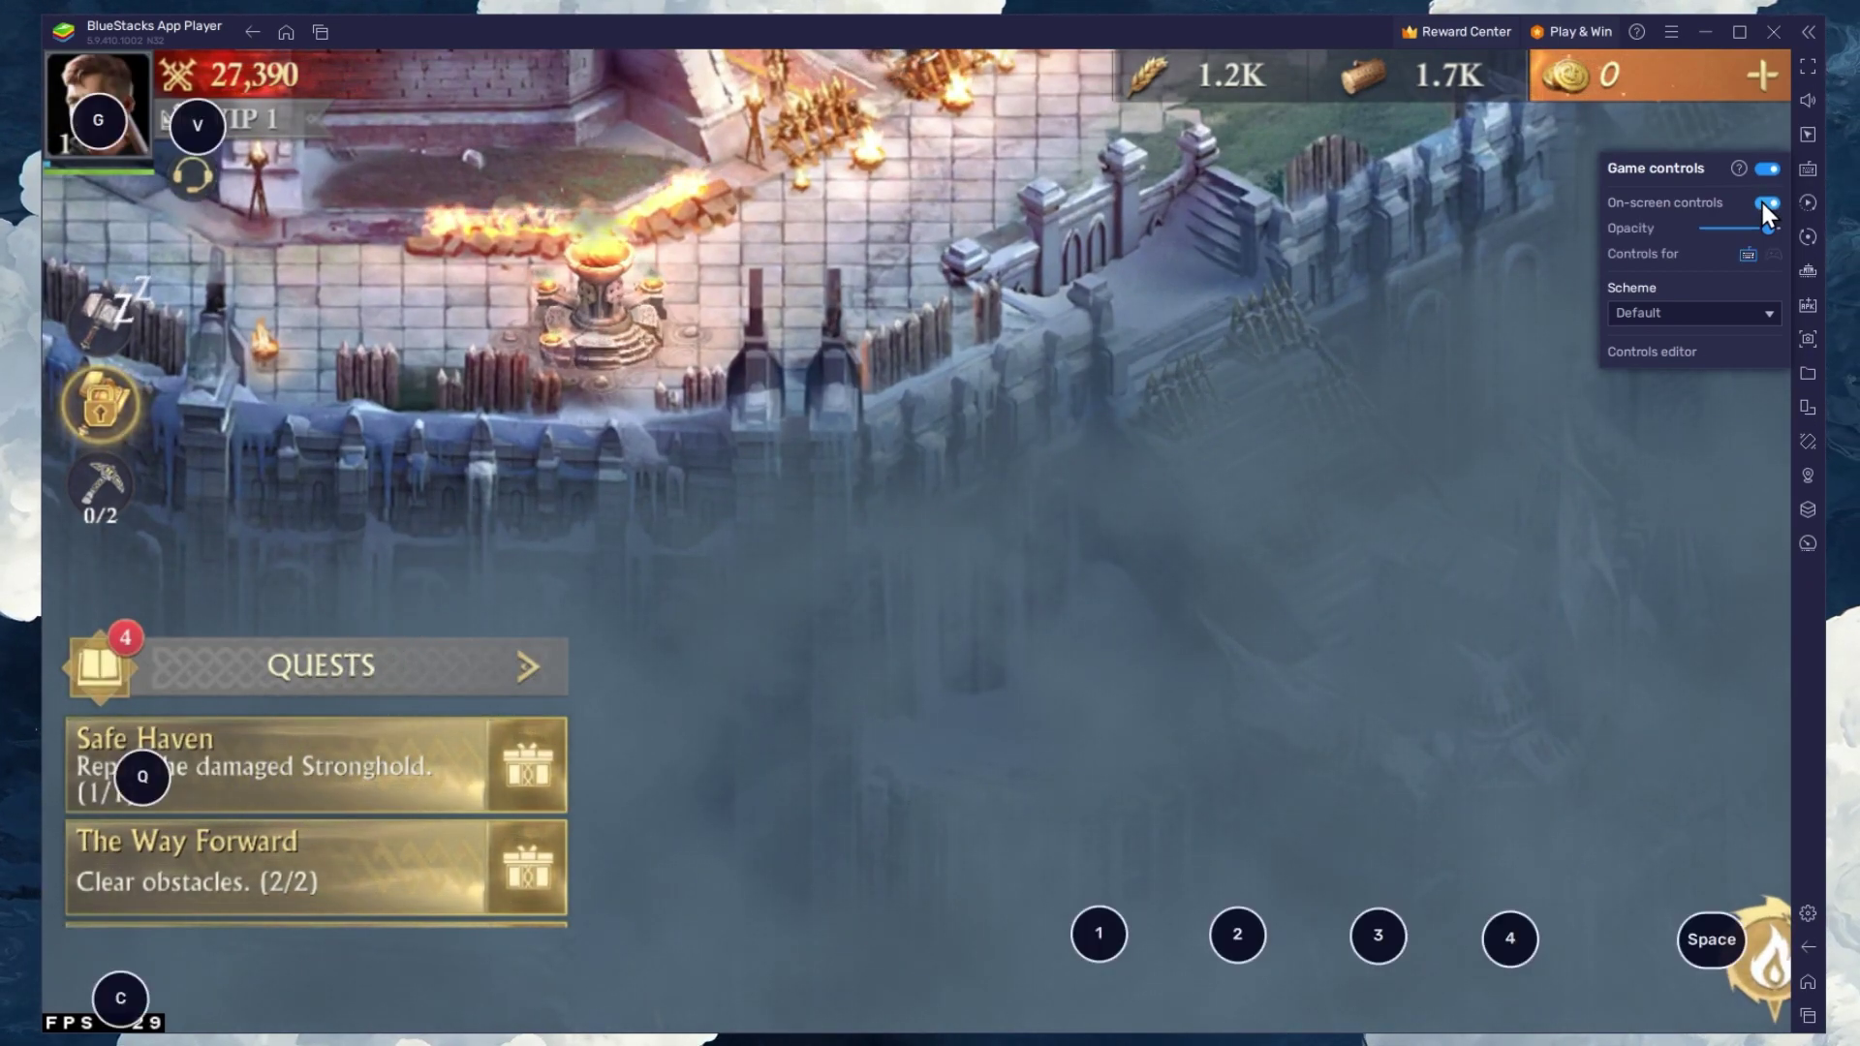
left_click(1761, 202)
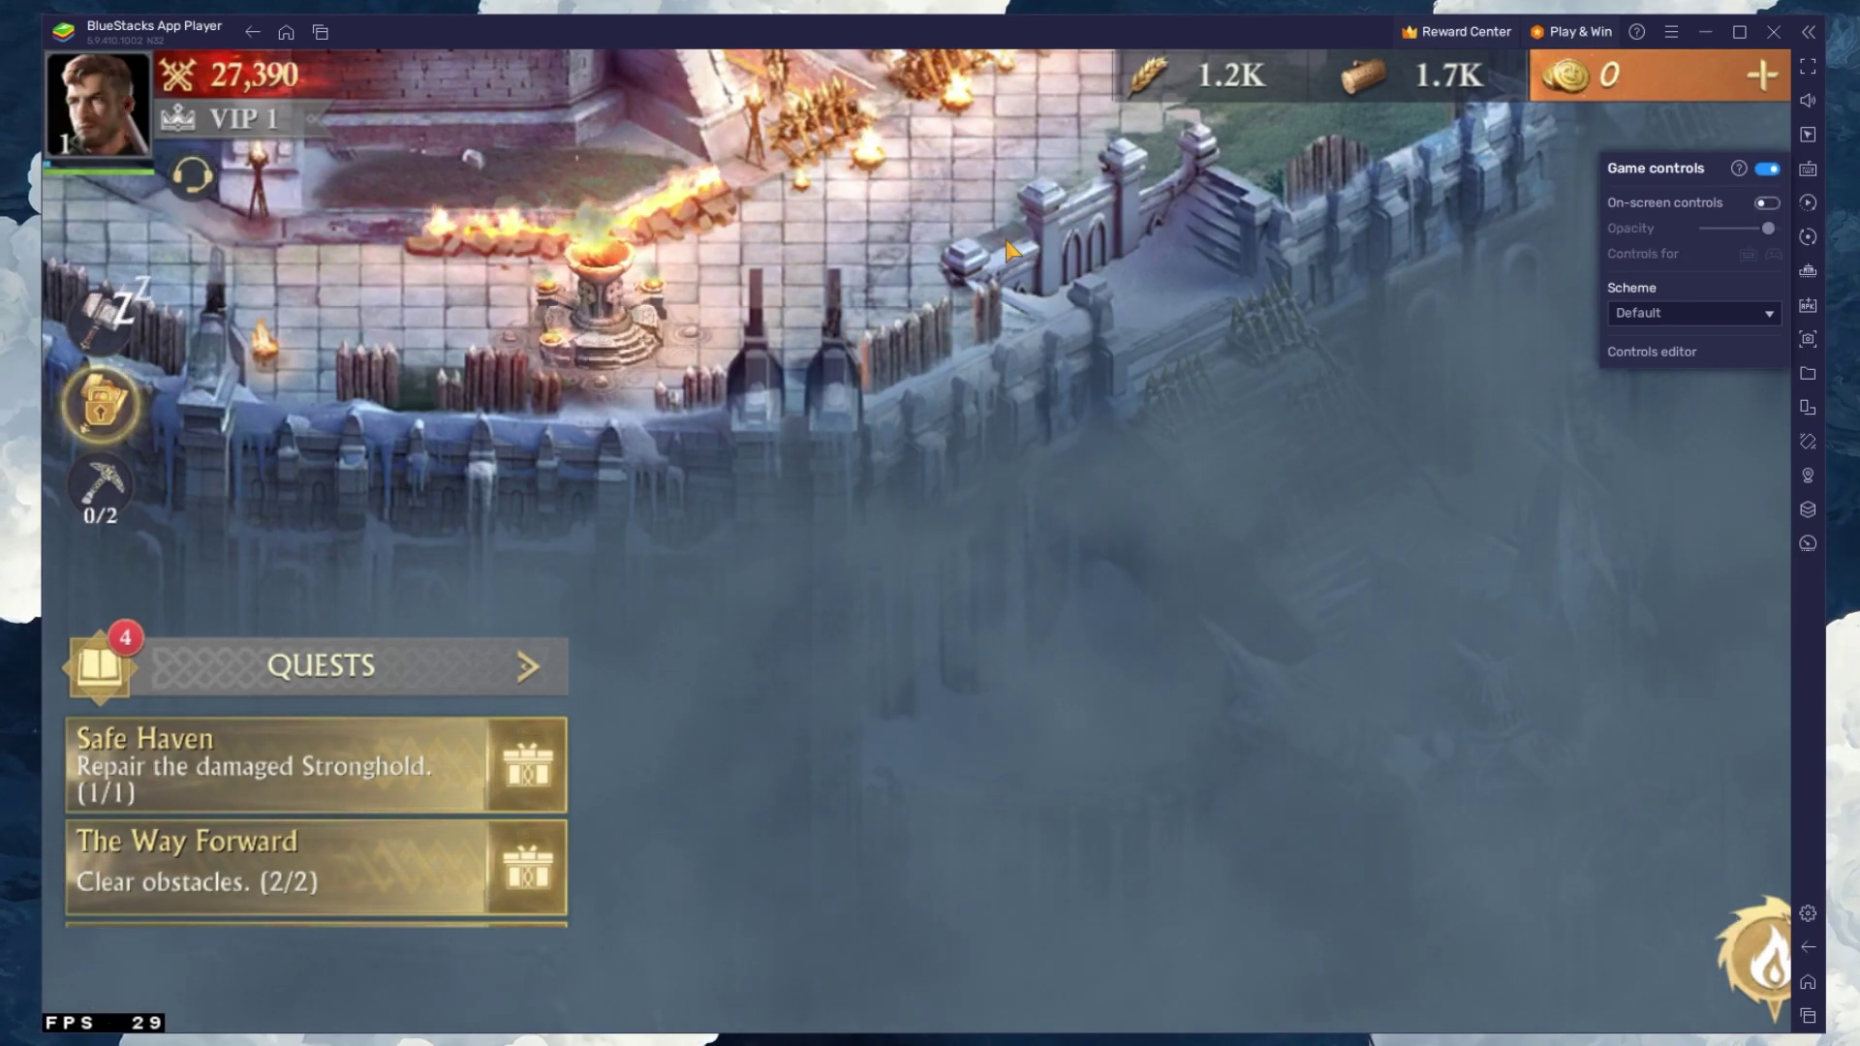
left_click(1809, 169)
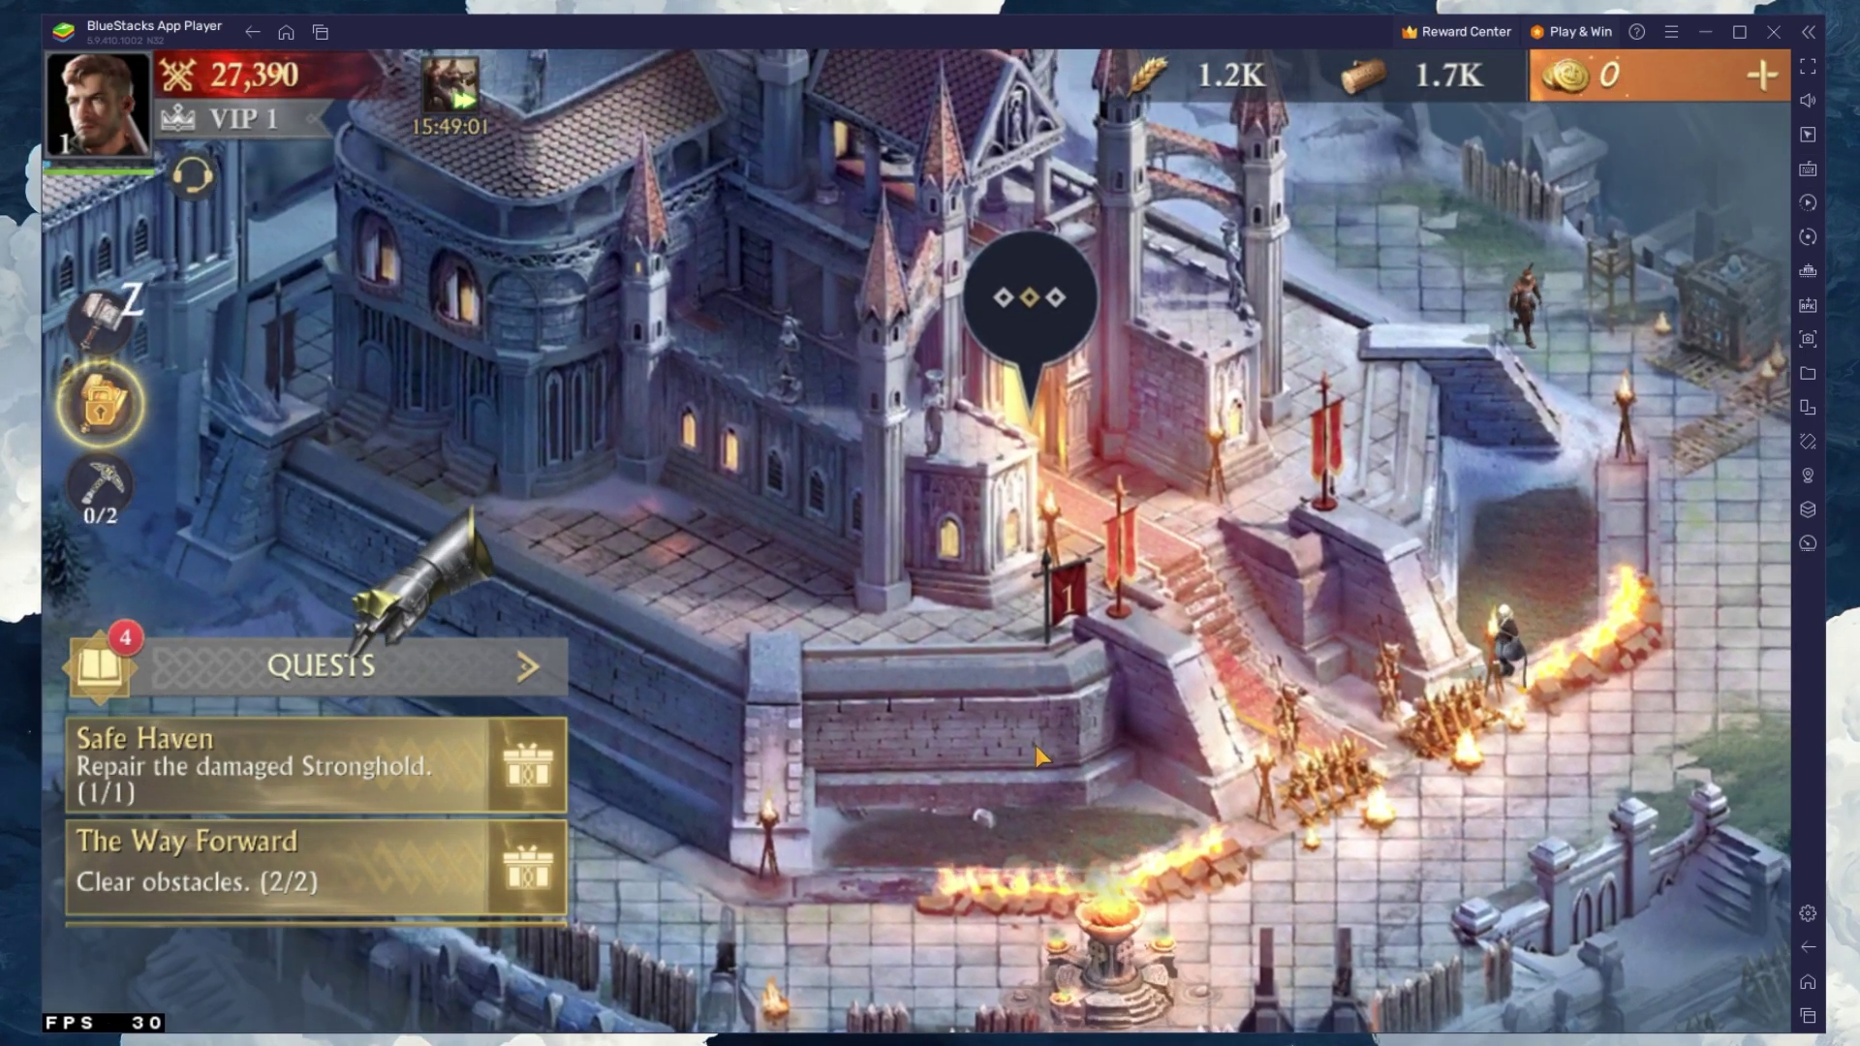
mouse_move(1036, 756)
left_mouse_down()
mouse_move(1172, 718)
mouse_move(945, 579)
mouse_move(947, 484)
left_mouse_up()
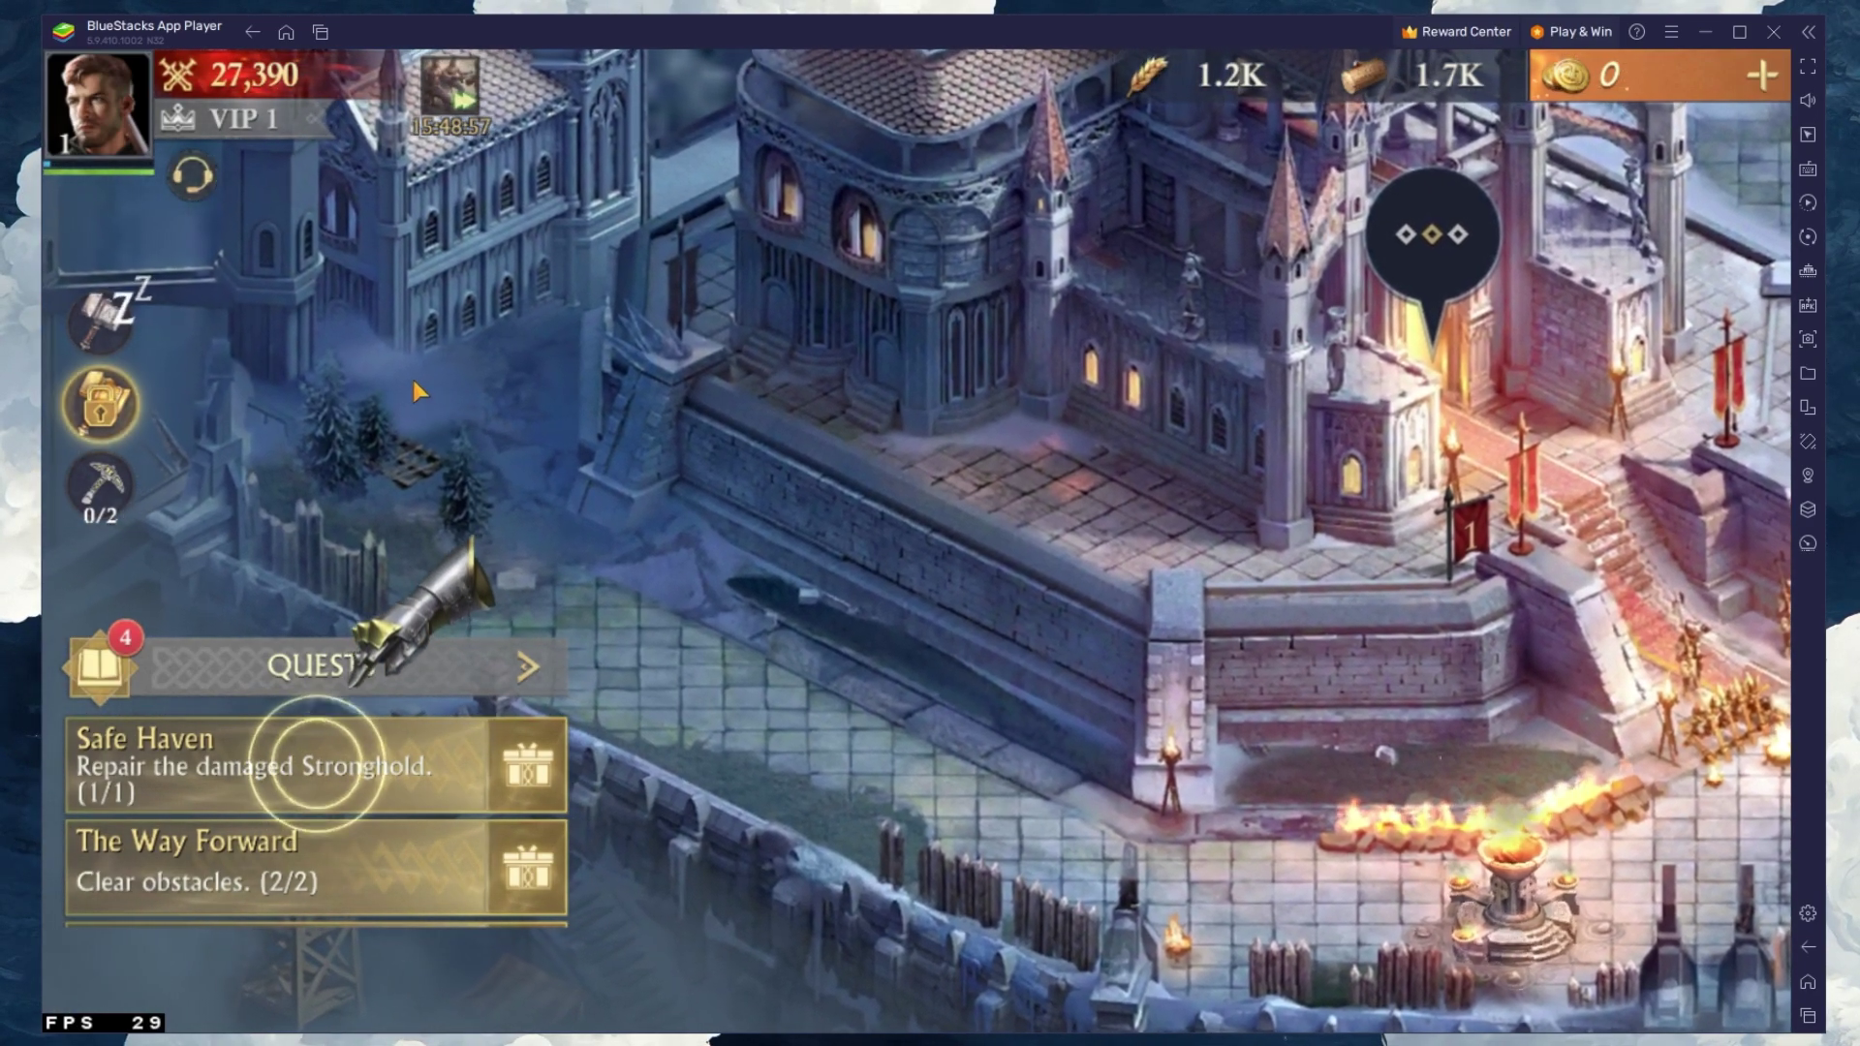
left_click(105, 95)
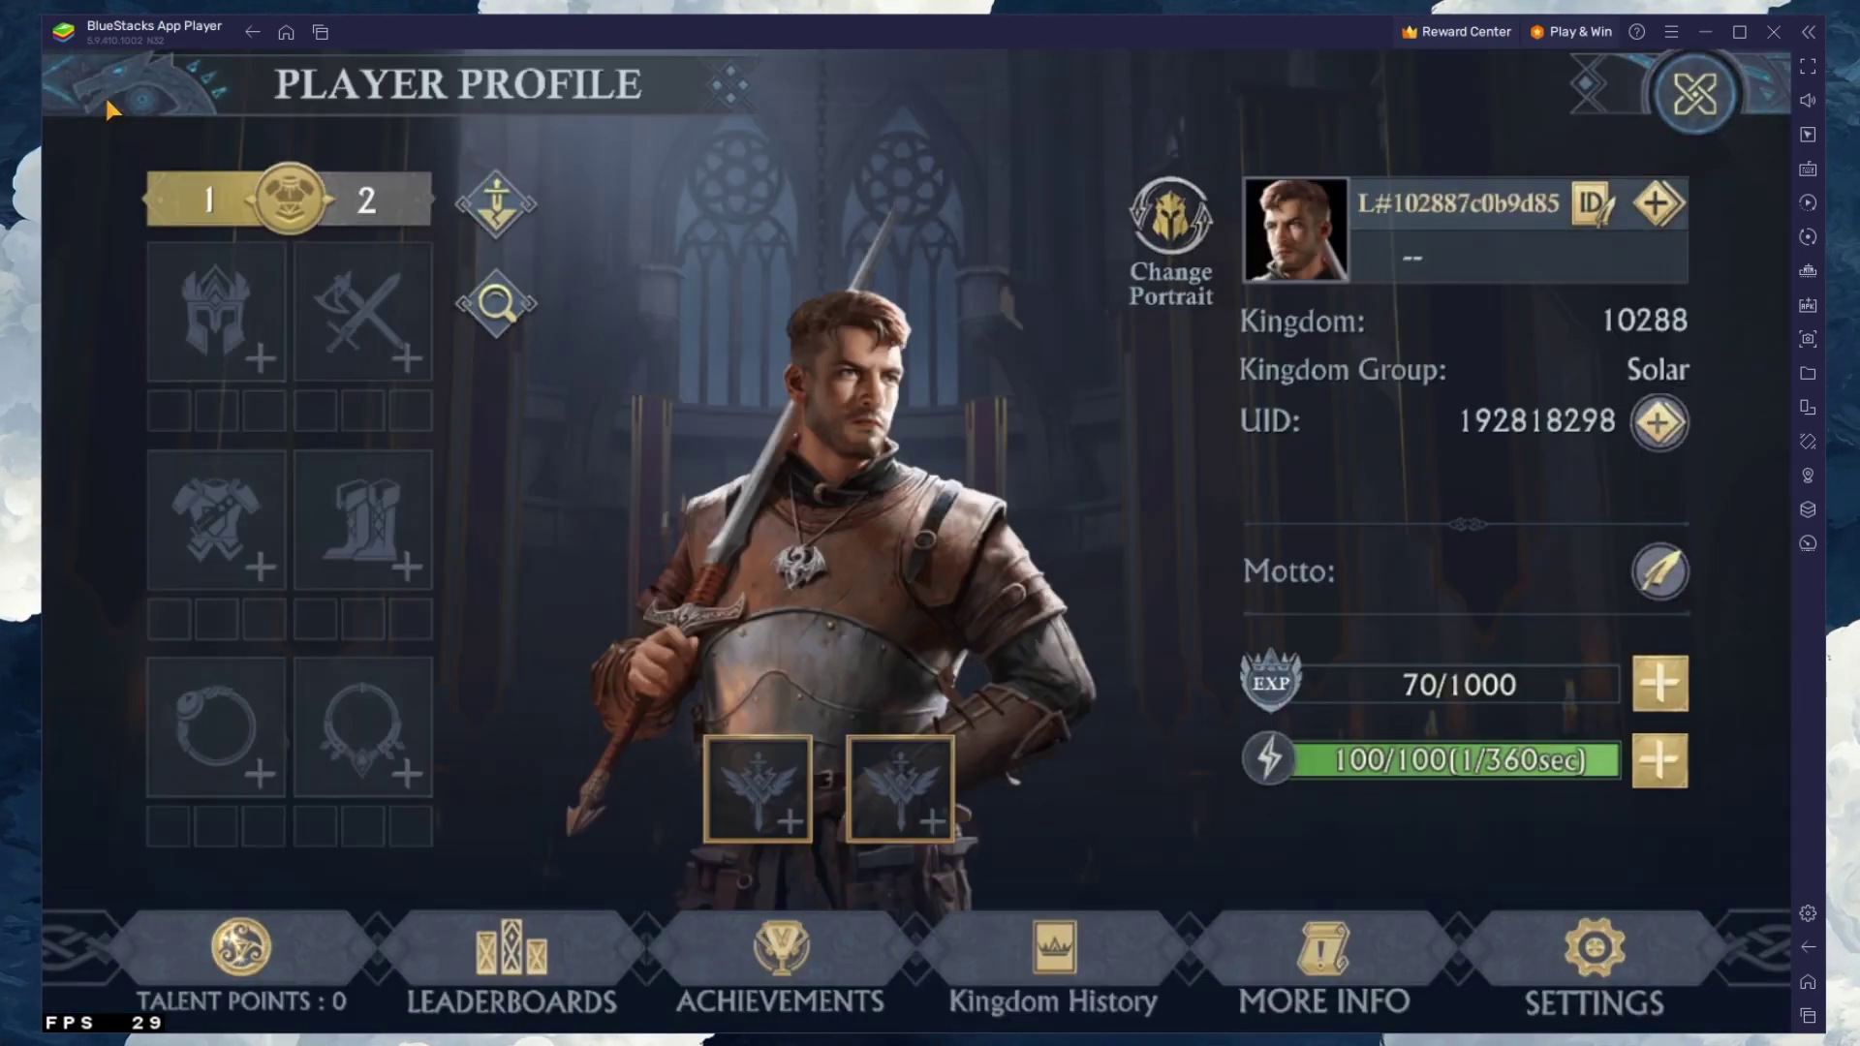
left_click(1598, 949)
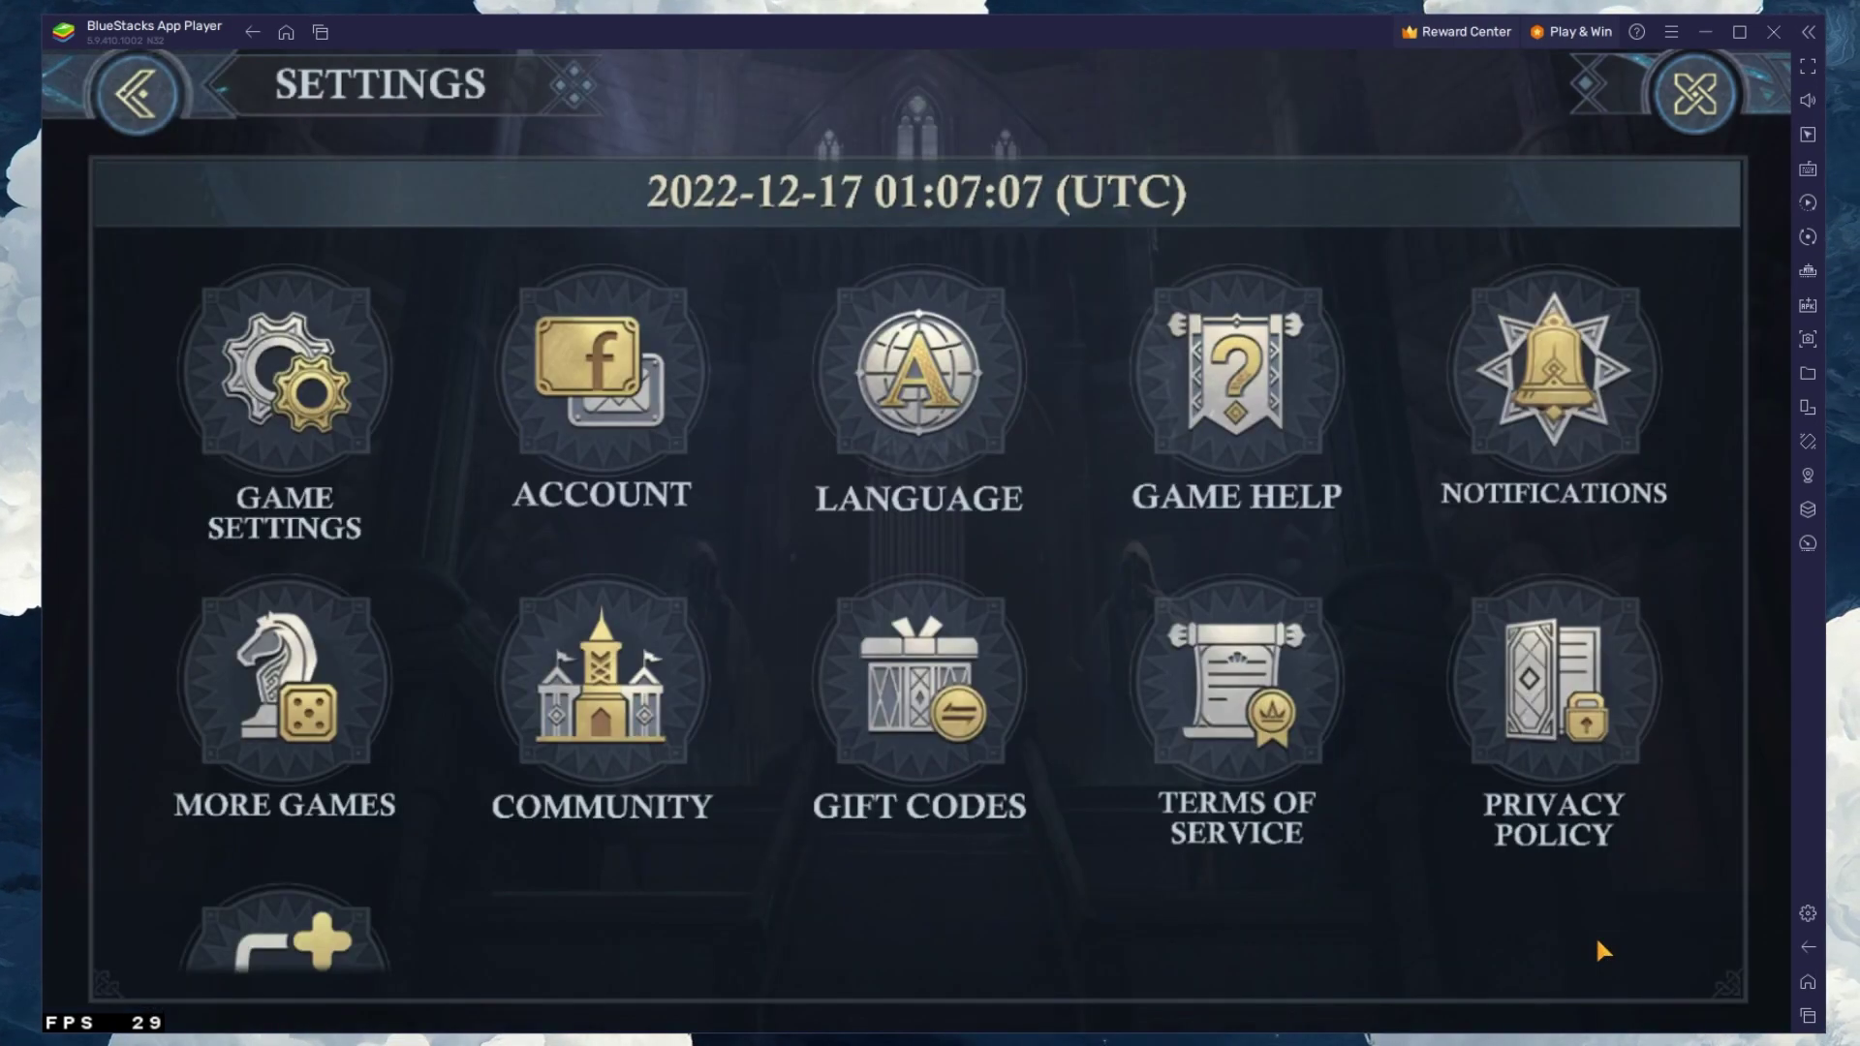
left_click(559, 351)
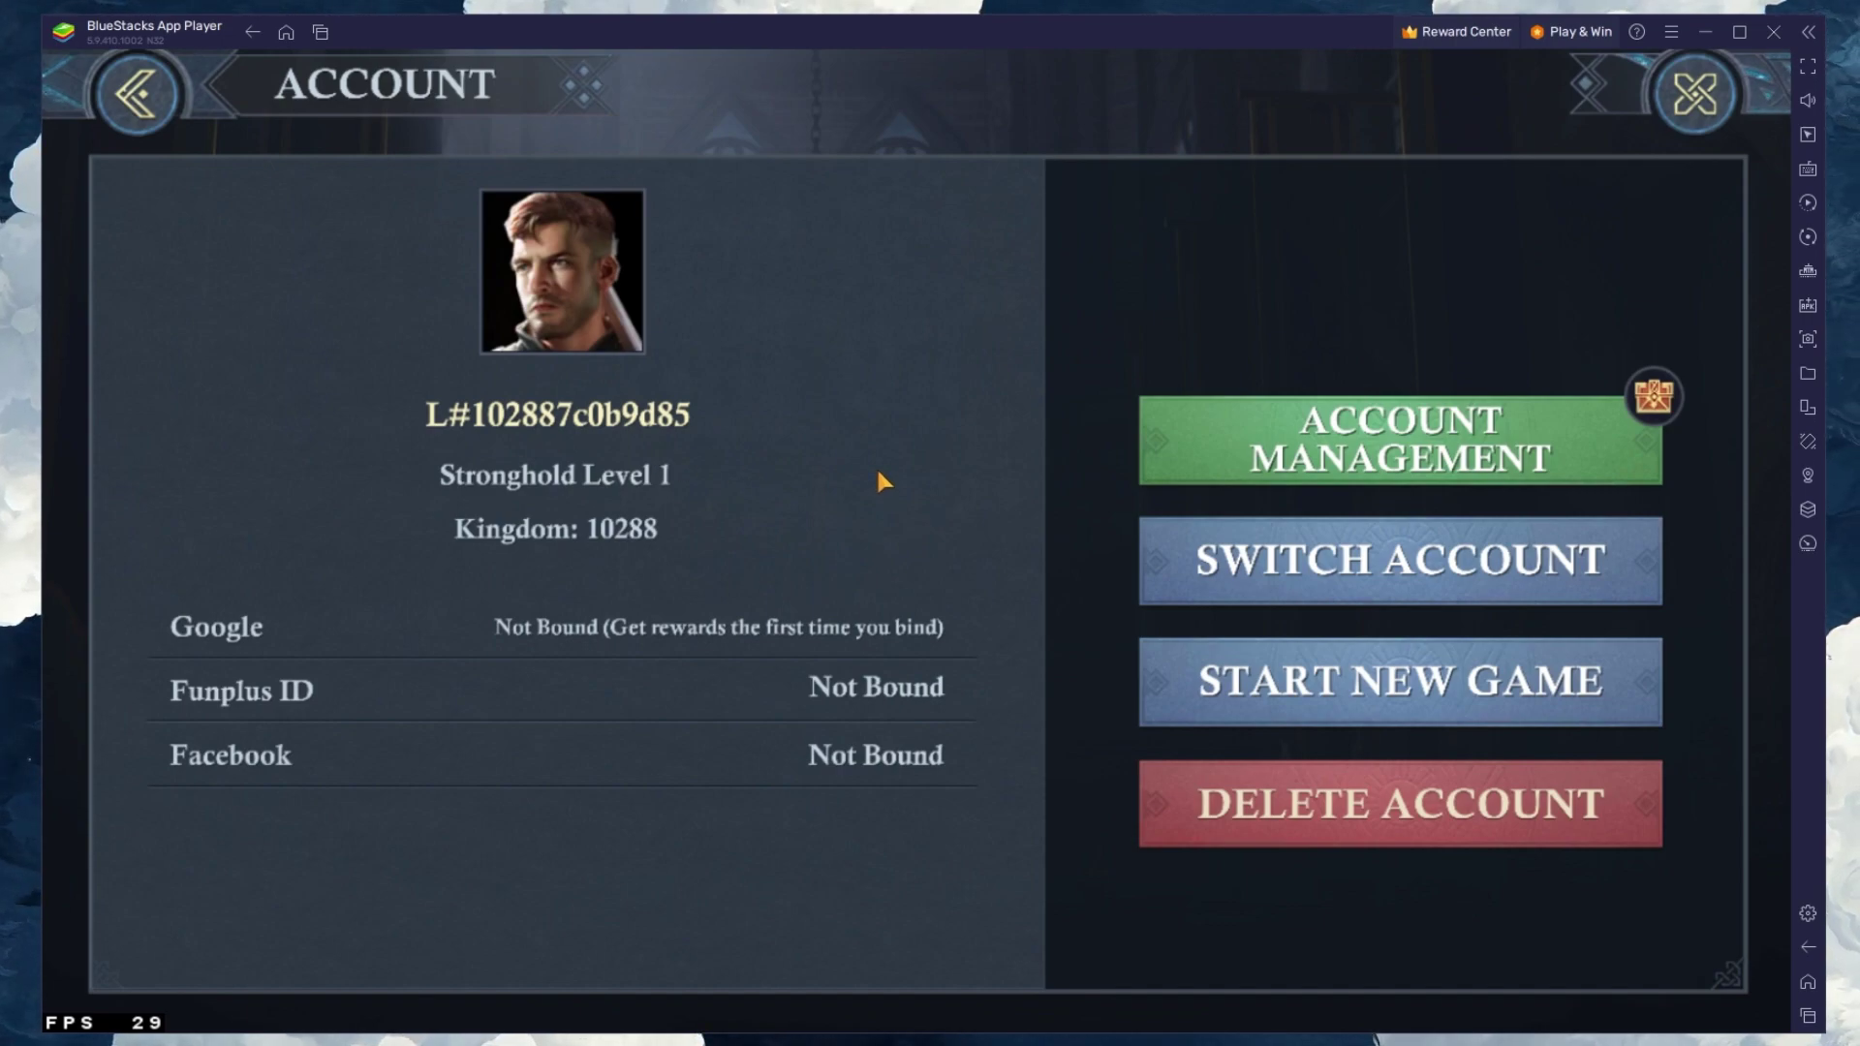
- Close the account screen, claim the Safe Haven quest reward, and enter the Great Hall
left_click(1725, 94)
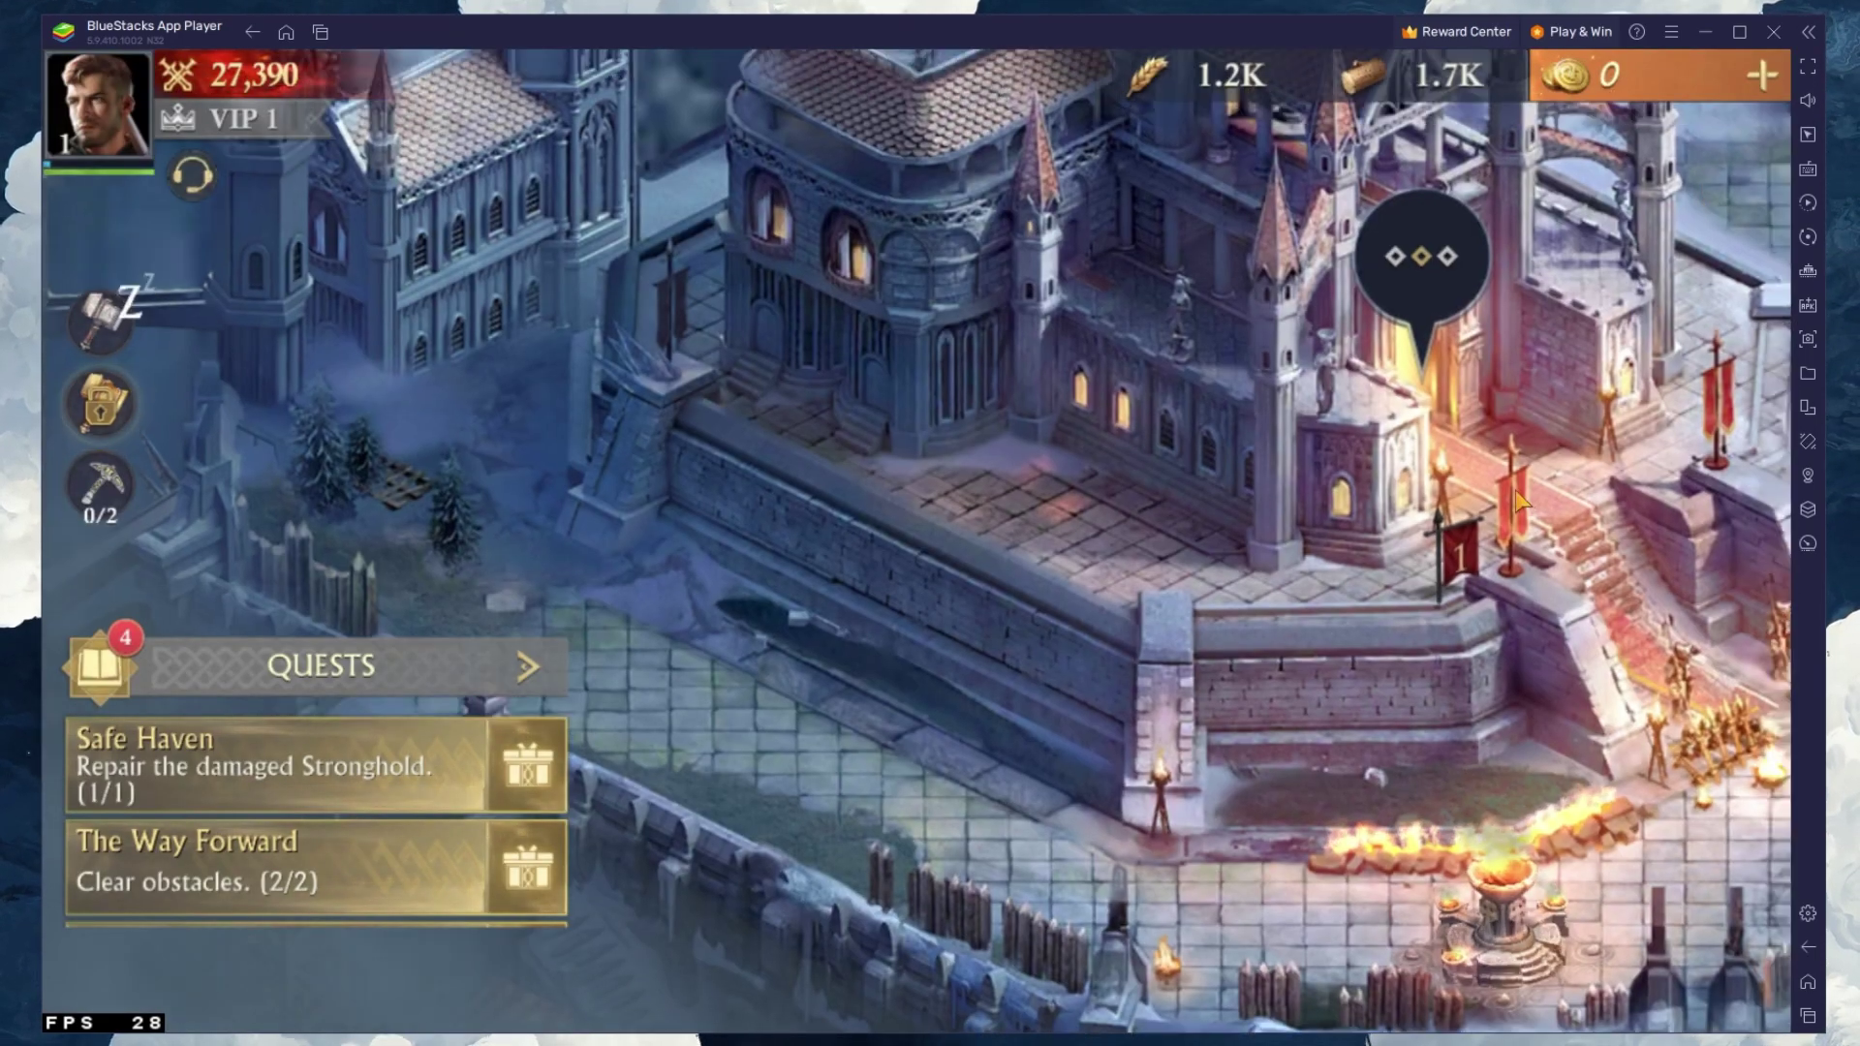
mouse_move(1518, 501)
left_mouse_down()
mouse_move(927, 556)
mouse_move(963, 477)
left_mouse_up()
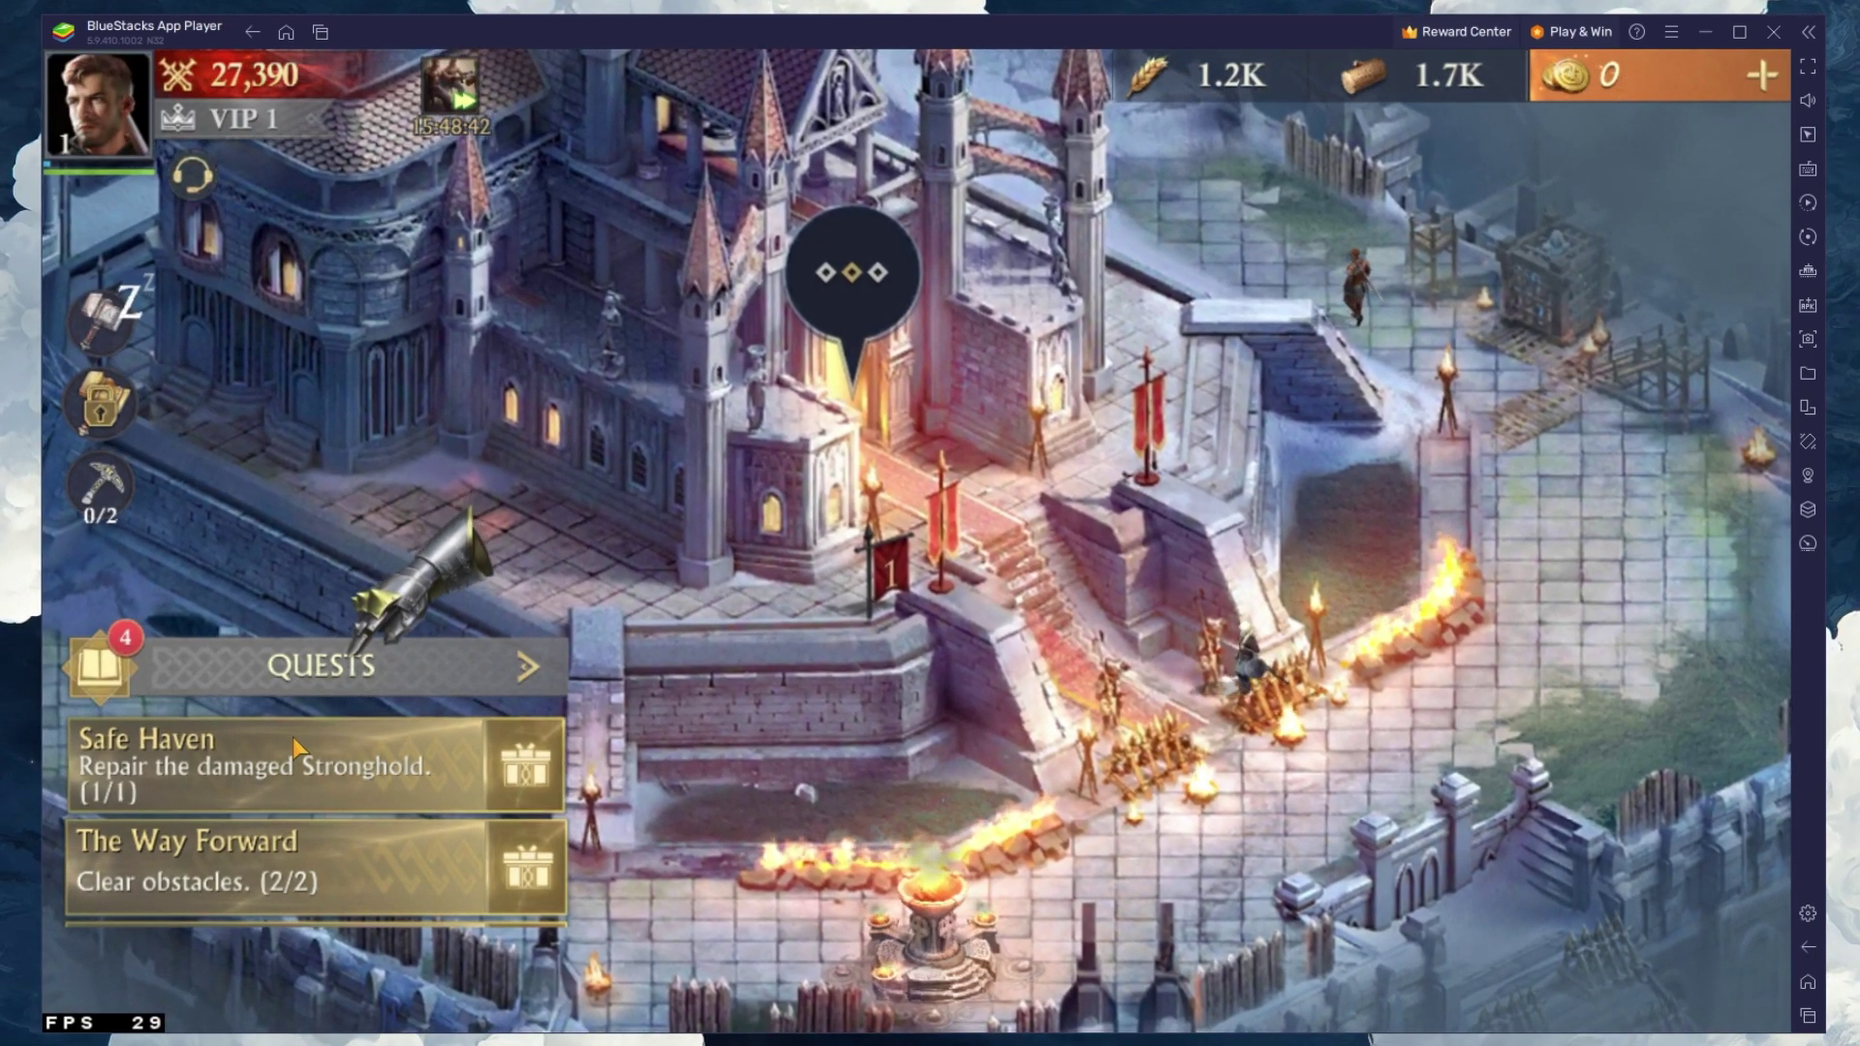
left_click(294, 741)
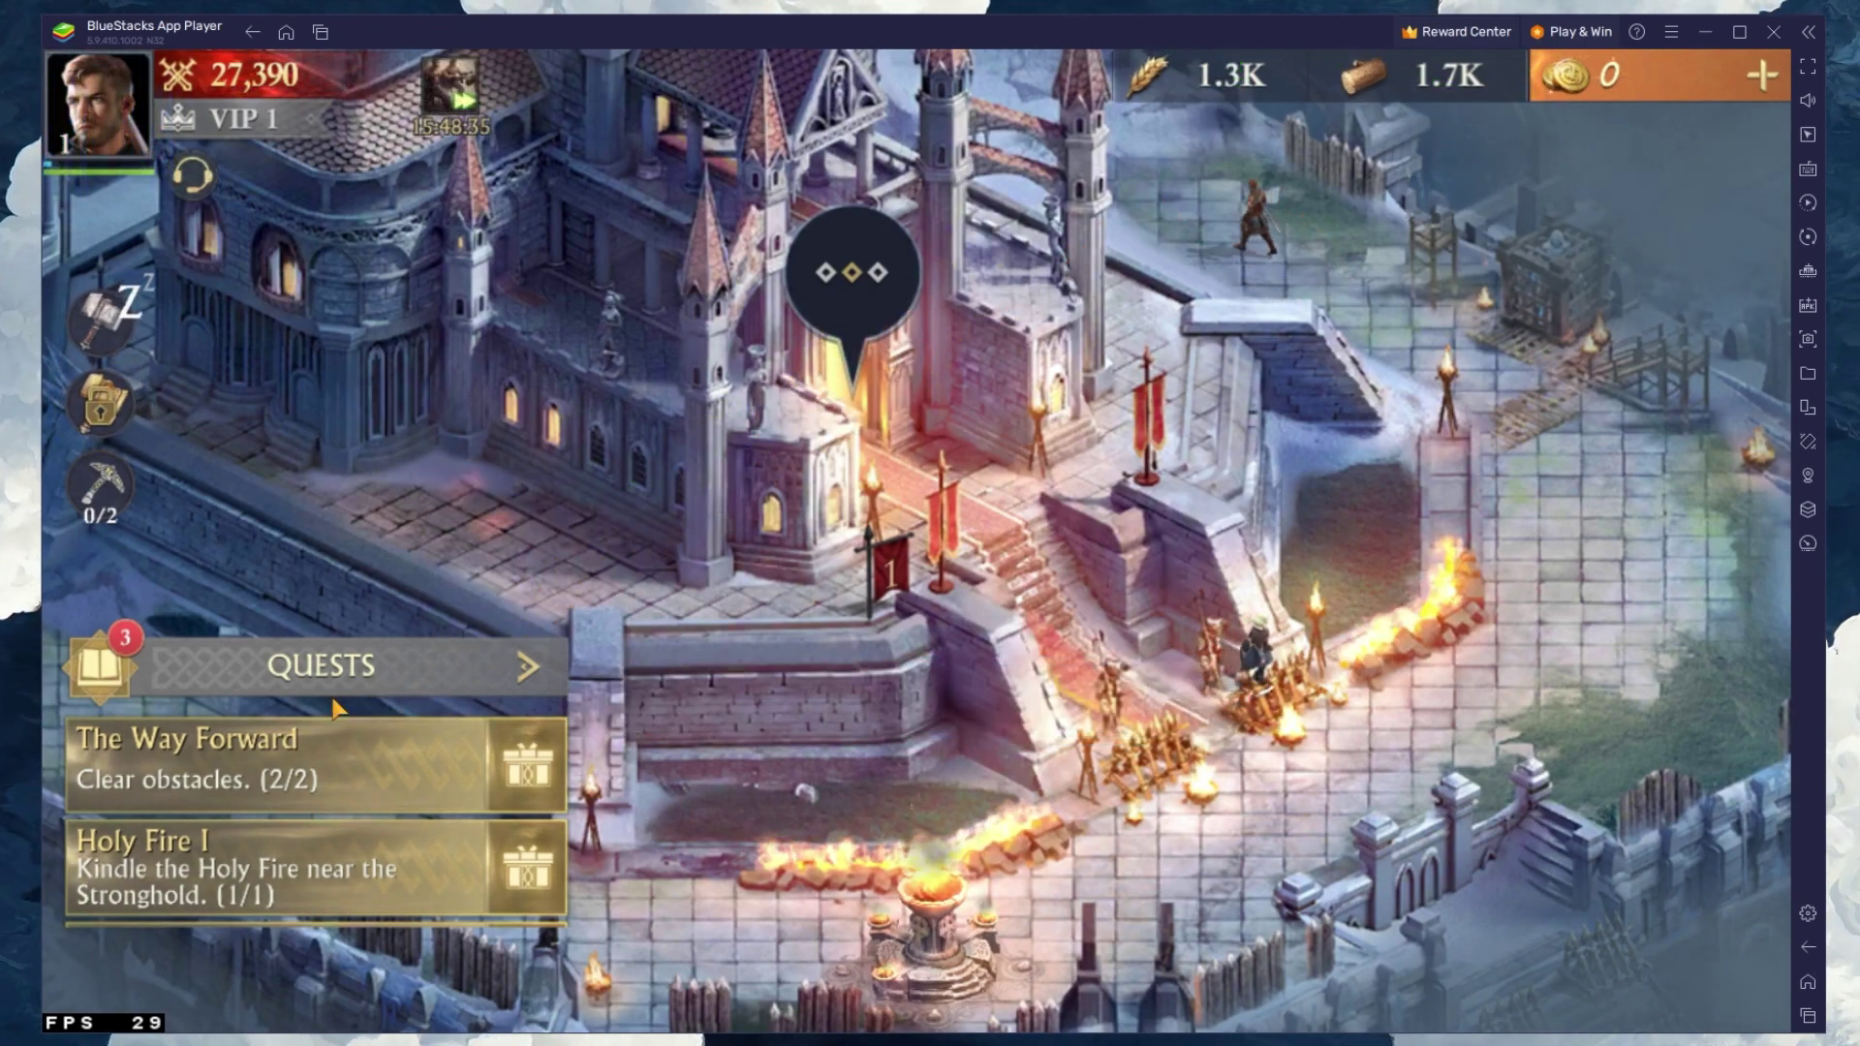
left_click(843, 274)
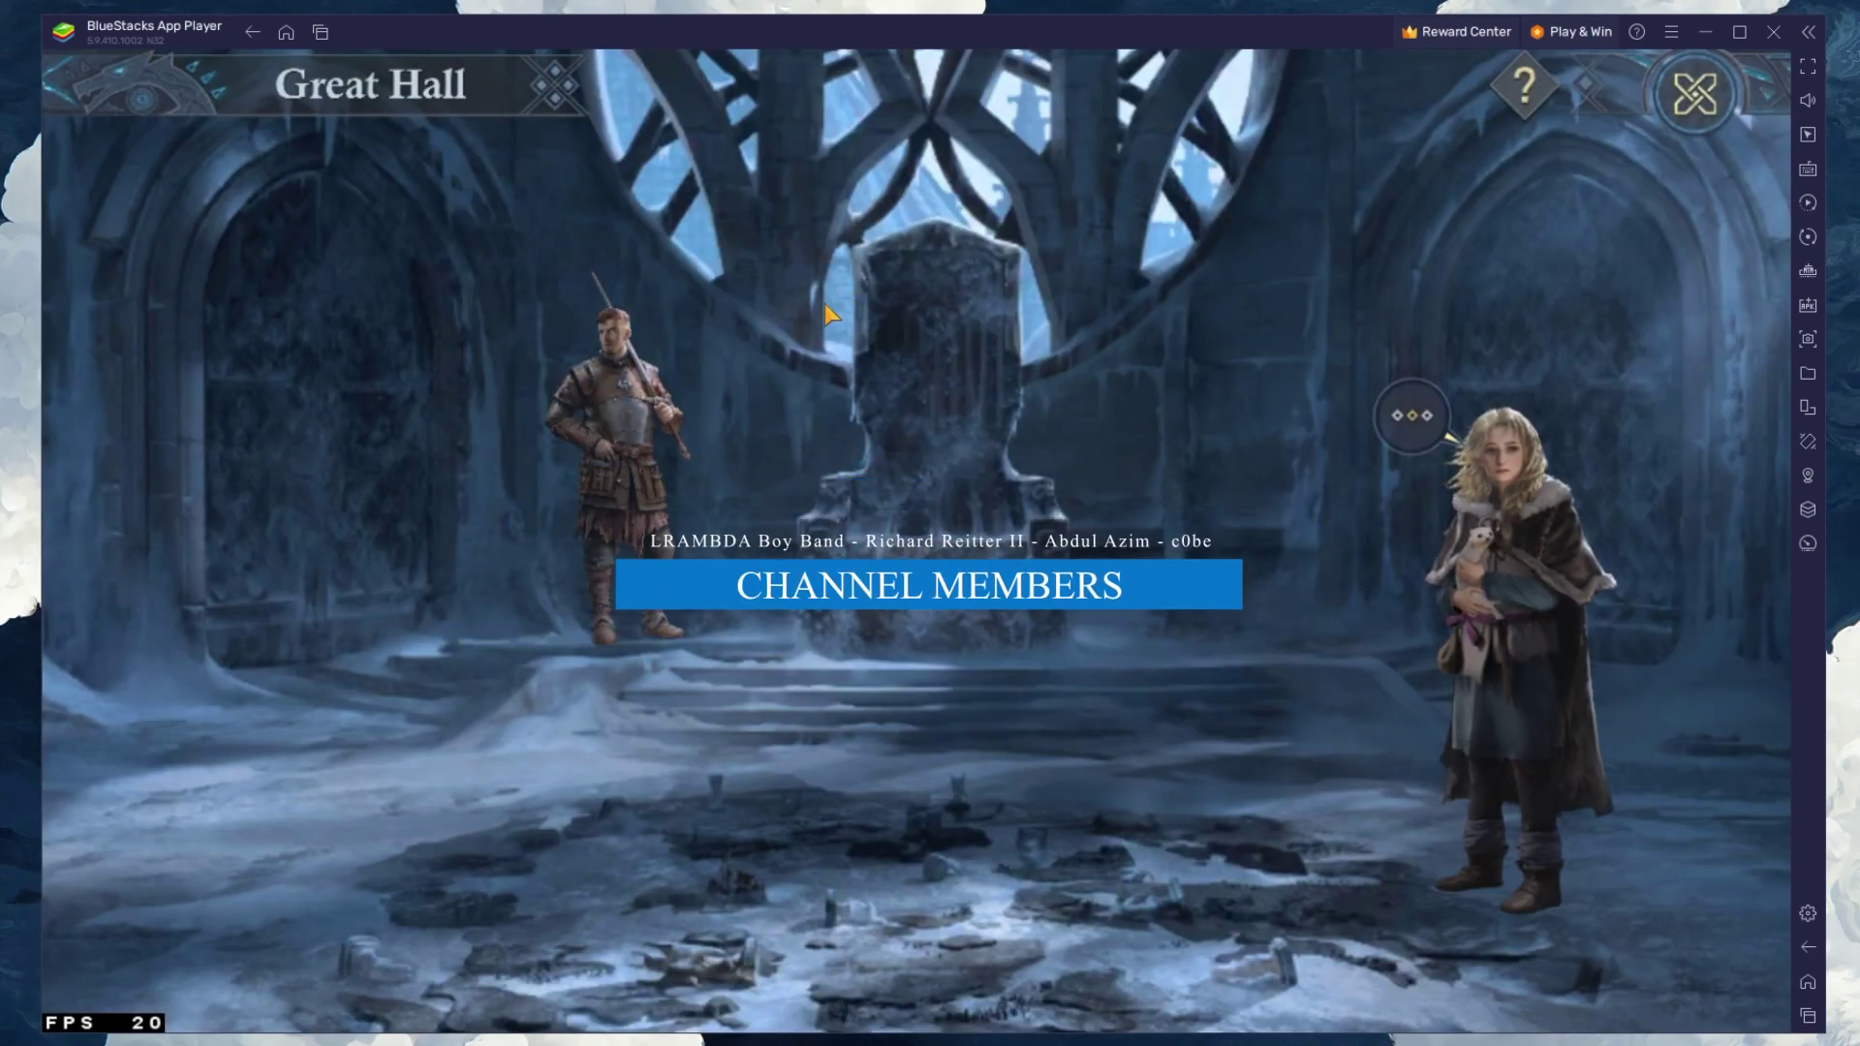